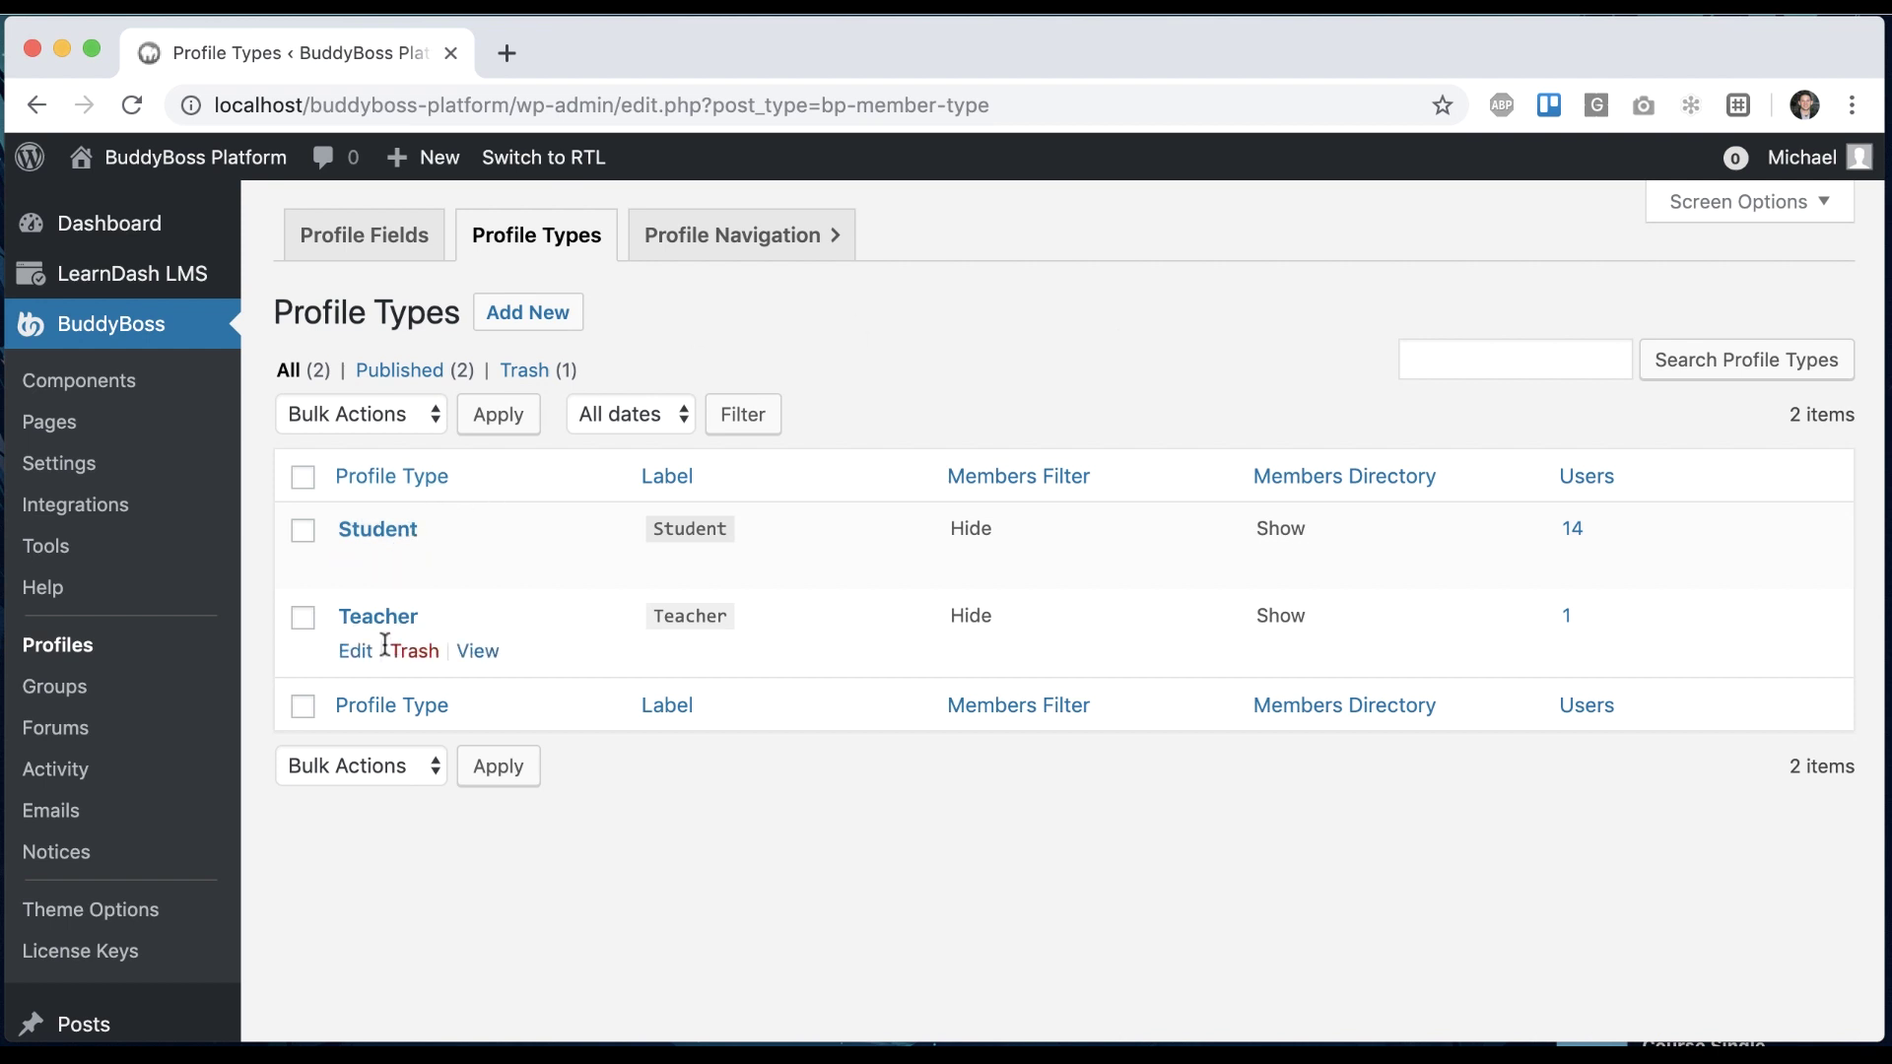
Edit the Student profile type and tick 'Allow users to self-select' under Profile Field
click(359, 572)
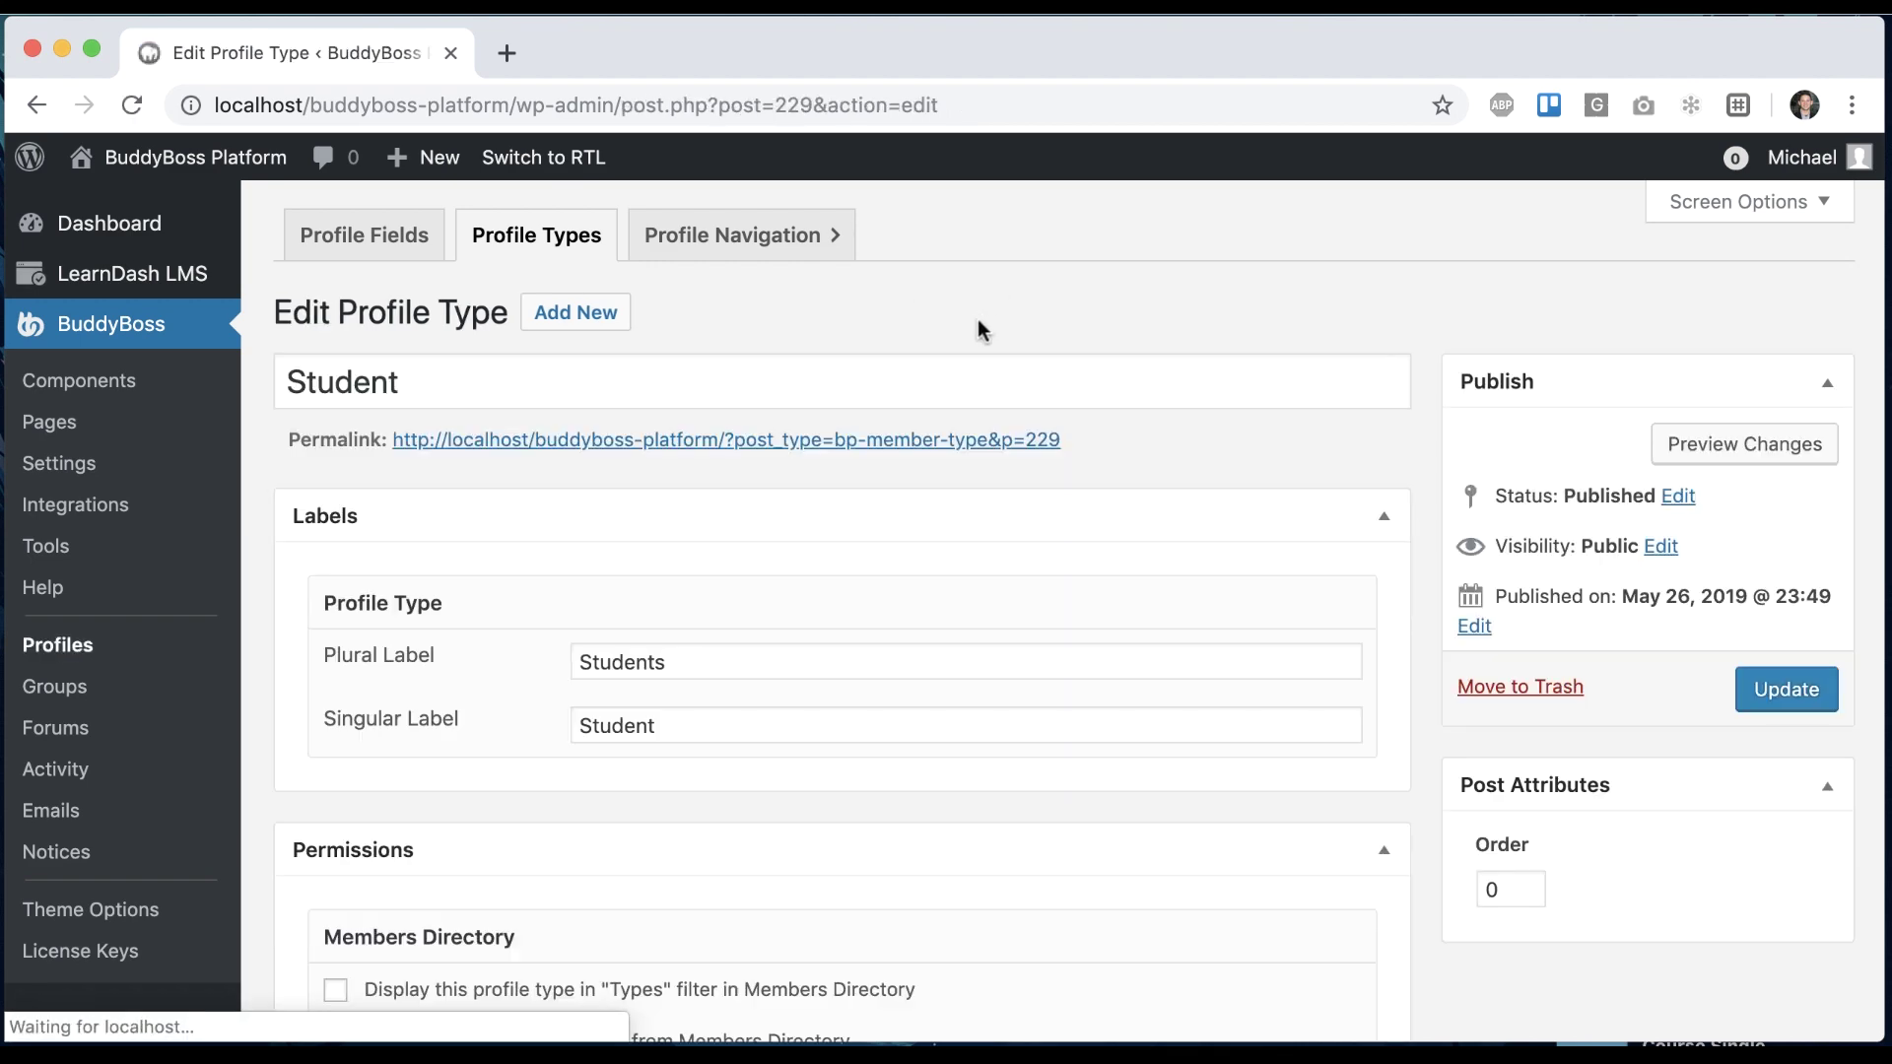
scroll(426, 552, down, 6)
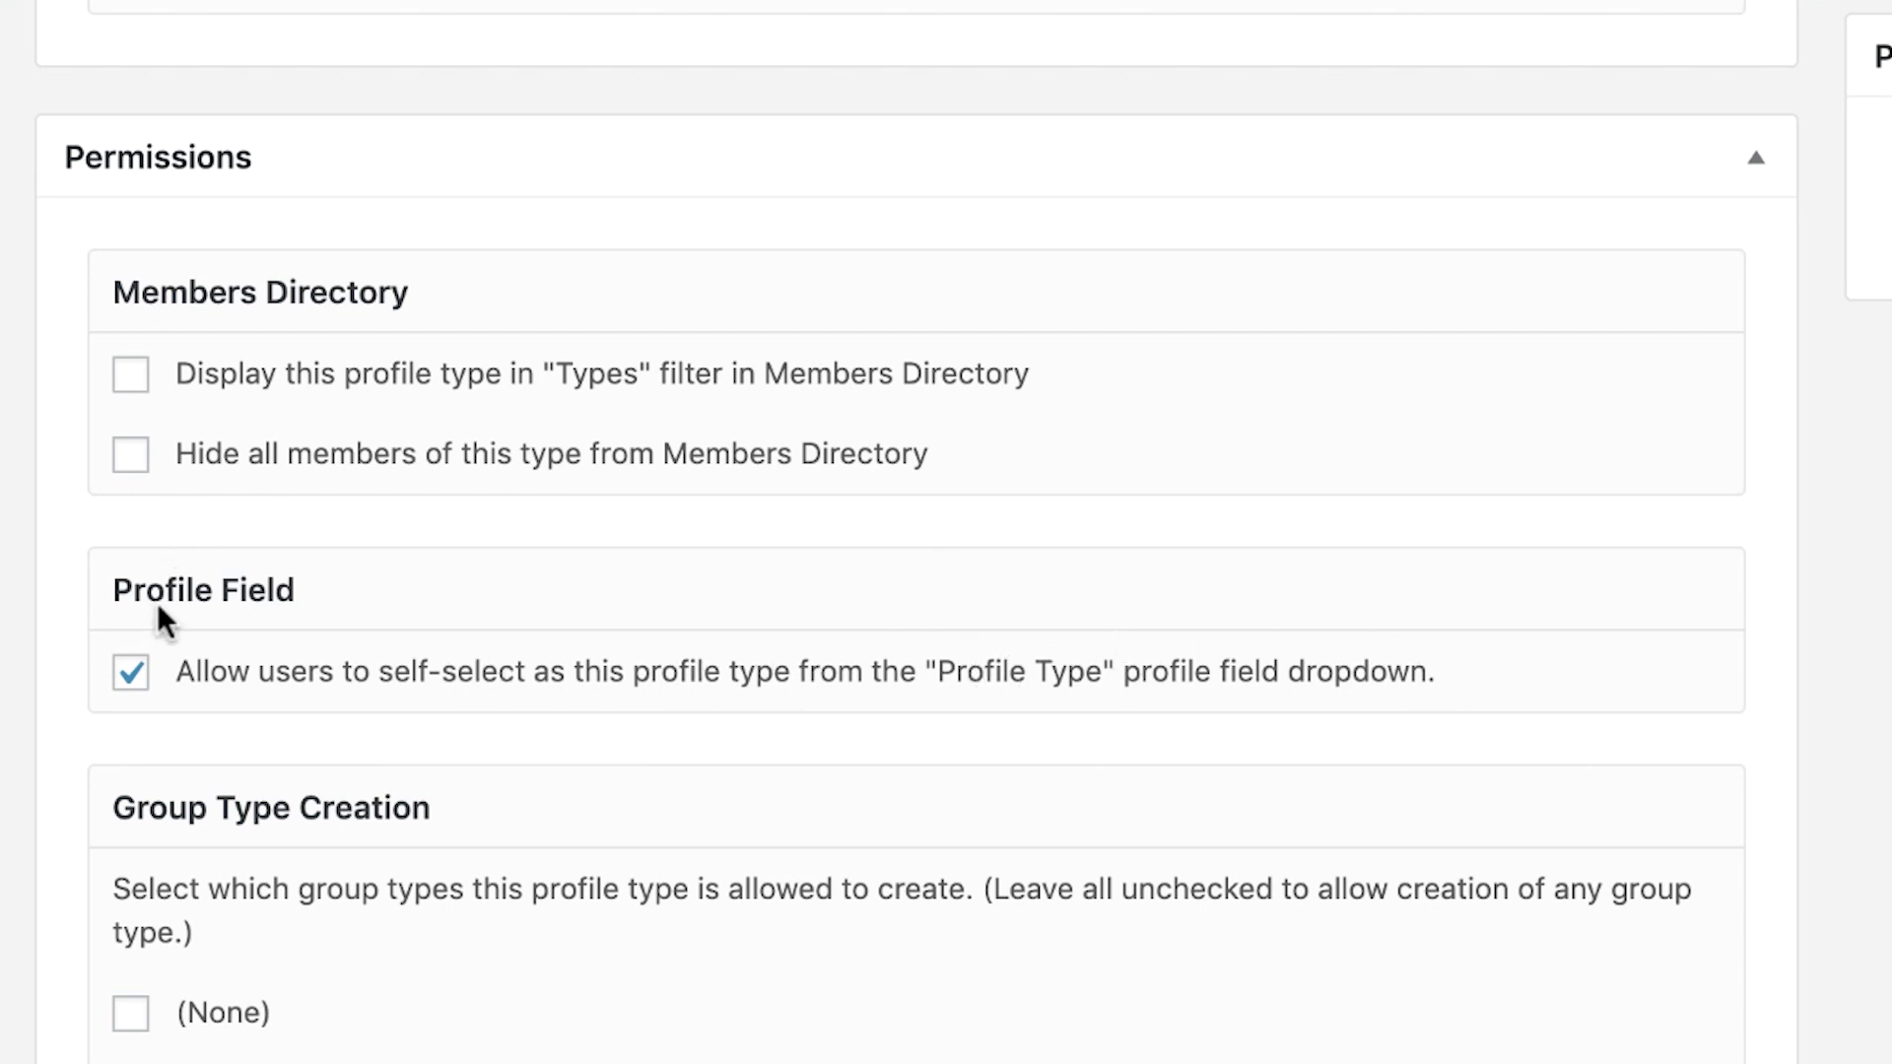
click(131, 674)
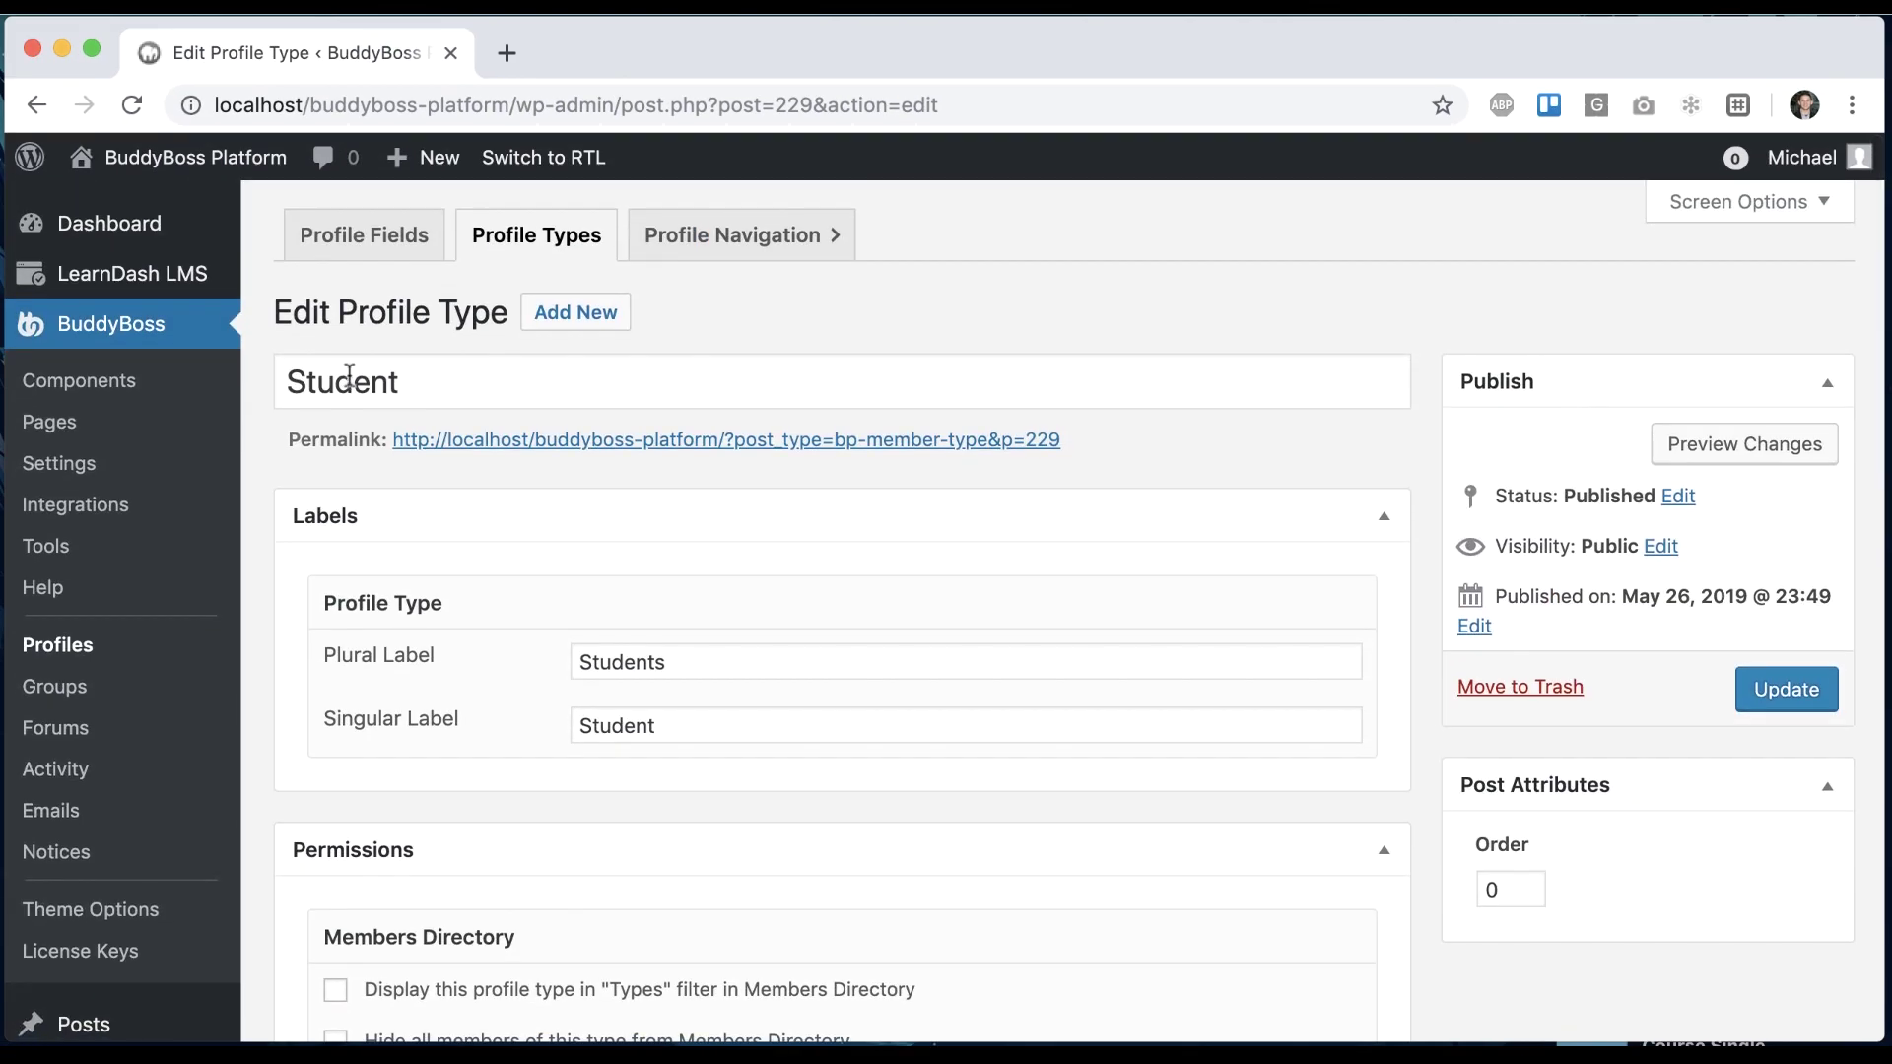
scroll(664, 592, down, 3)
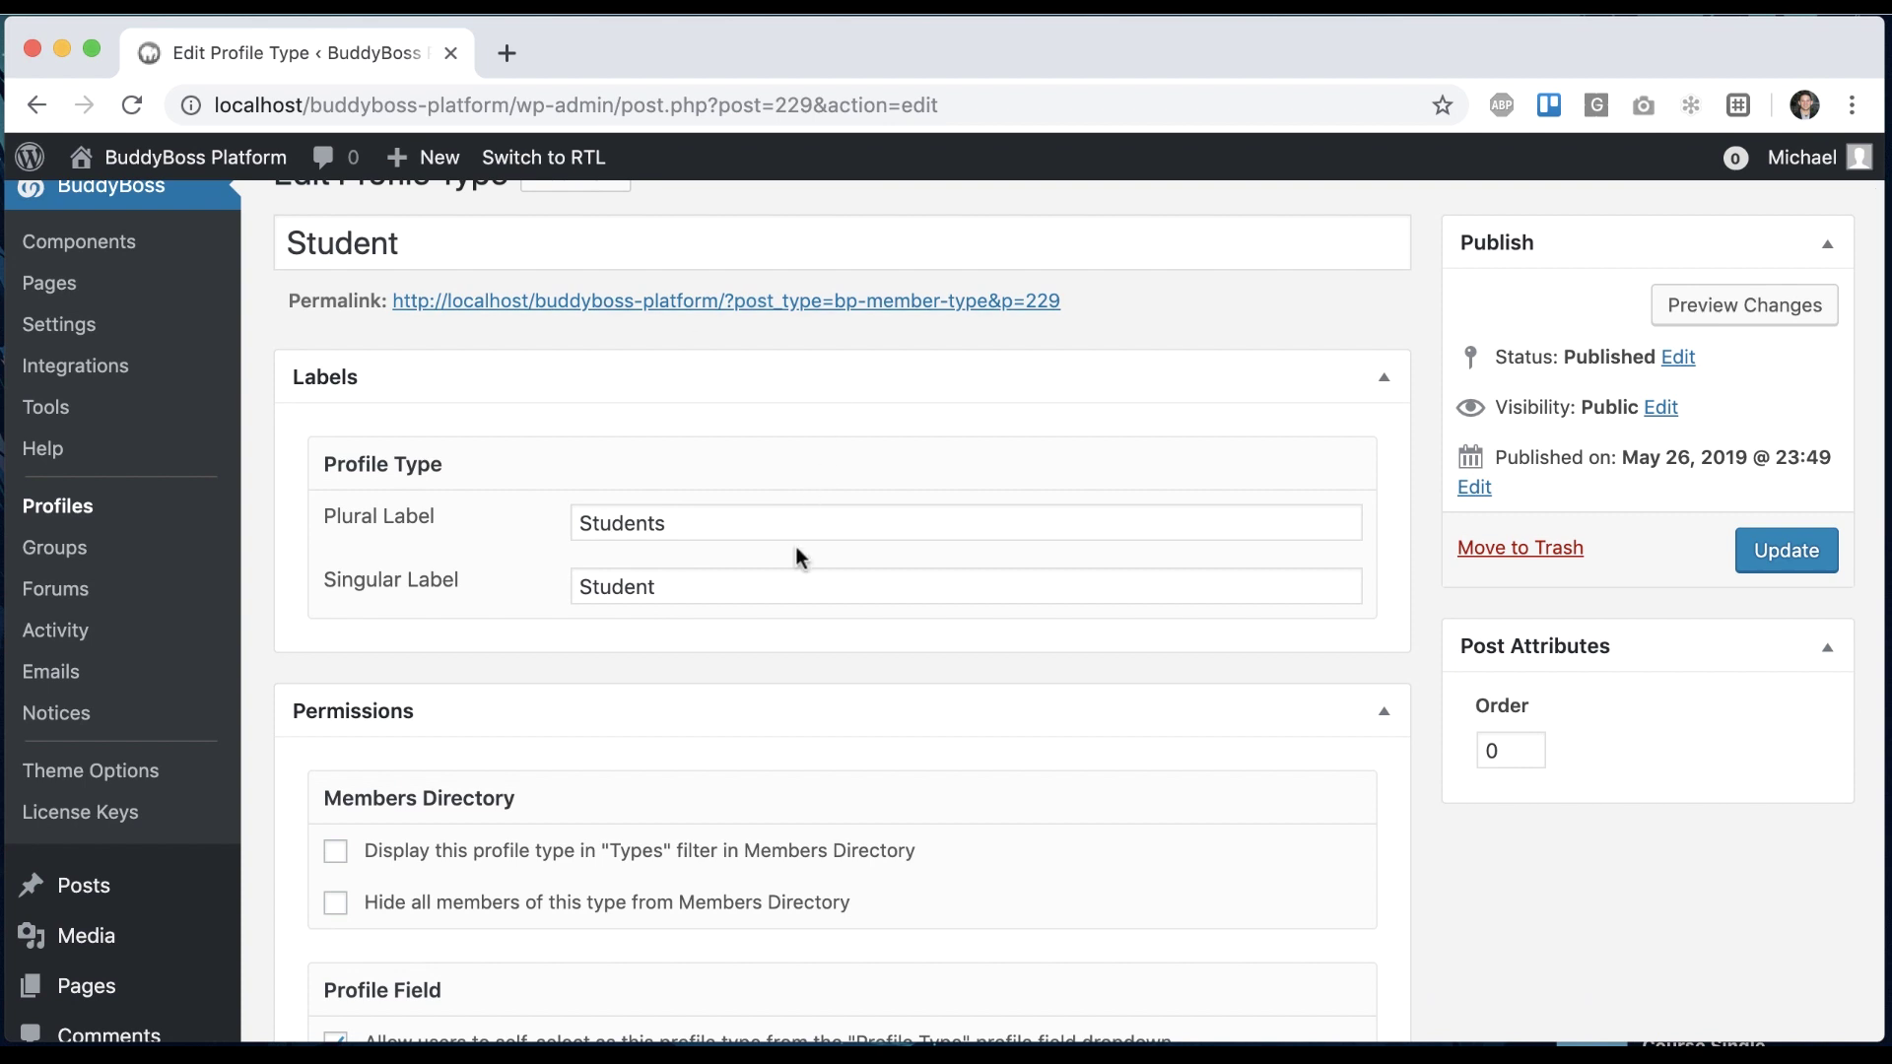
scroll(796, 546, down, 4)
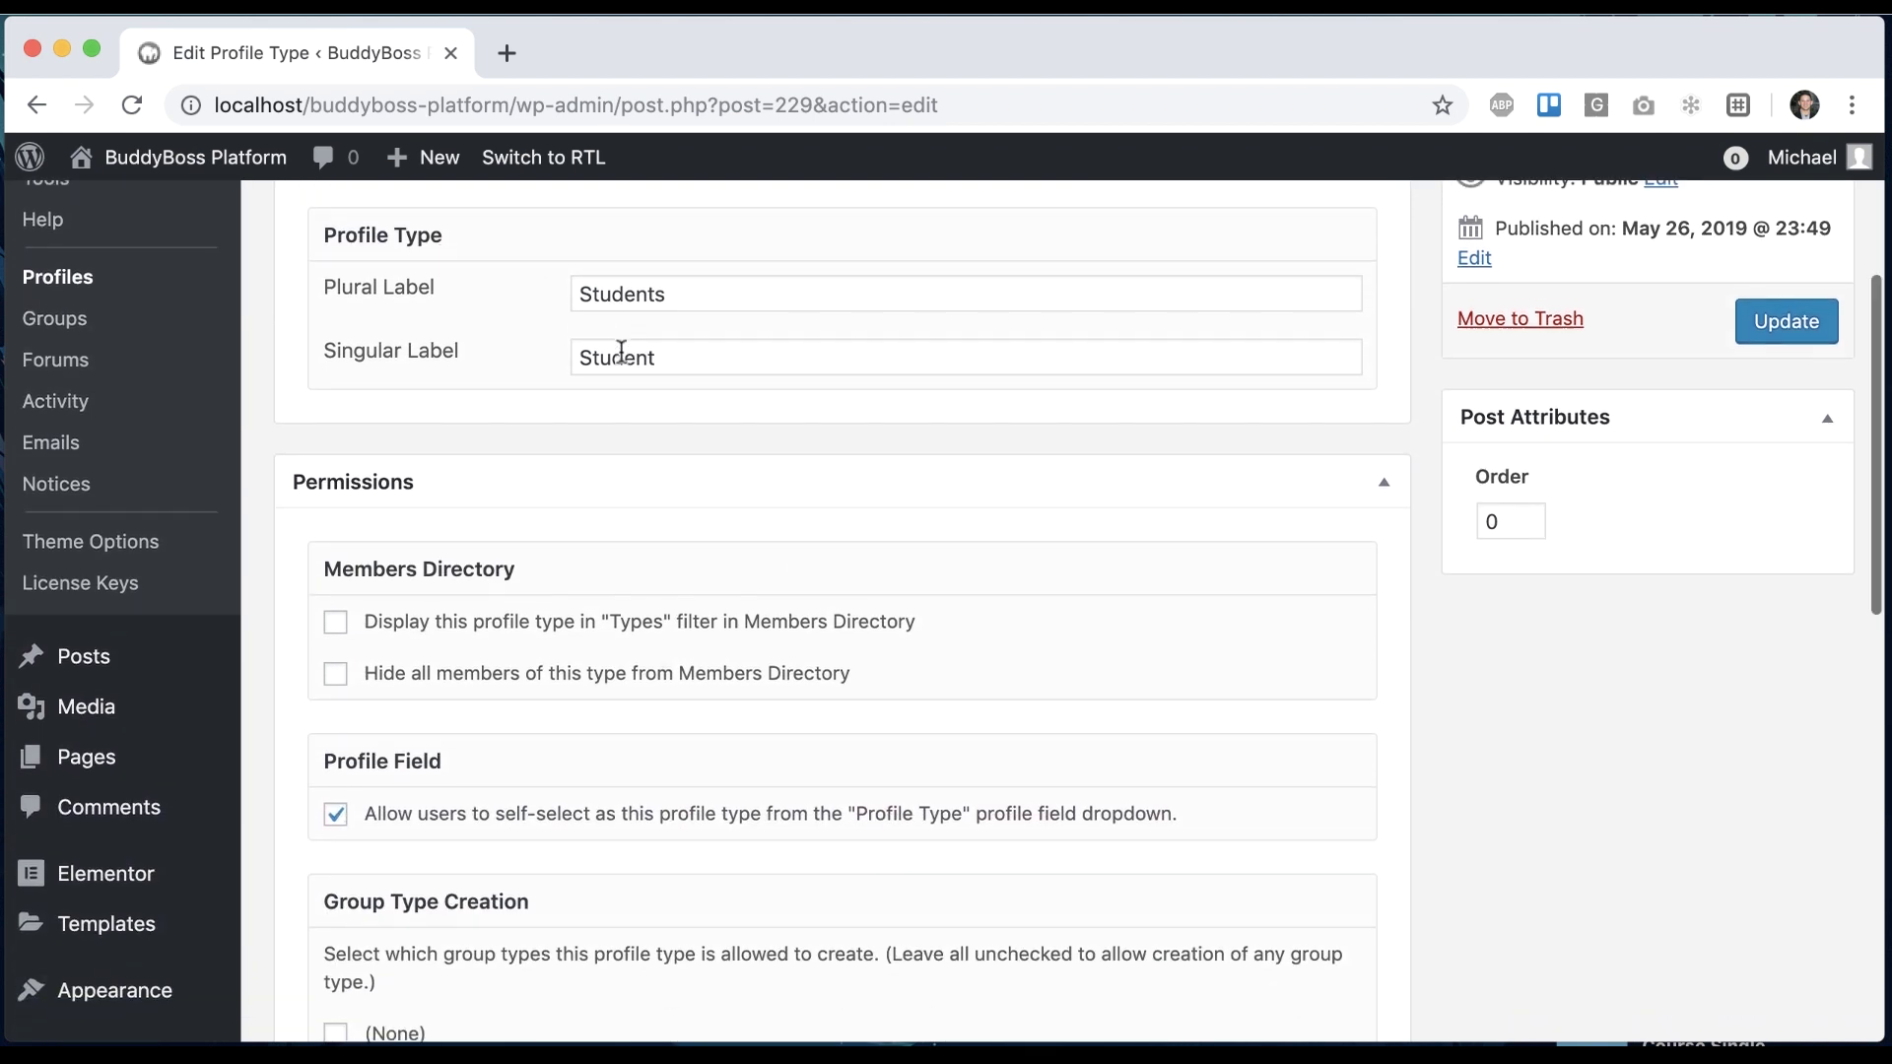
scroll(621, 351, up, 5)
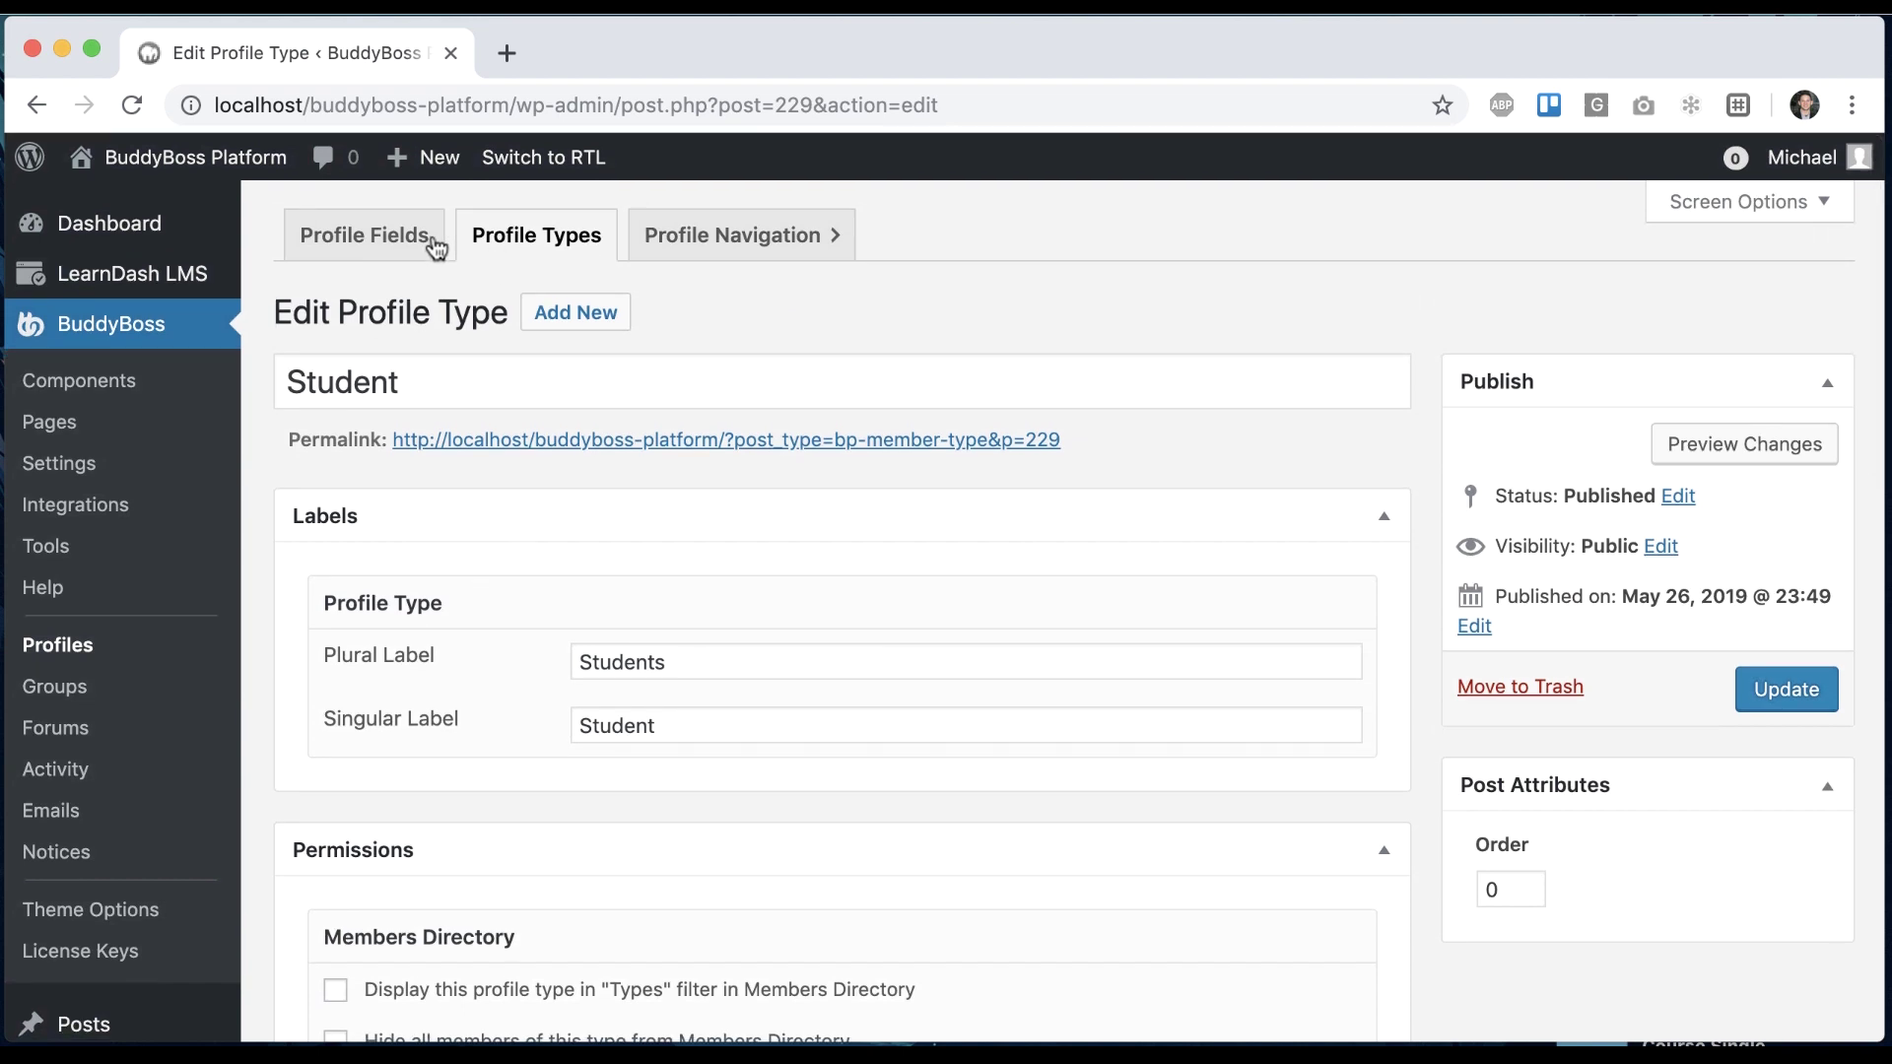
click(434, 246)
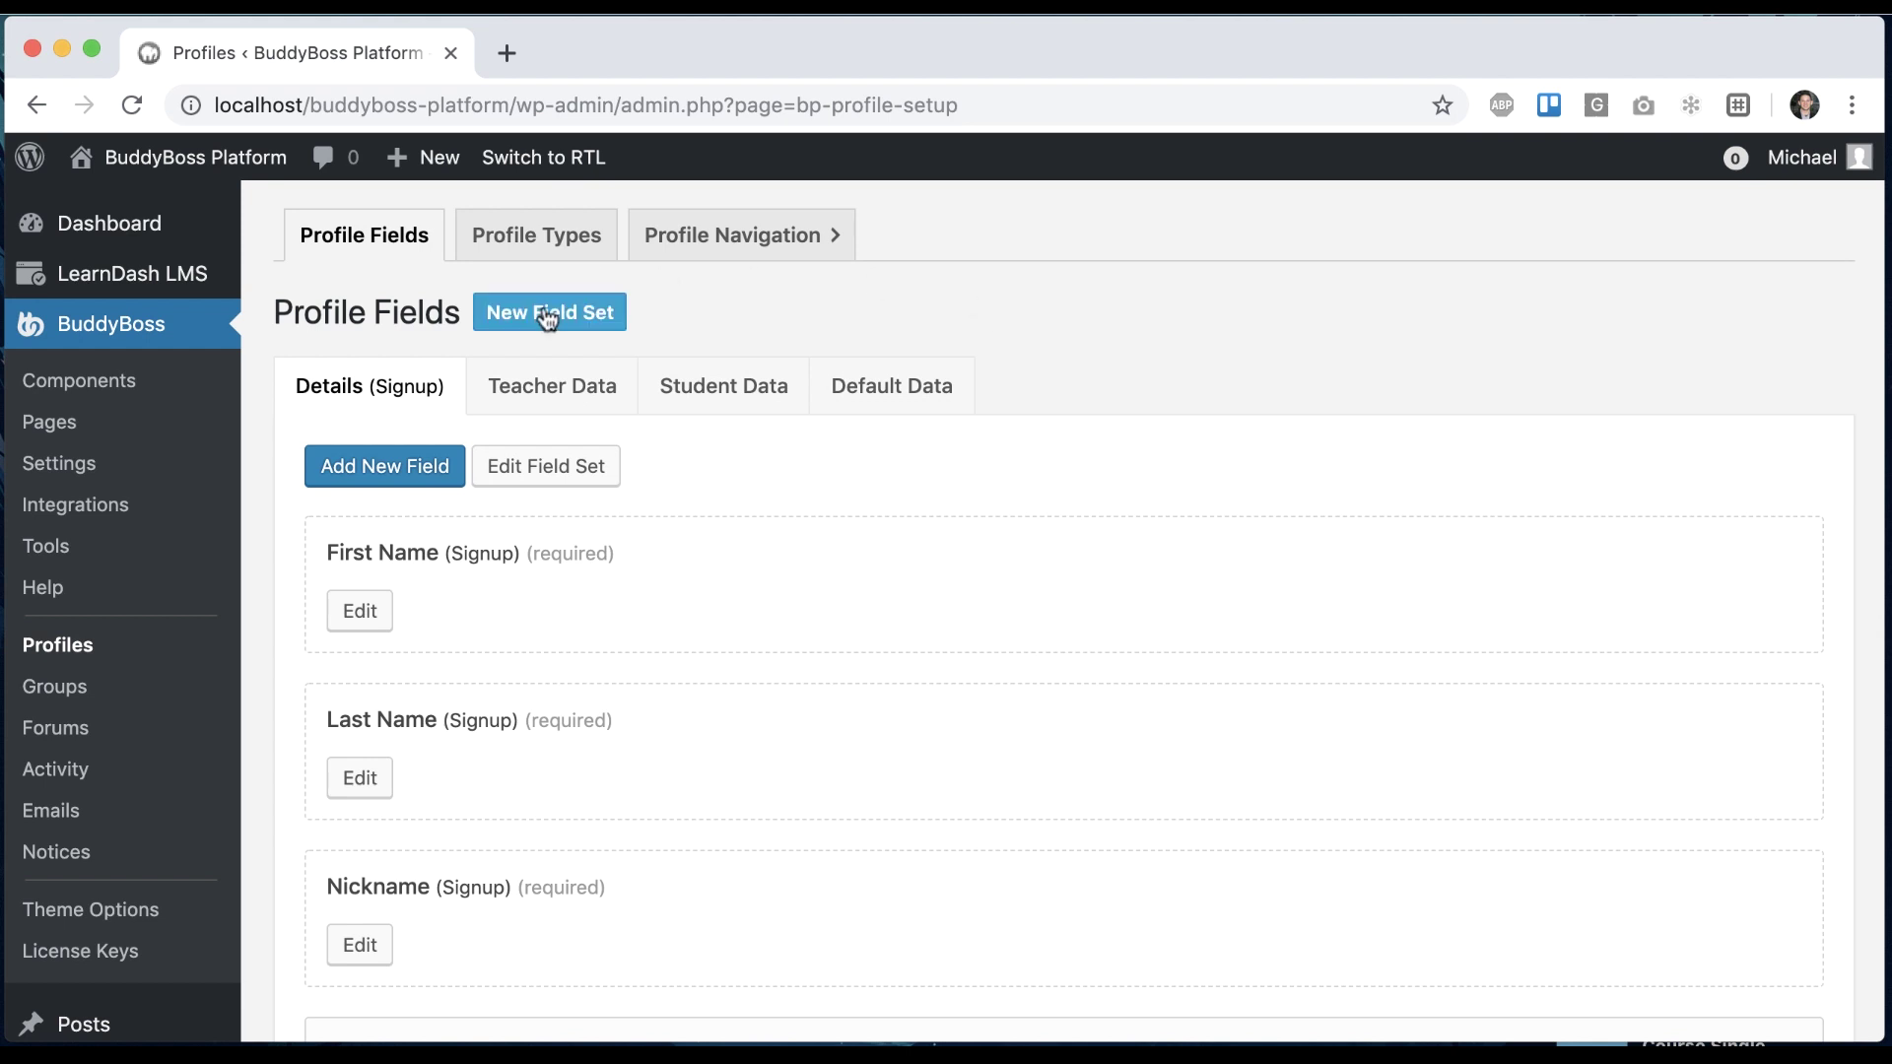
Add and save a new field named 'Profile Type', of type Profile Type, in the Details set
click(419, 466)
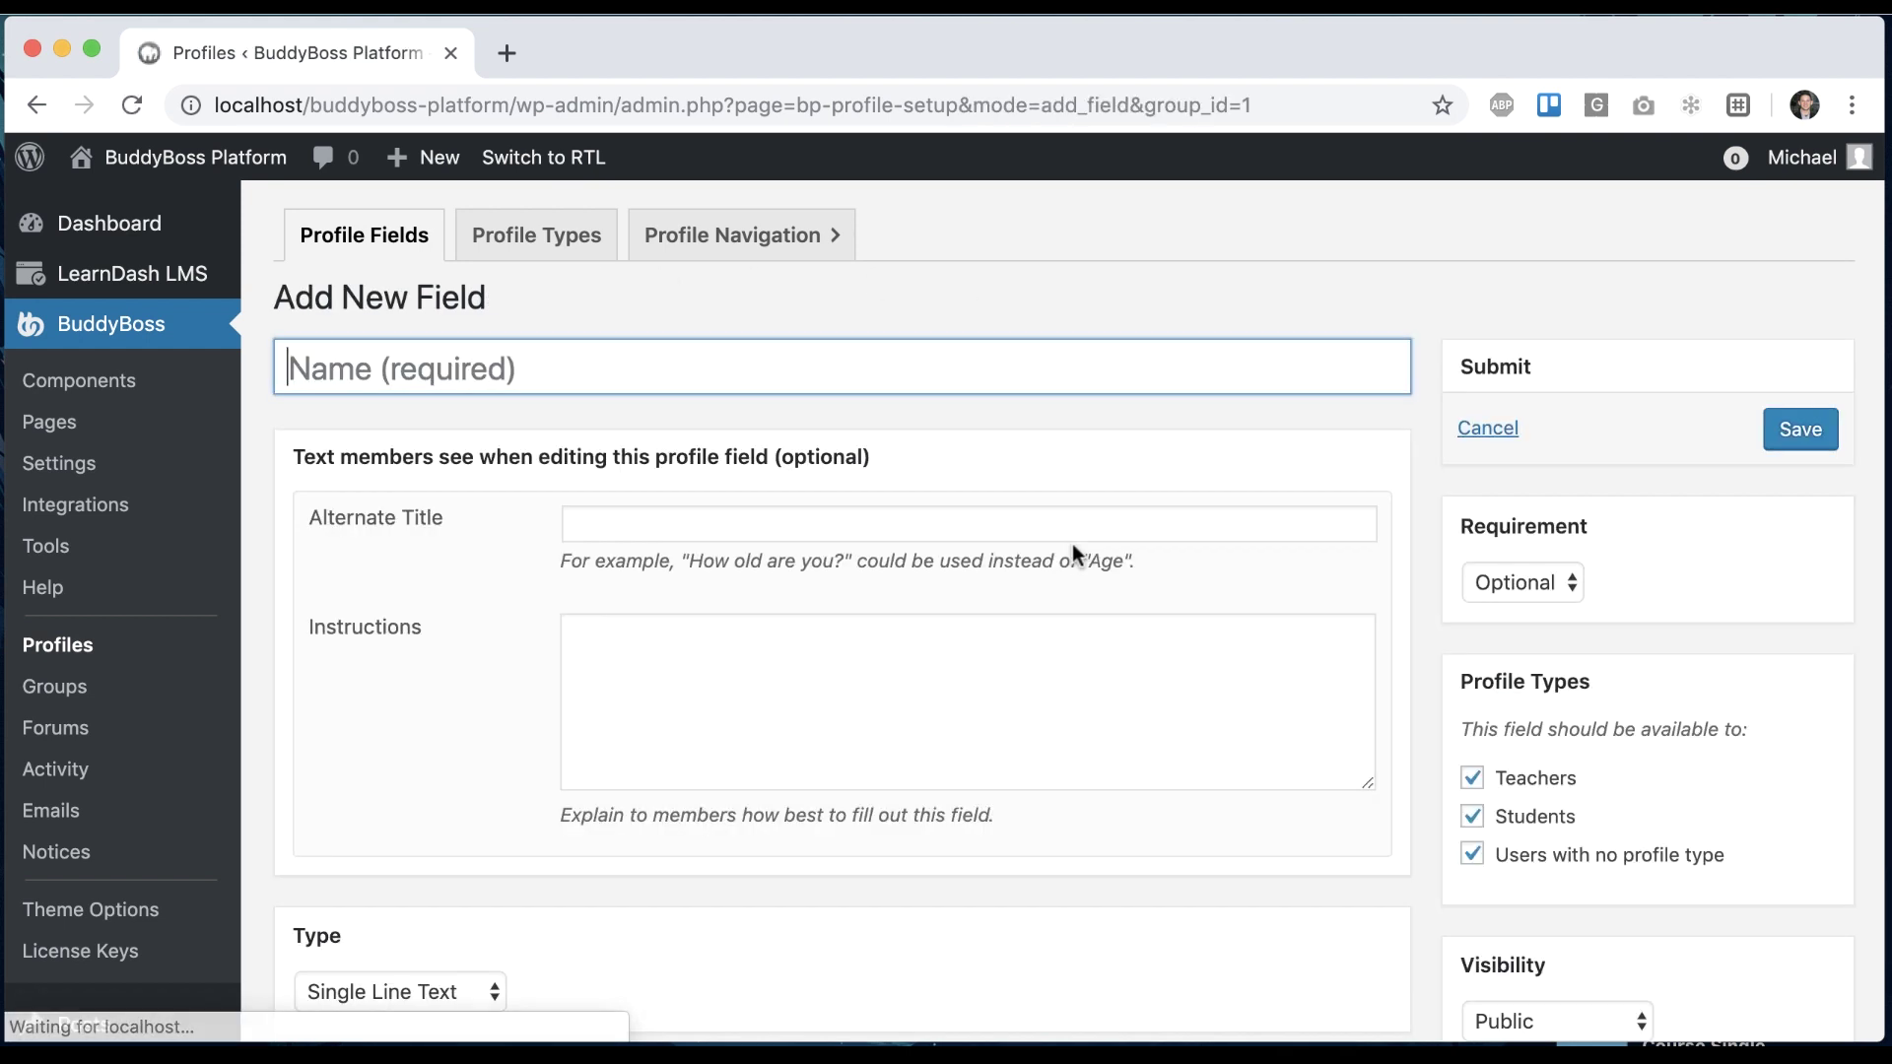
text(Profile Type)
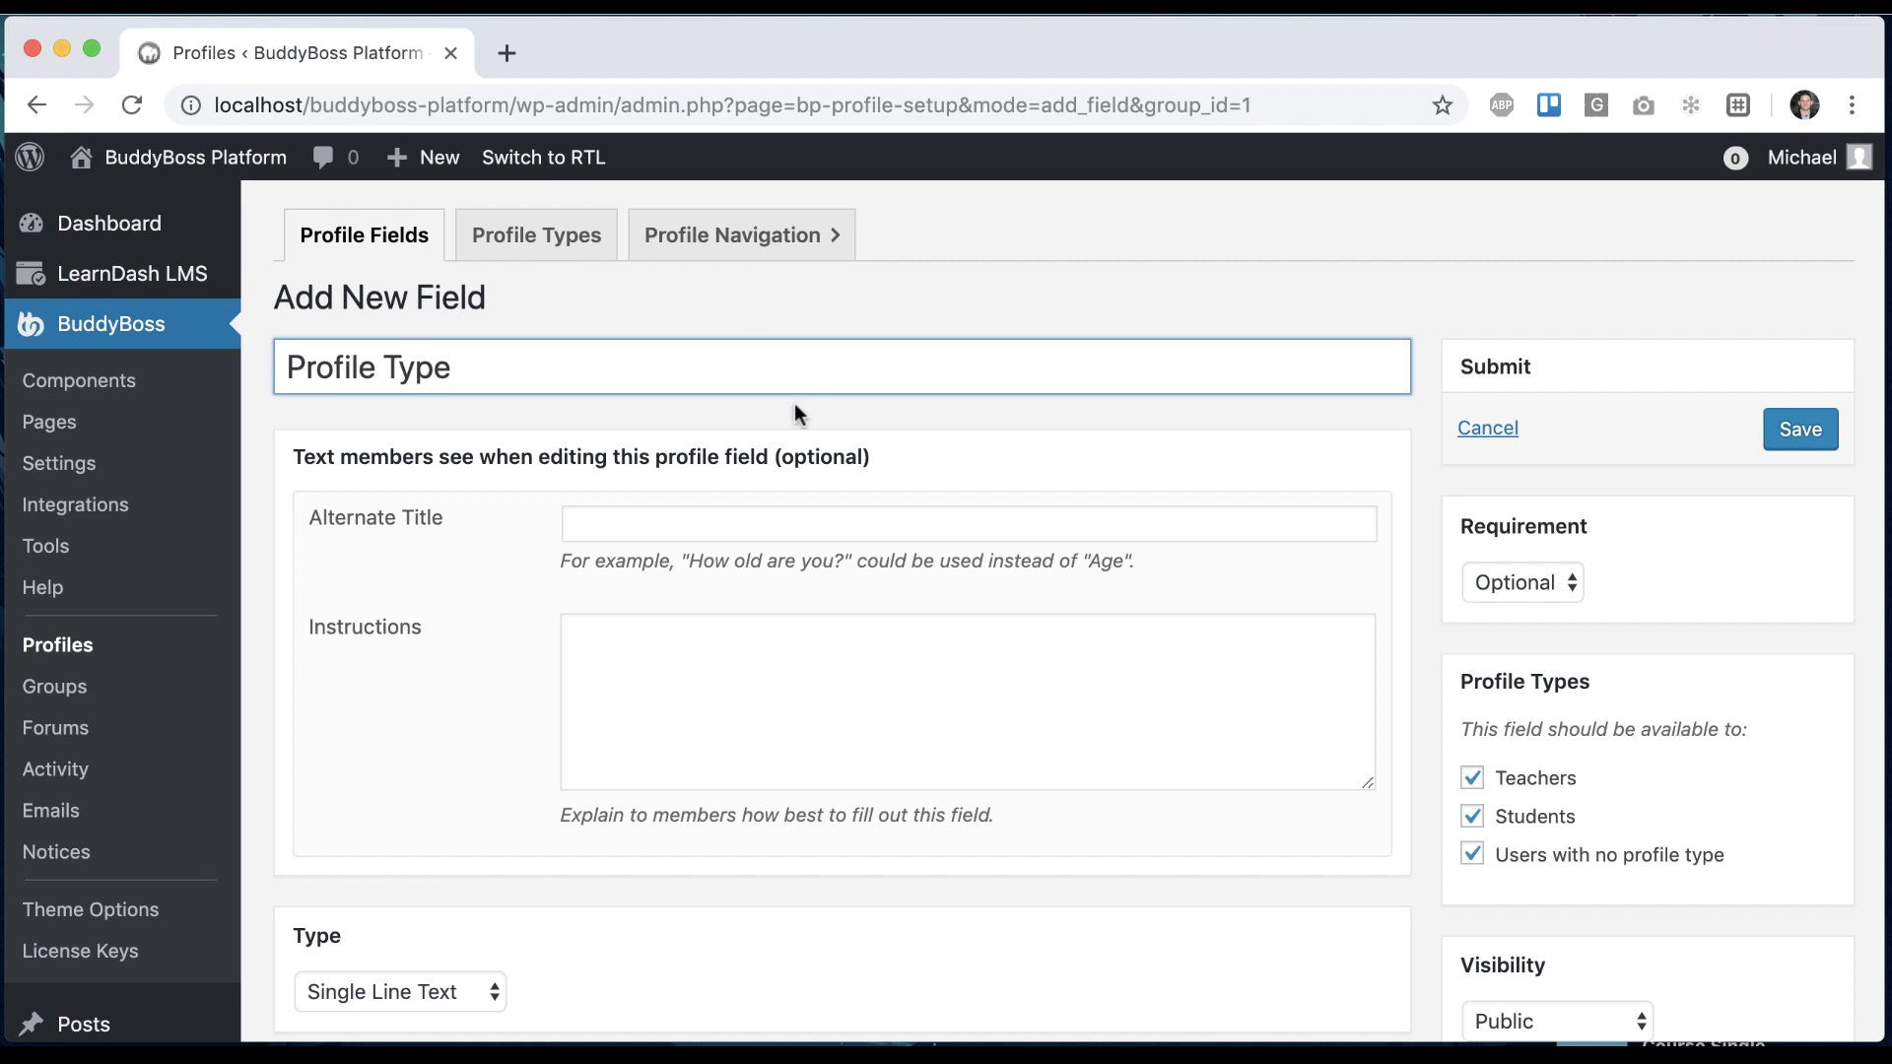
scroll(794, 404, down, 5)
click(439, 577)
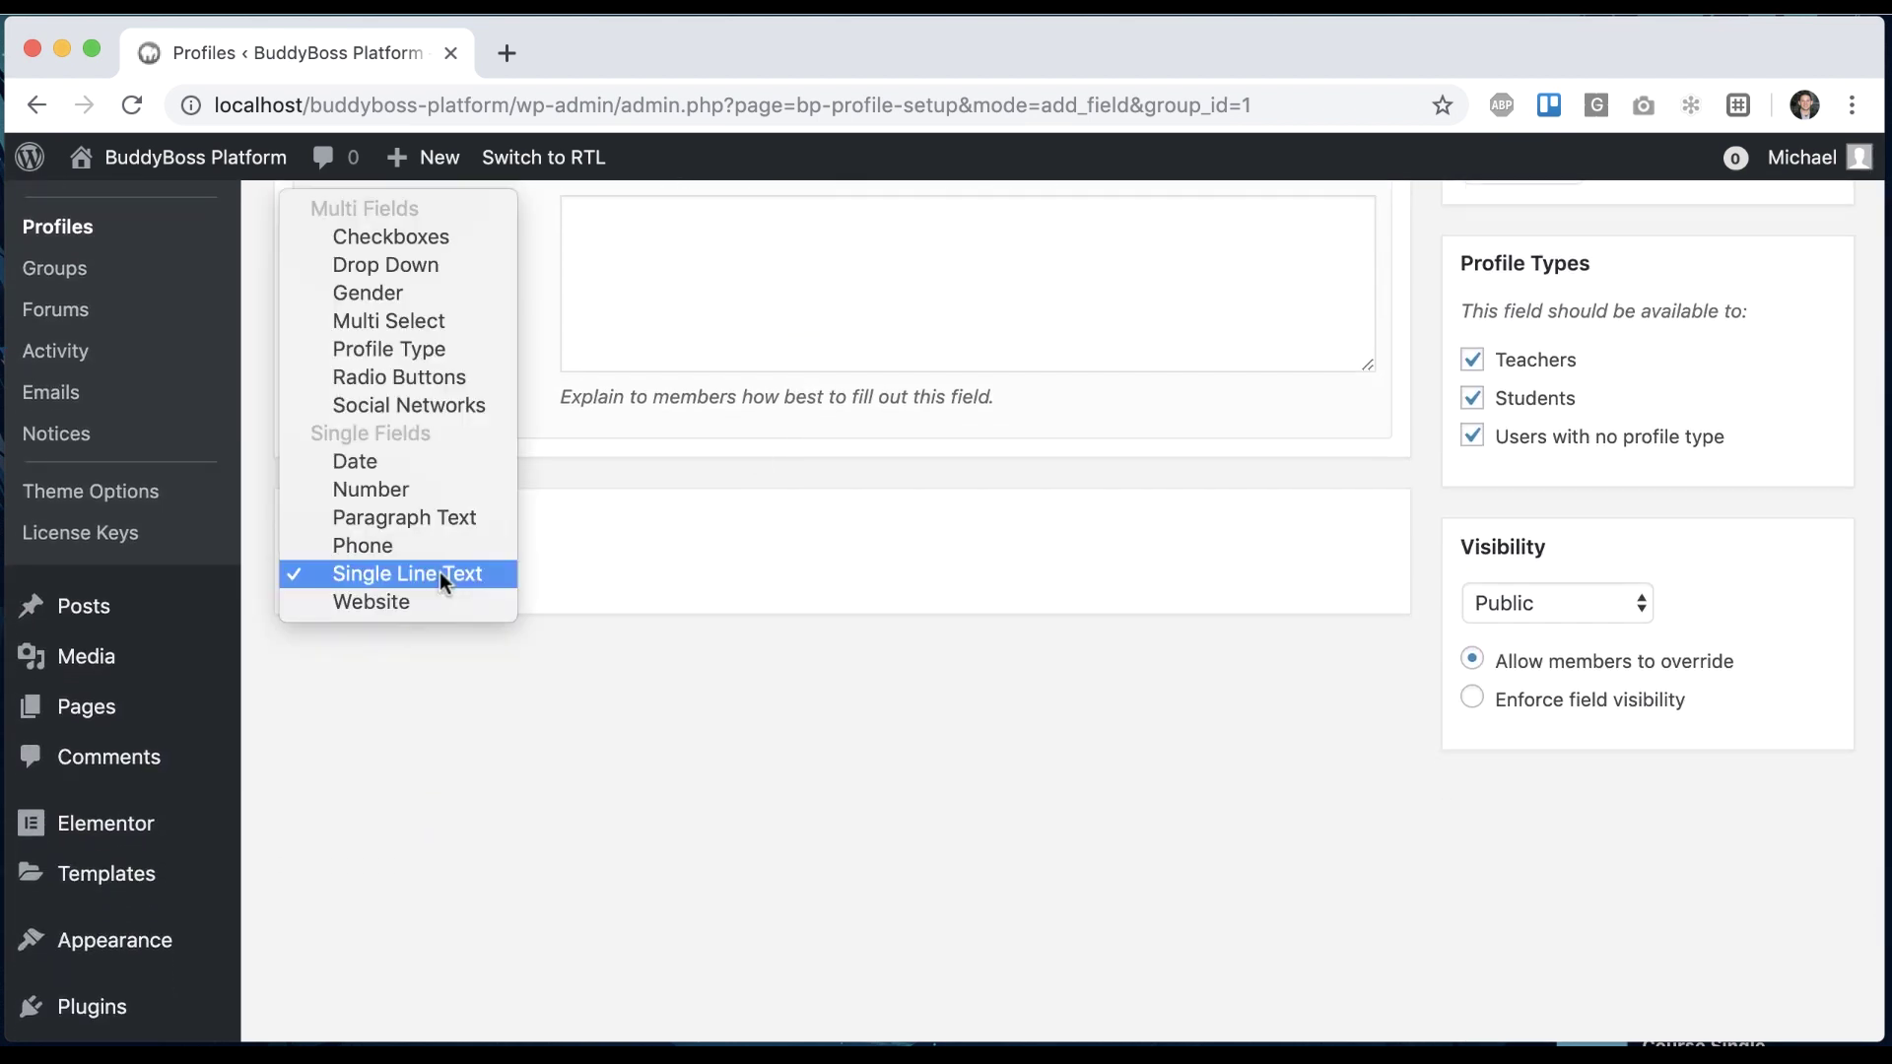
click(442, 353)
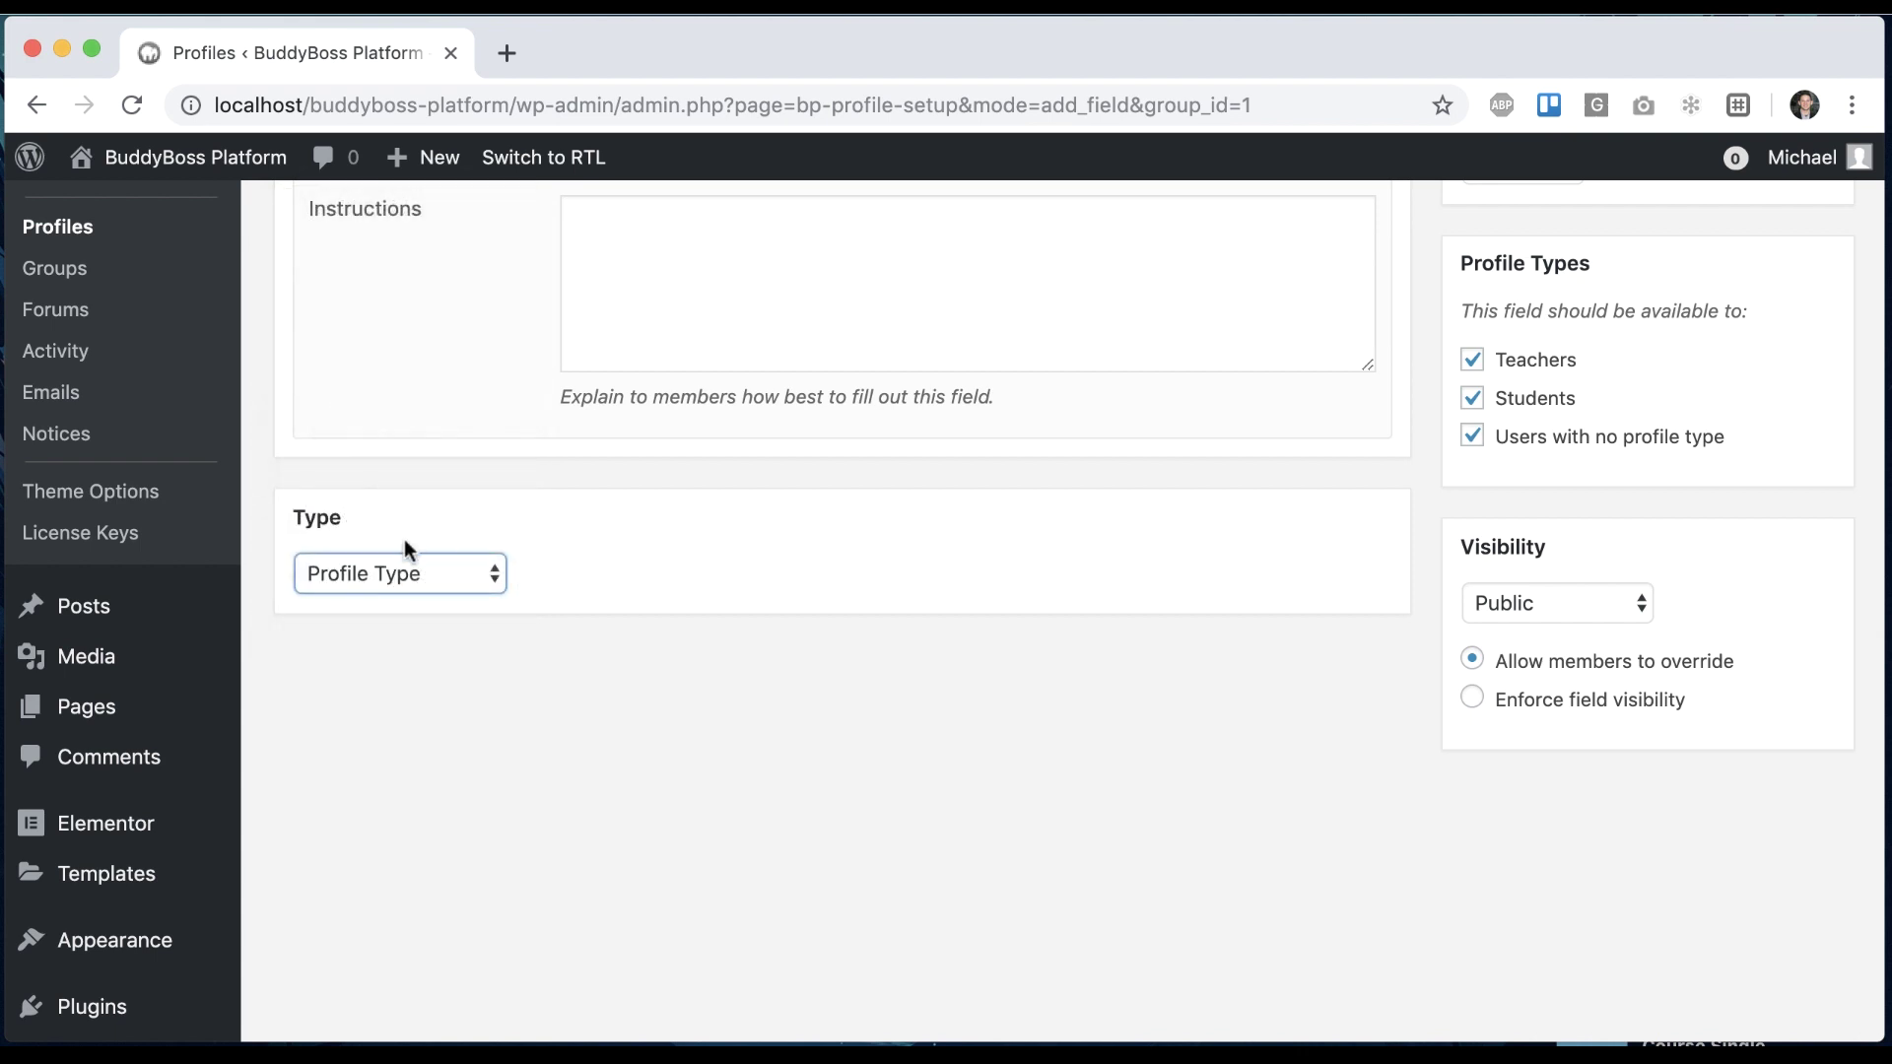
scroll(806, 600, up, 5)
click(1800, 429)
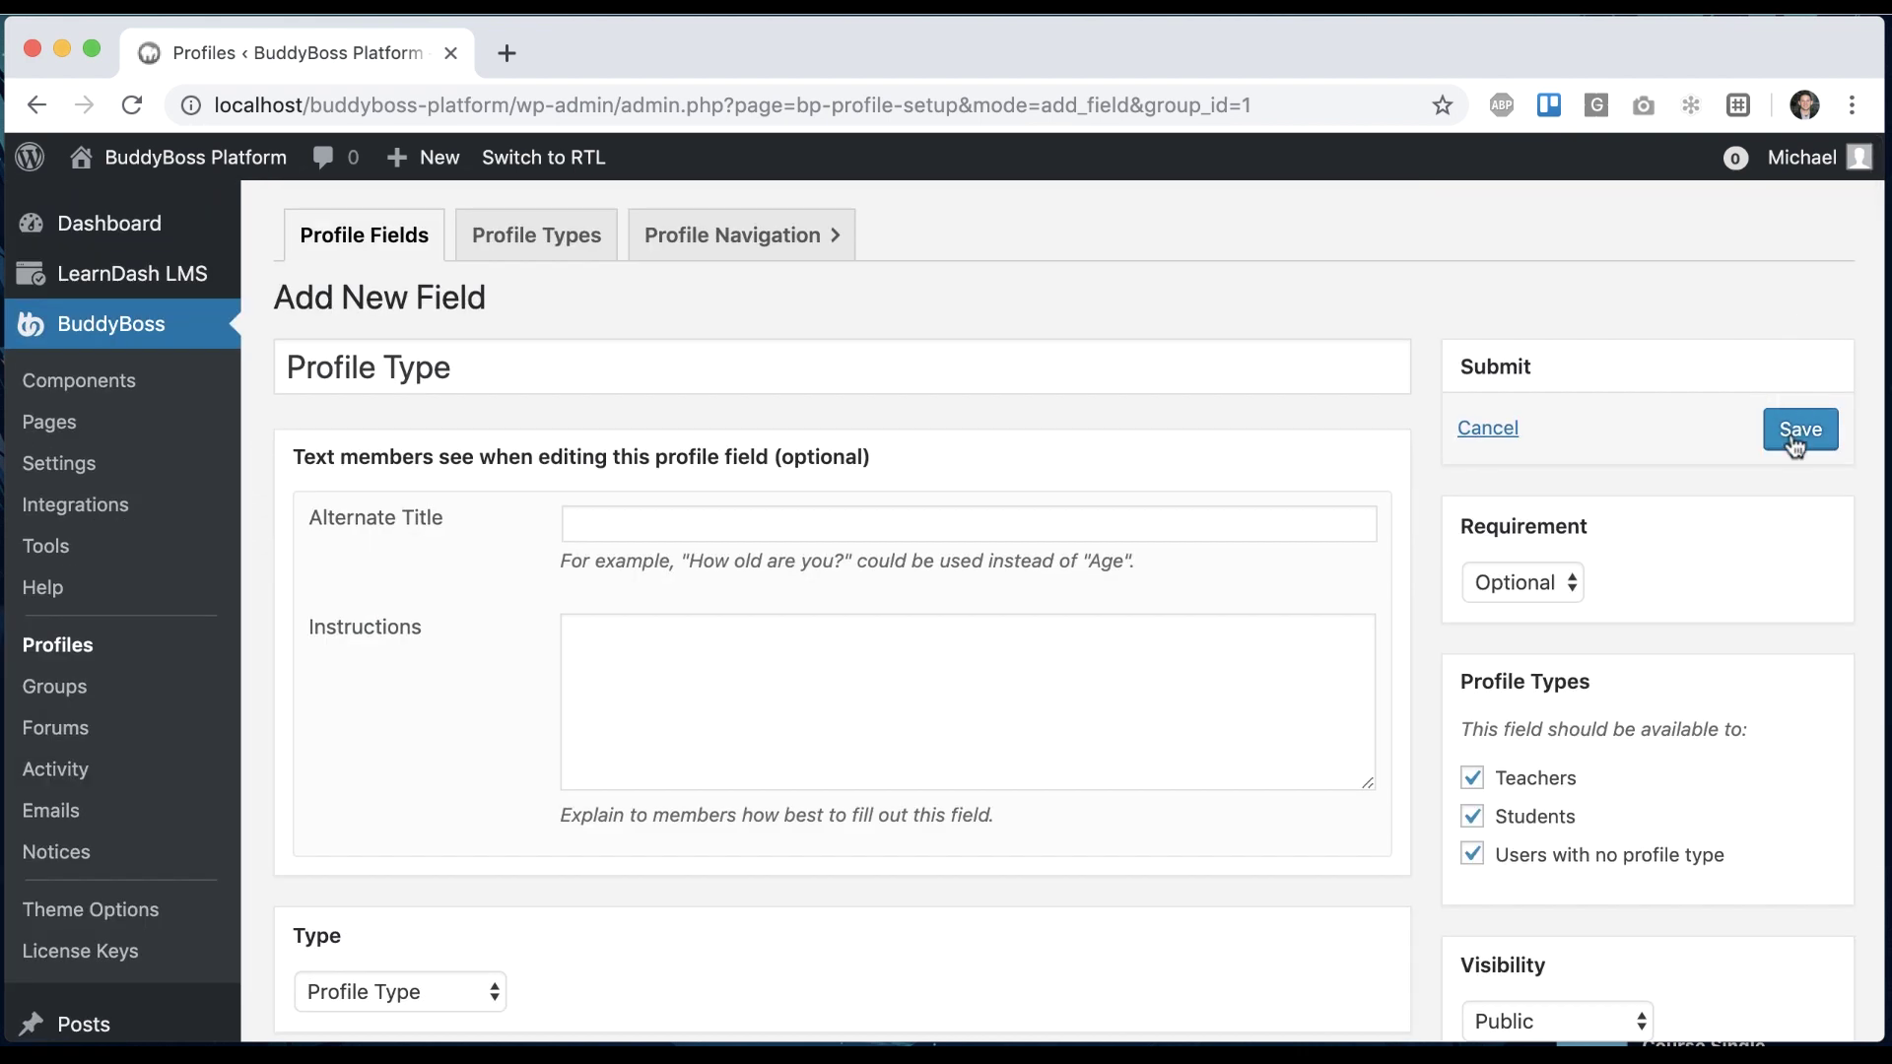
Open your own member profile from the admin bar account menu and start editing it
mouse_move(1803, 158)
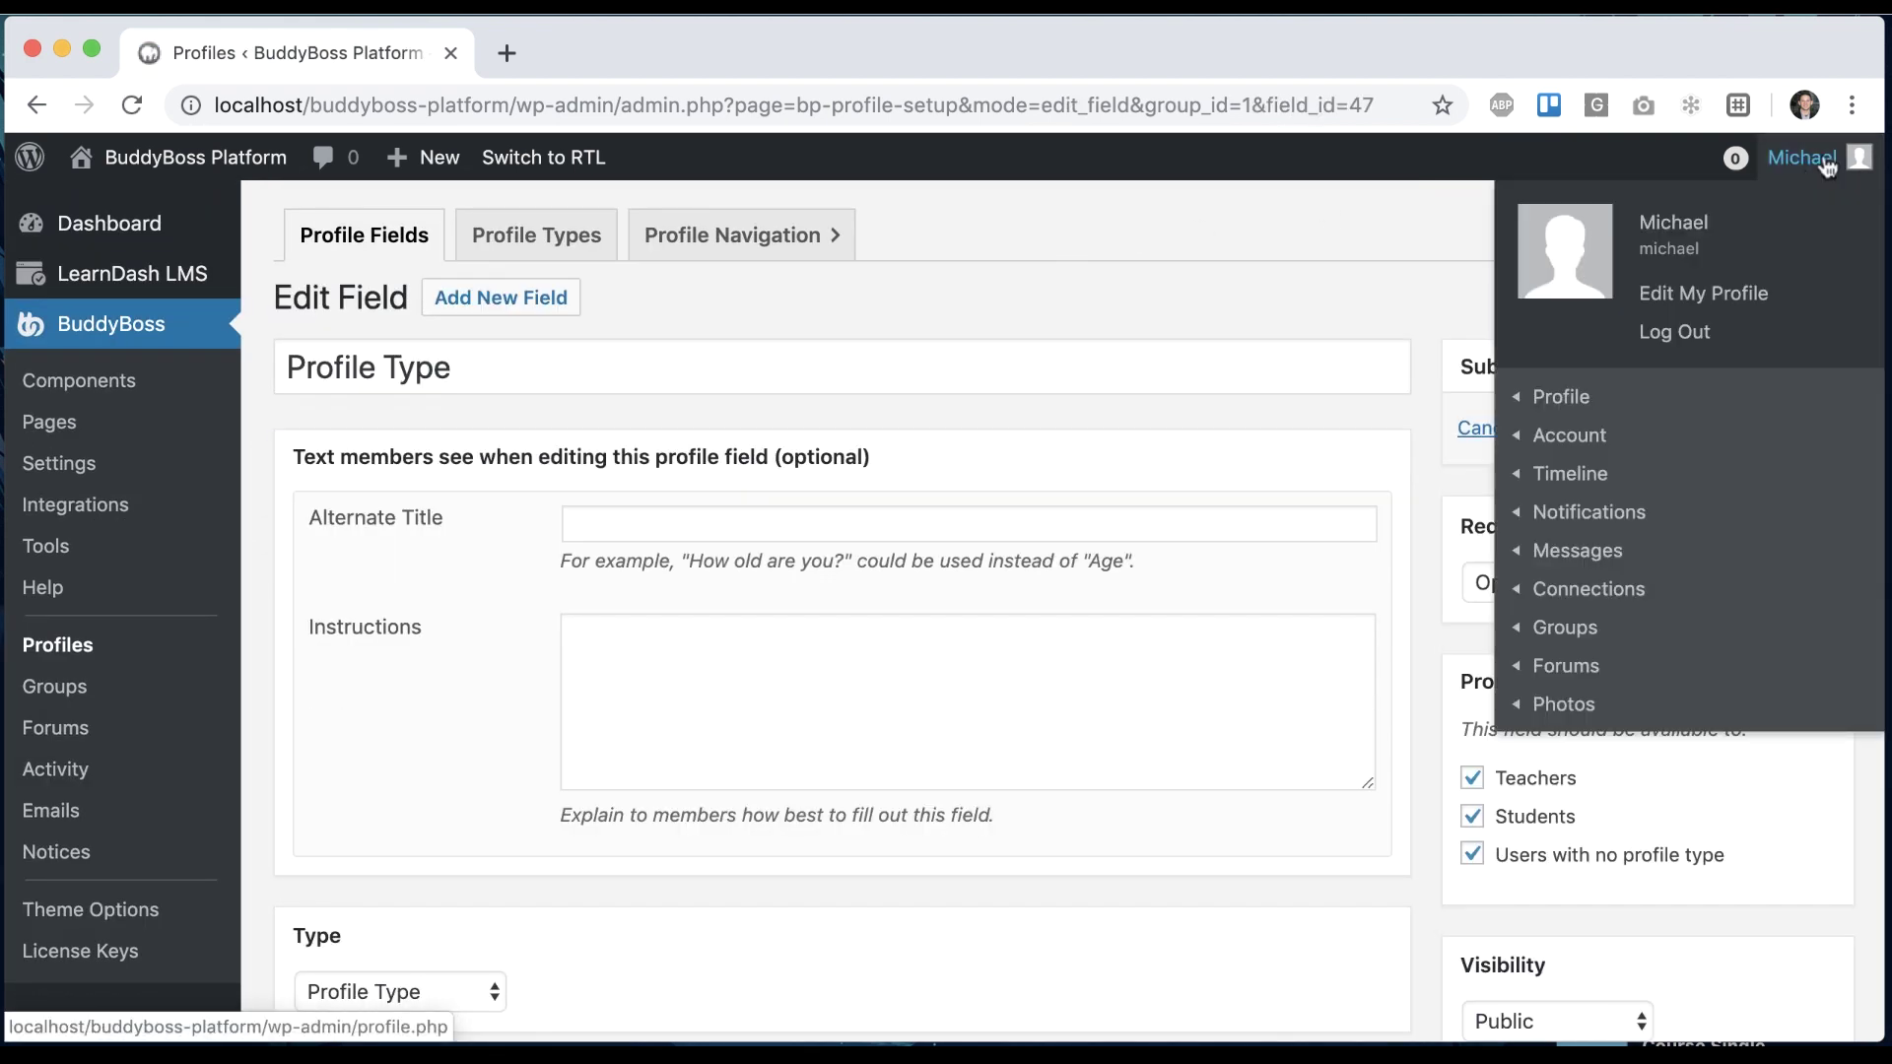
mouse_move(1574, 410)
click(1419, 408)
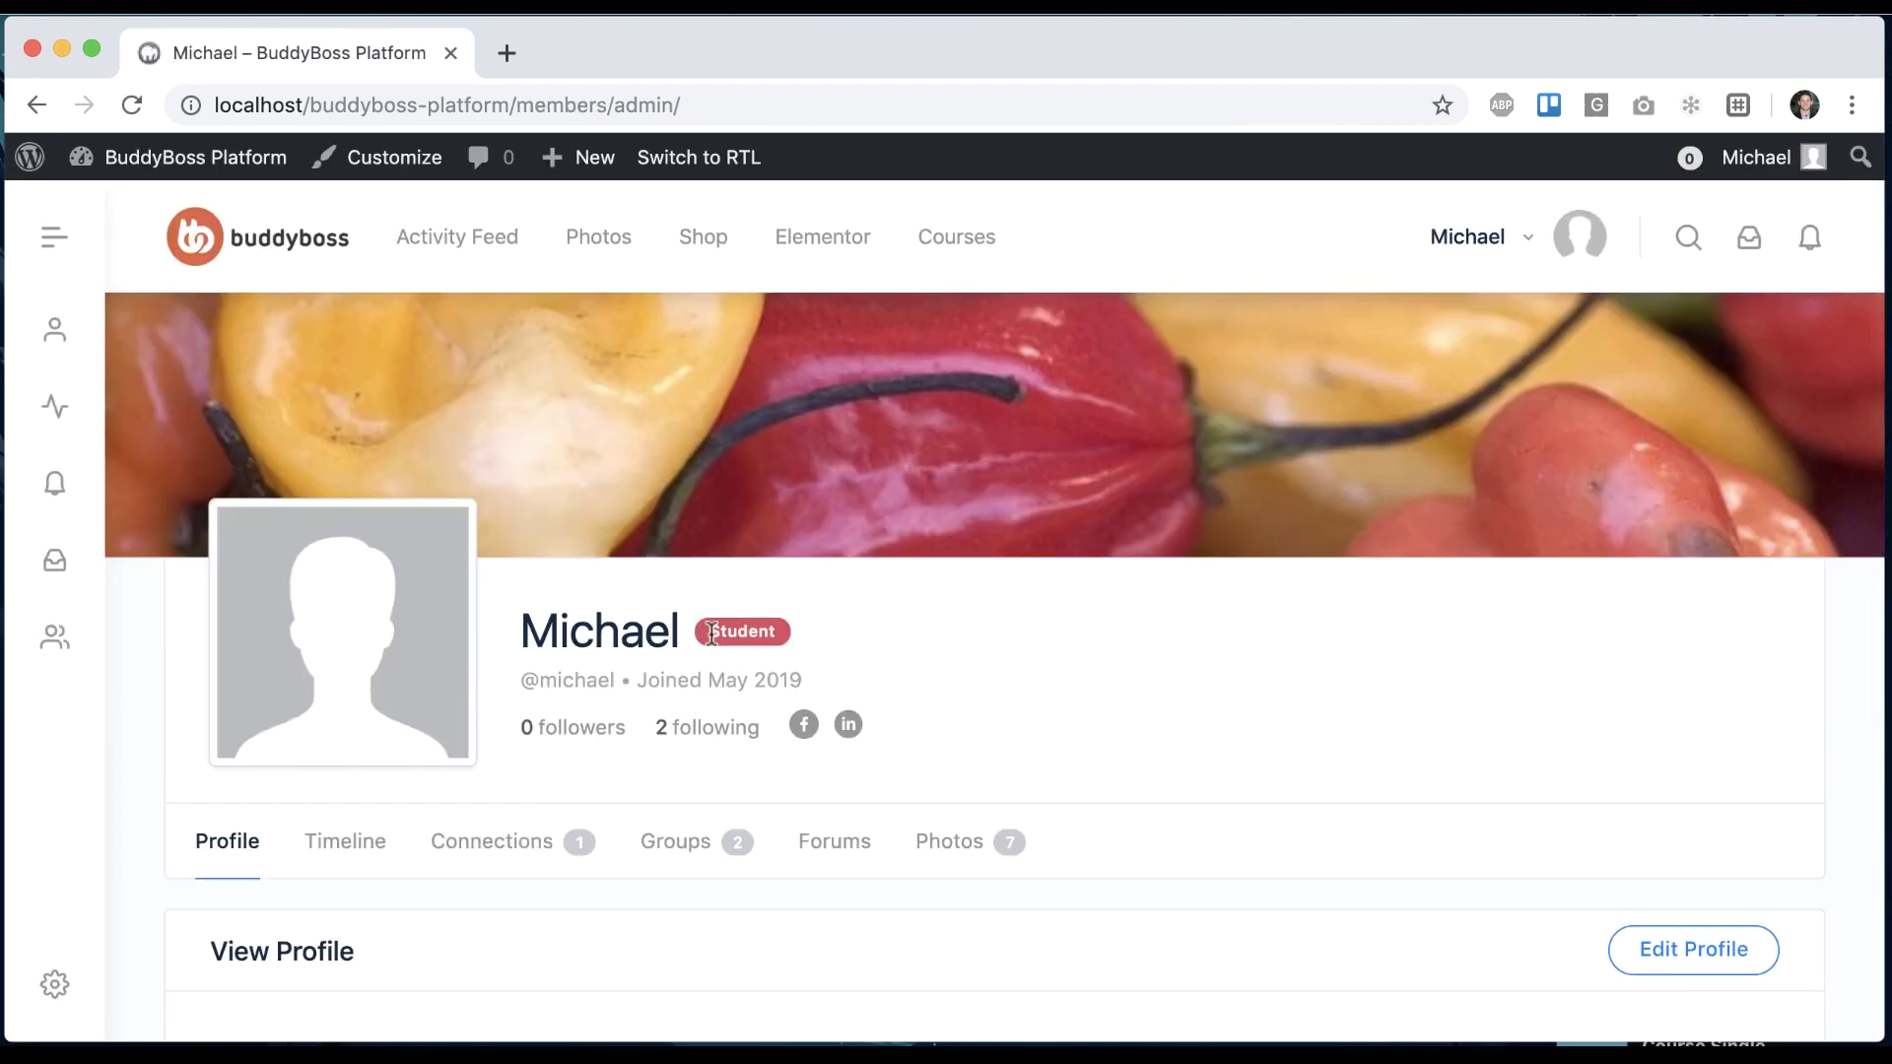
scroll(766, 636, down, 5)
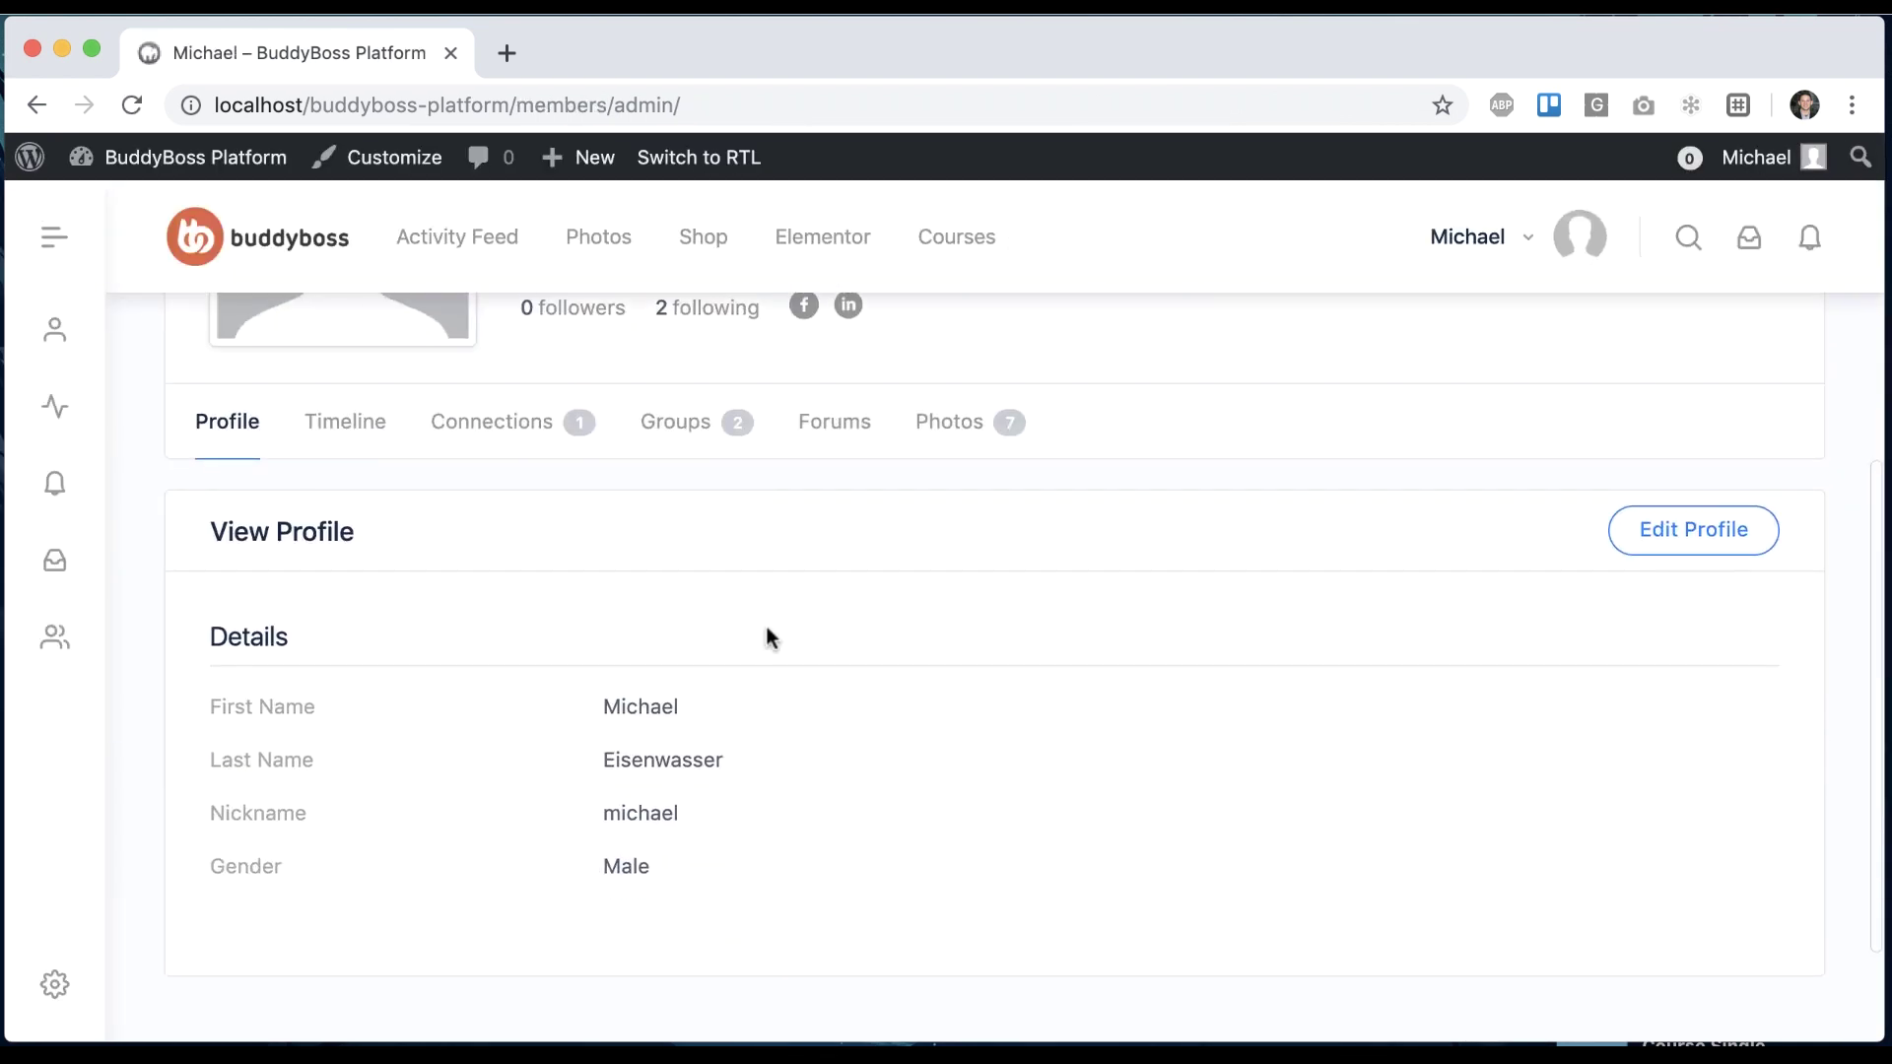
click(1660, 541)
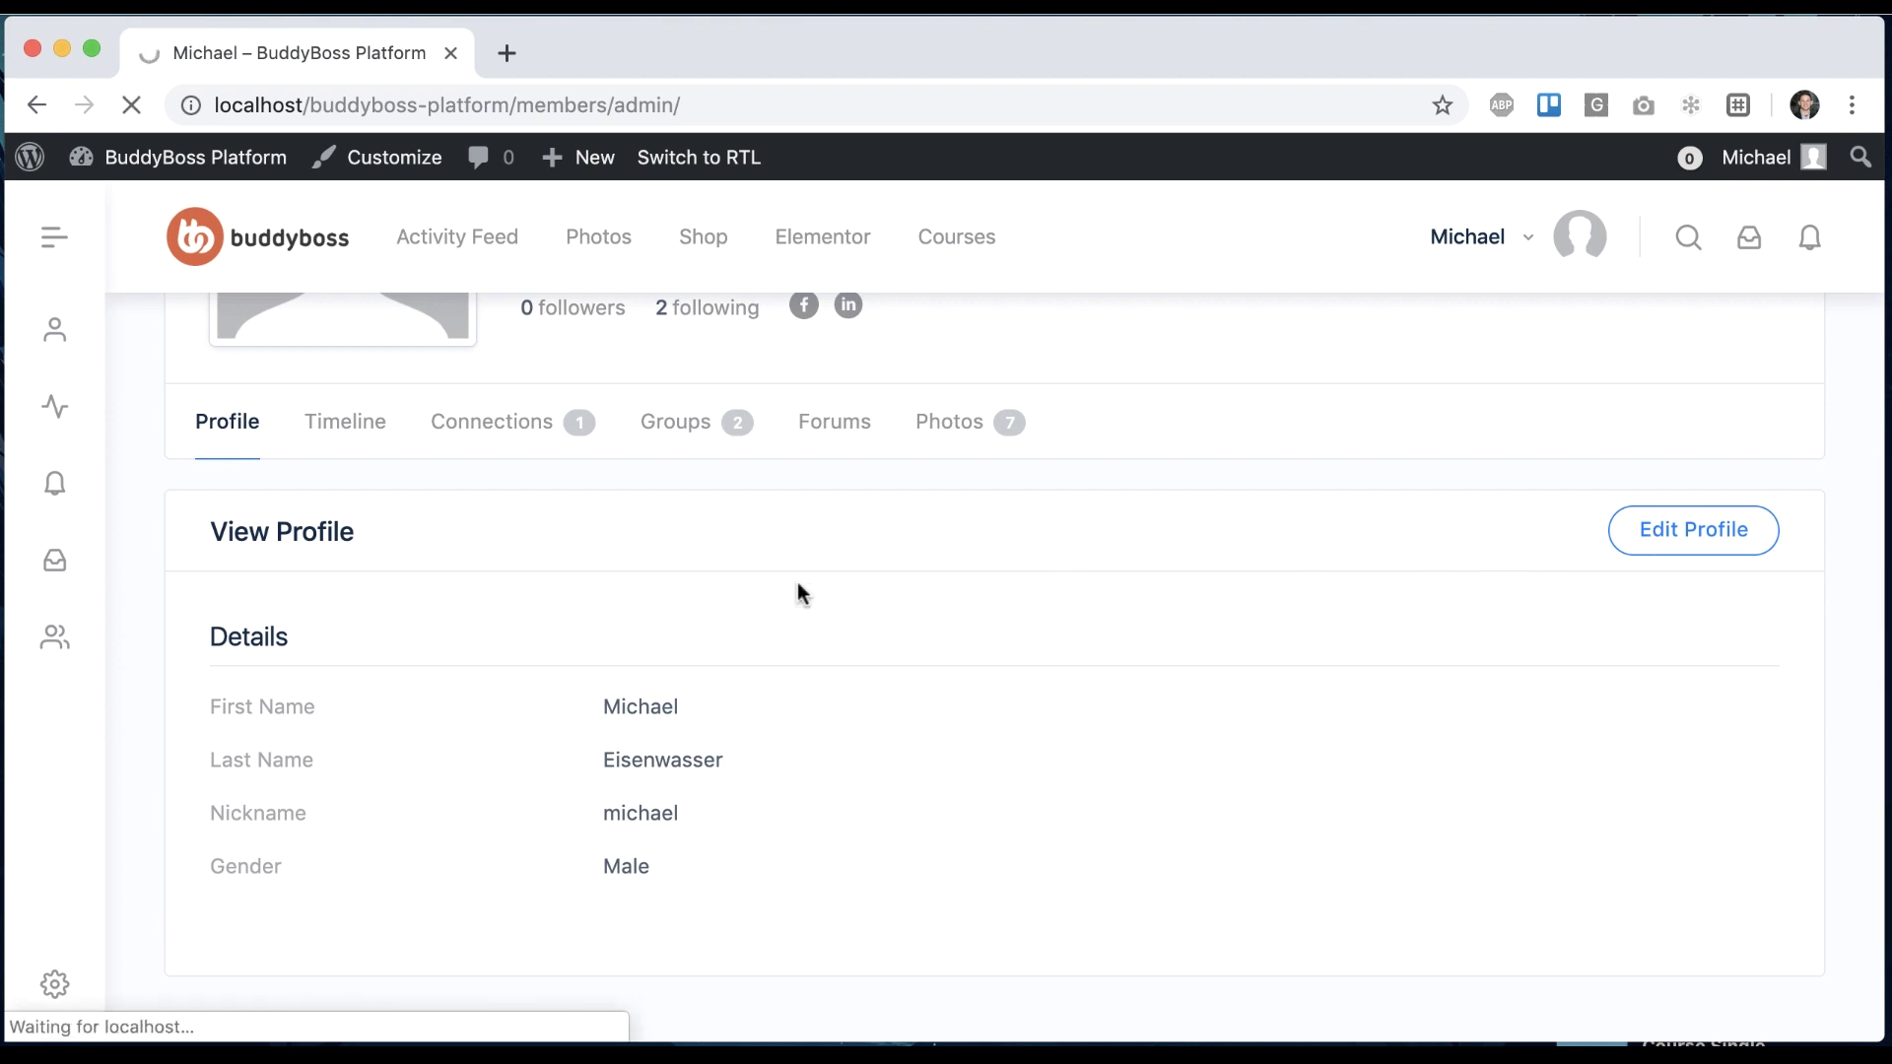
Set Profile Type to Teacher, save the changes, and return to the profile to see the badge
scroll(967, 724, down, 10)
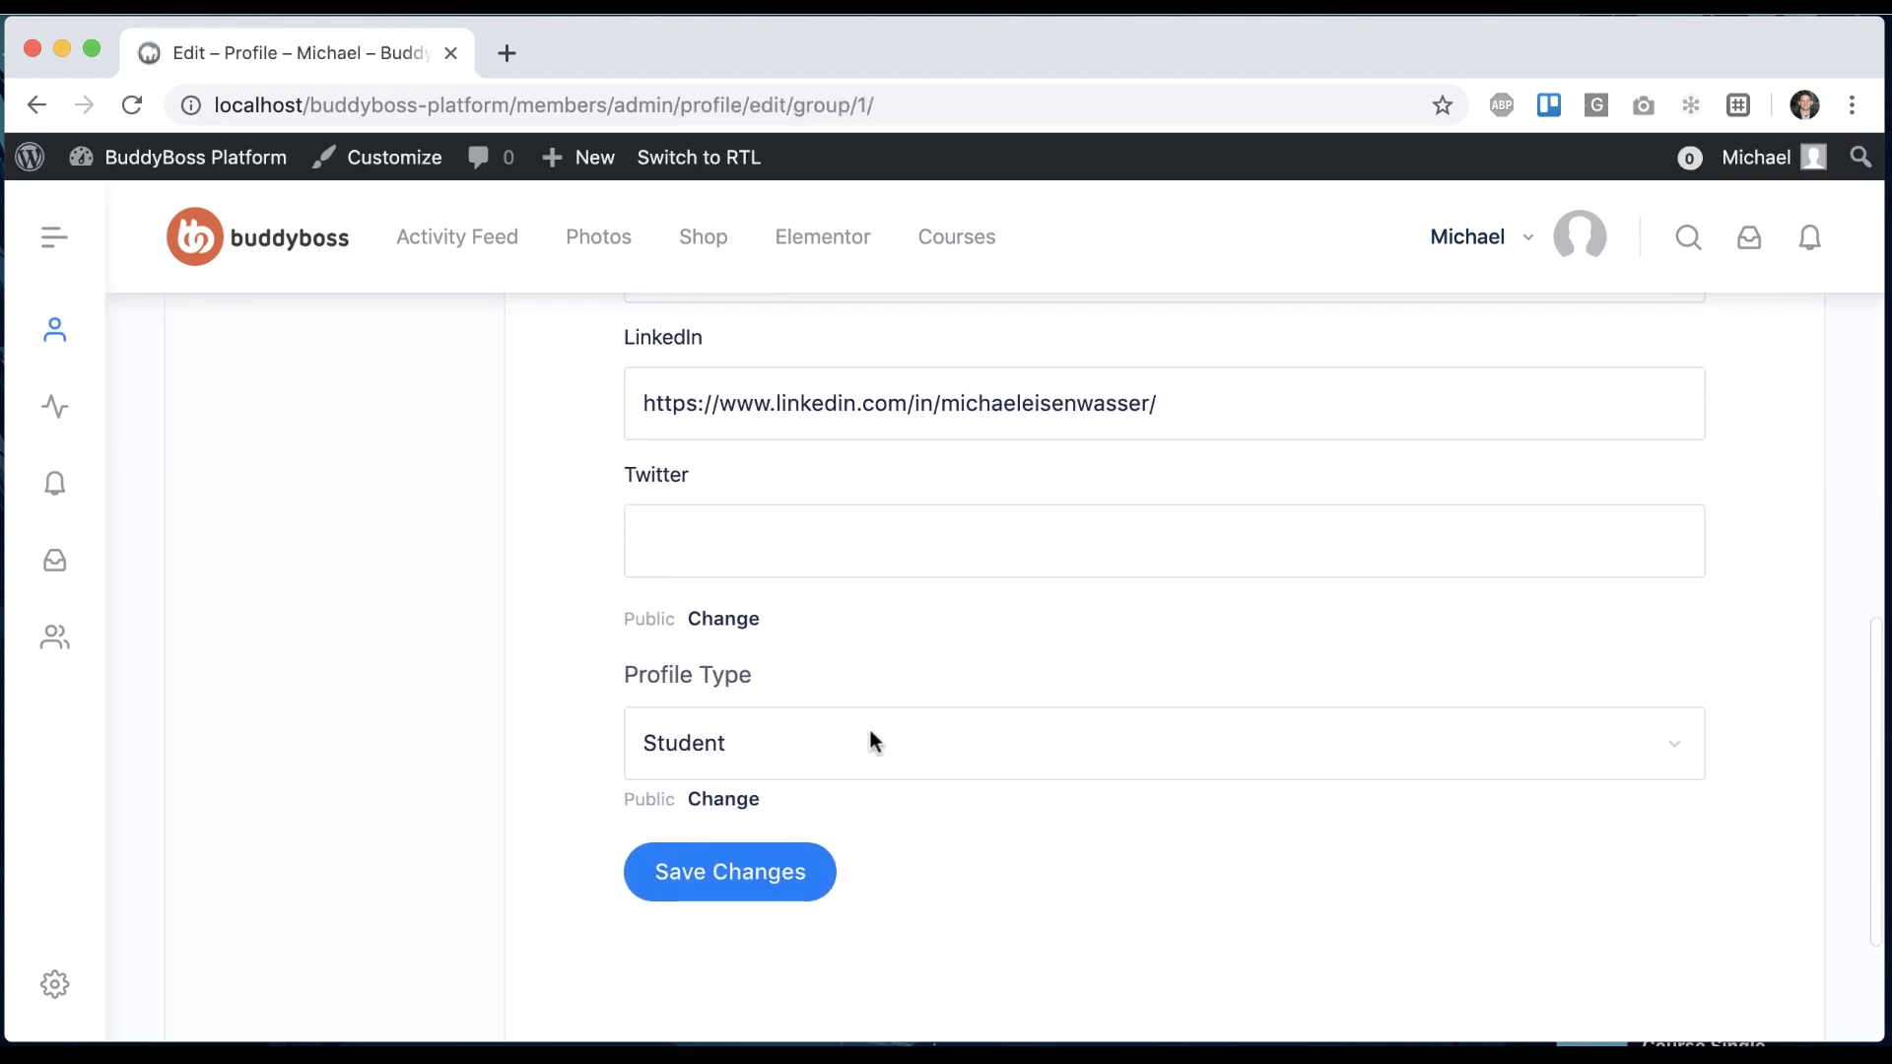
click(869, 739)
click(848, 772)
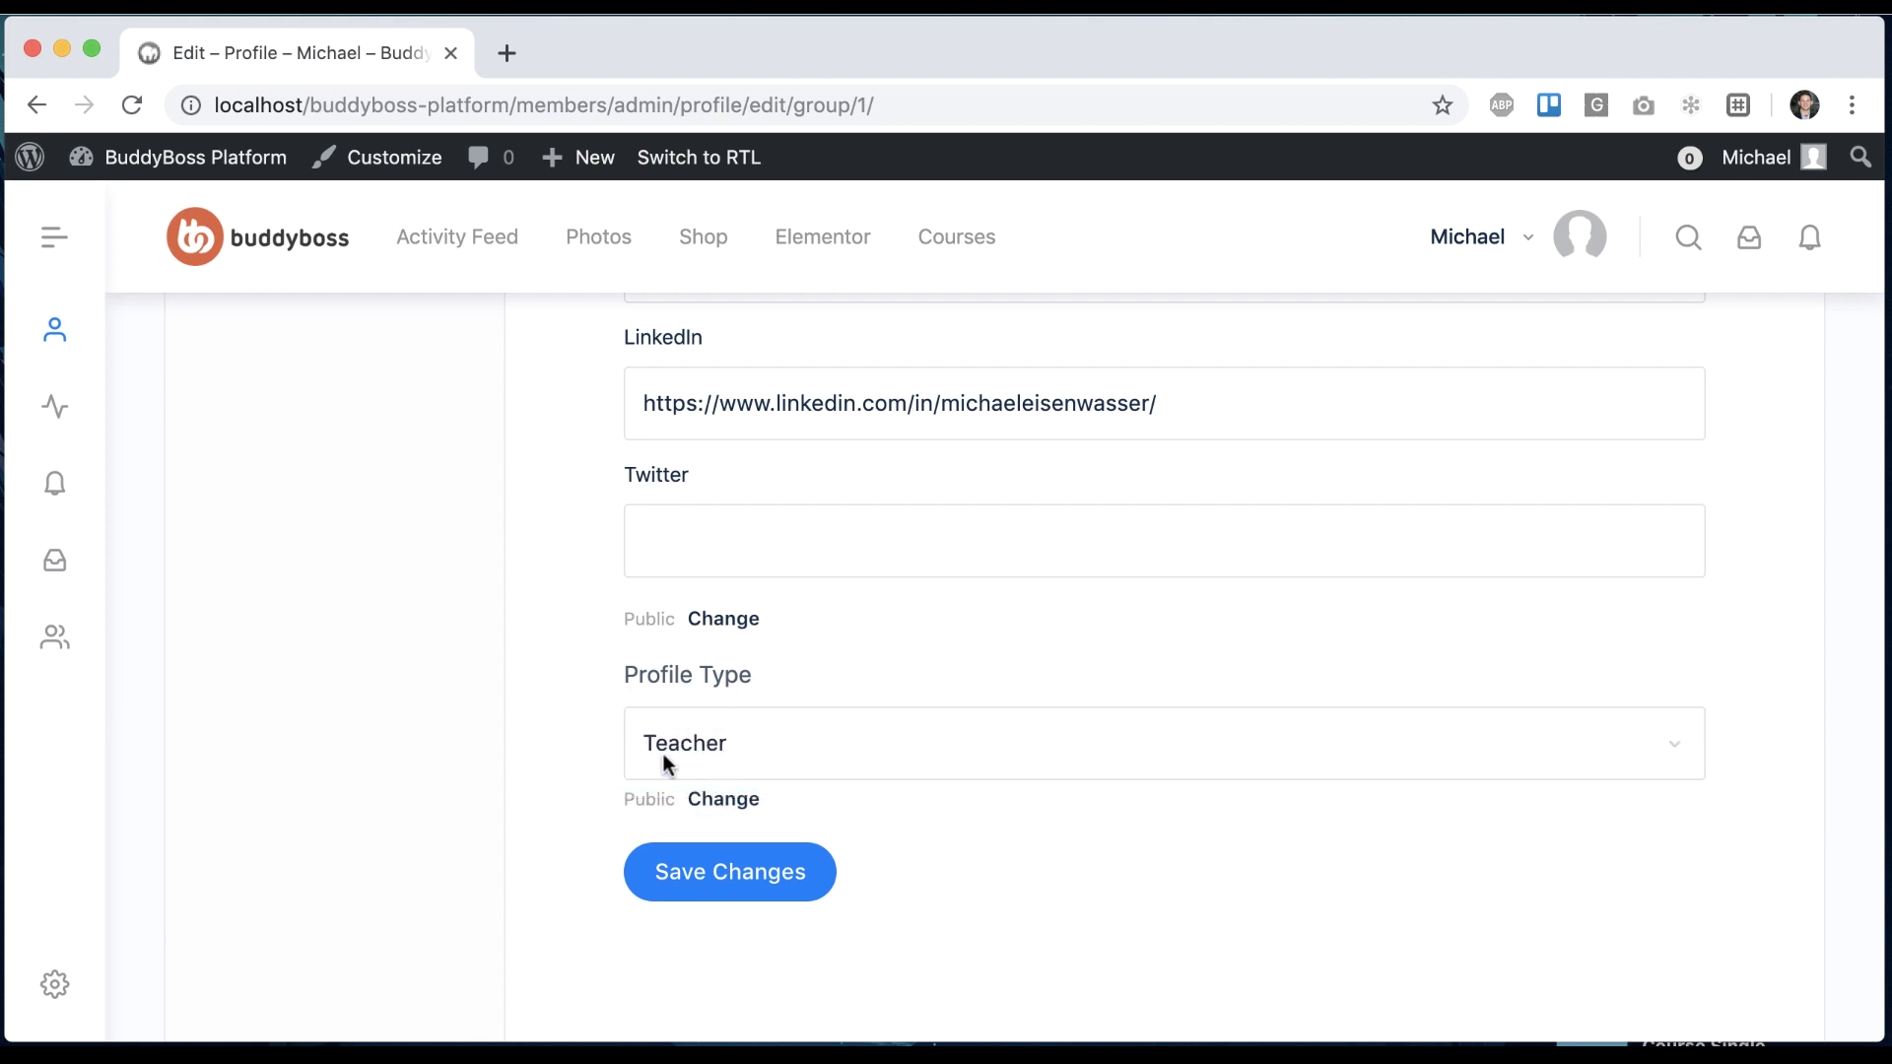
click(714, 870)
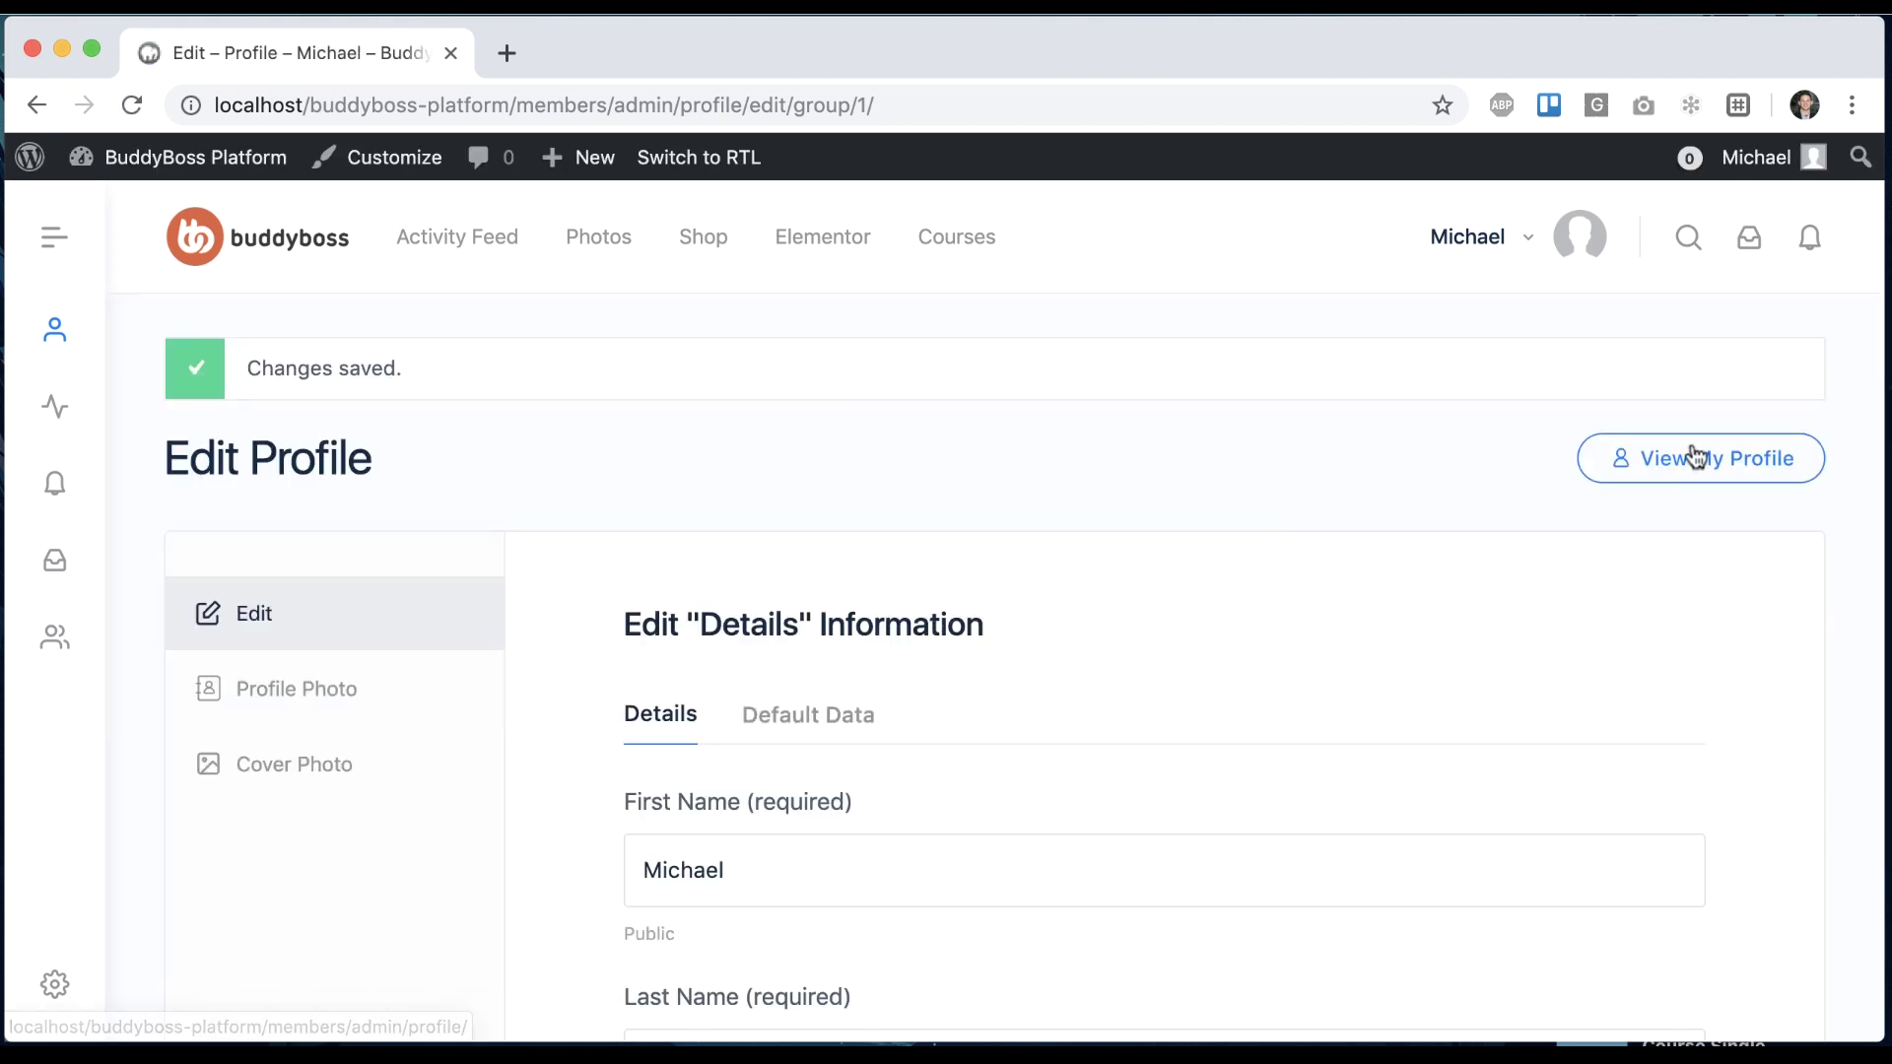
click(1695, 456)
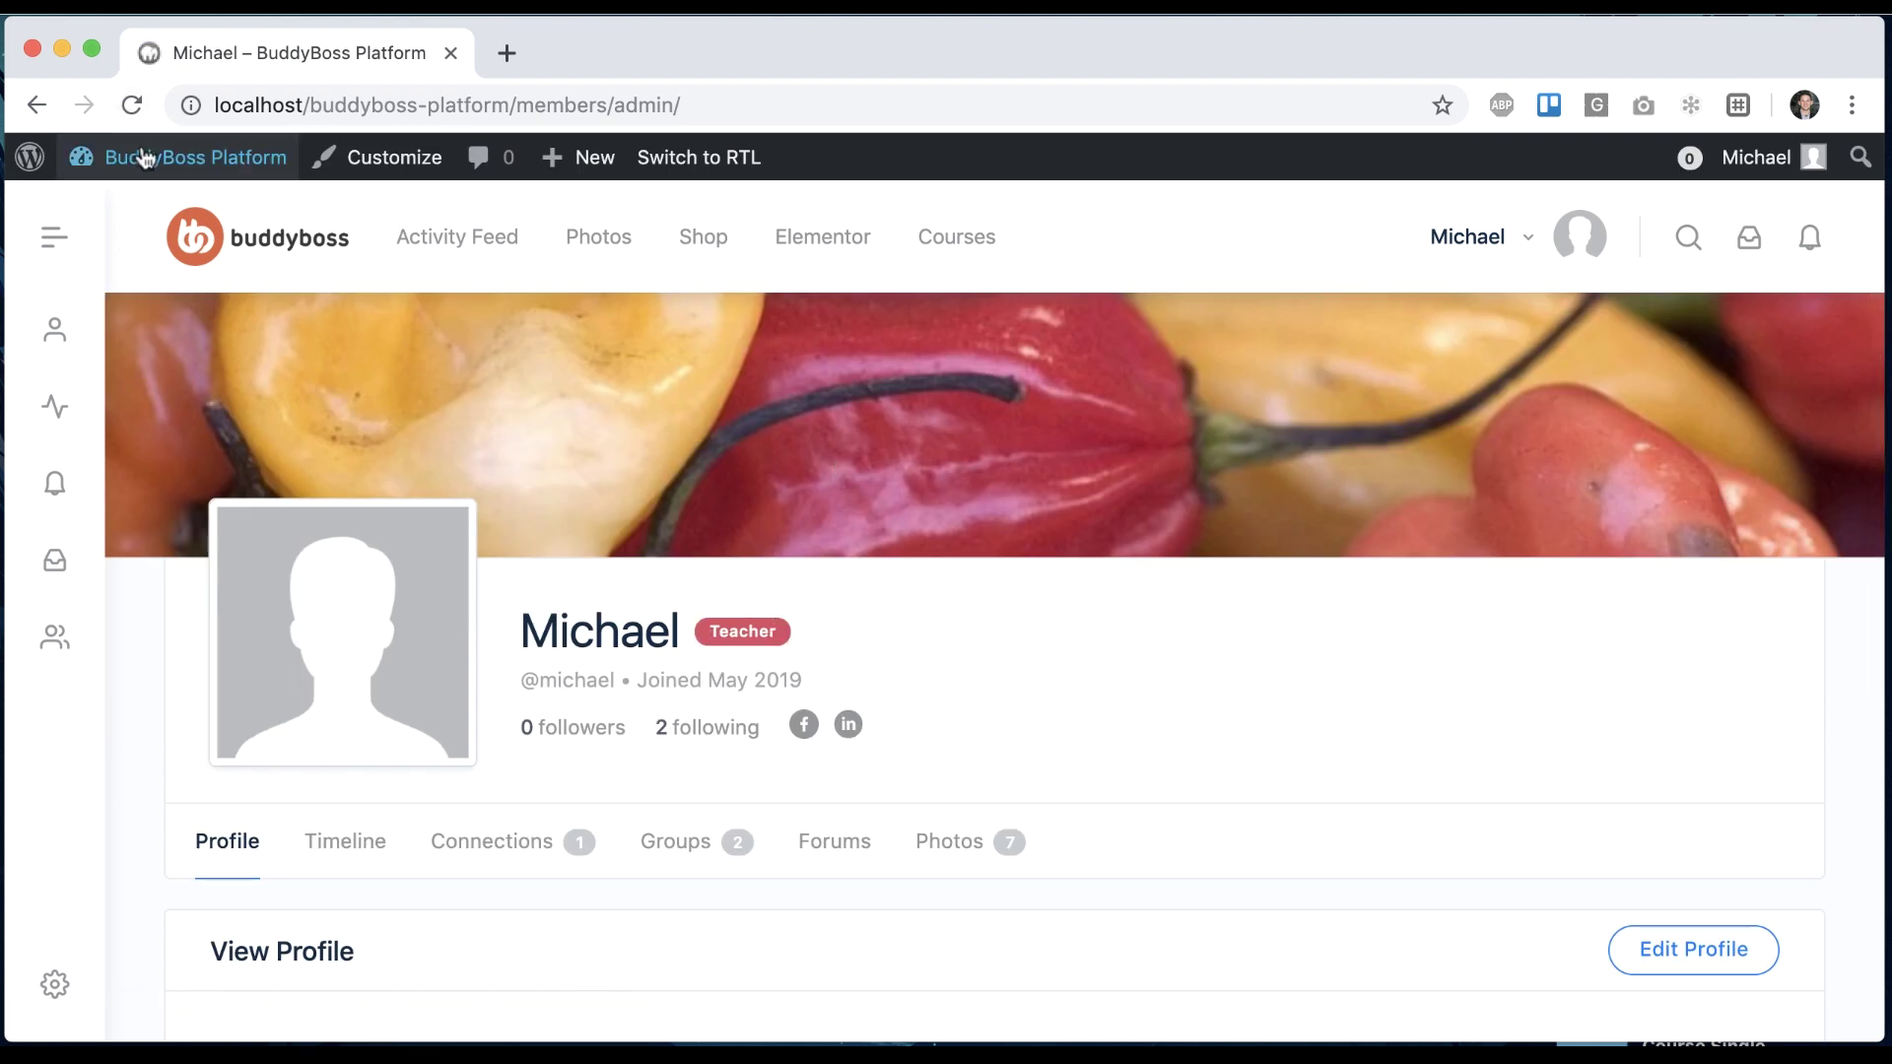
Open the admin Dashboard in a new first tab and go to BuddyBoss > Profiles
mouse_move(143, 158)
super+click(142, 203)
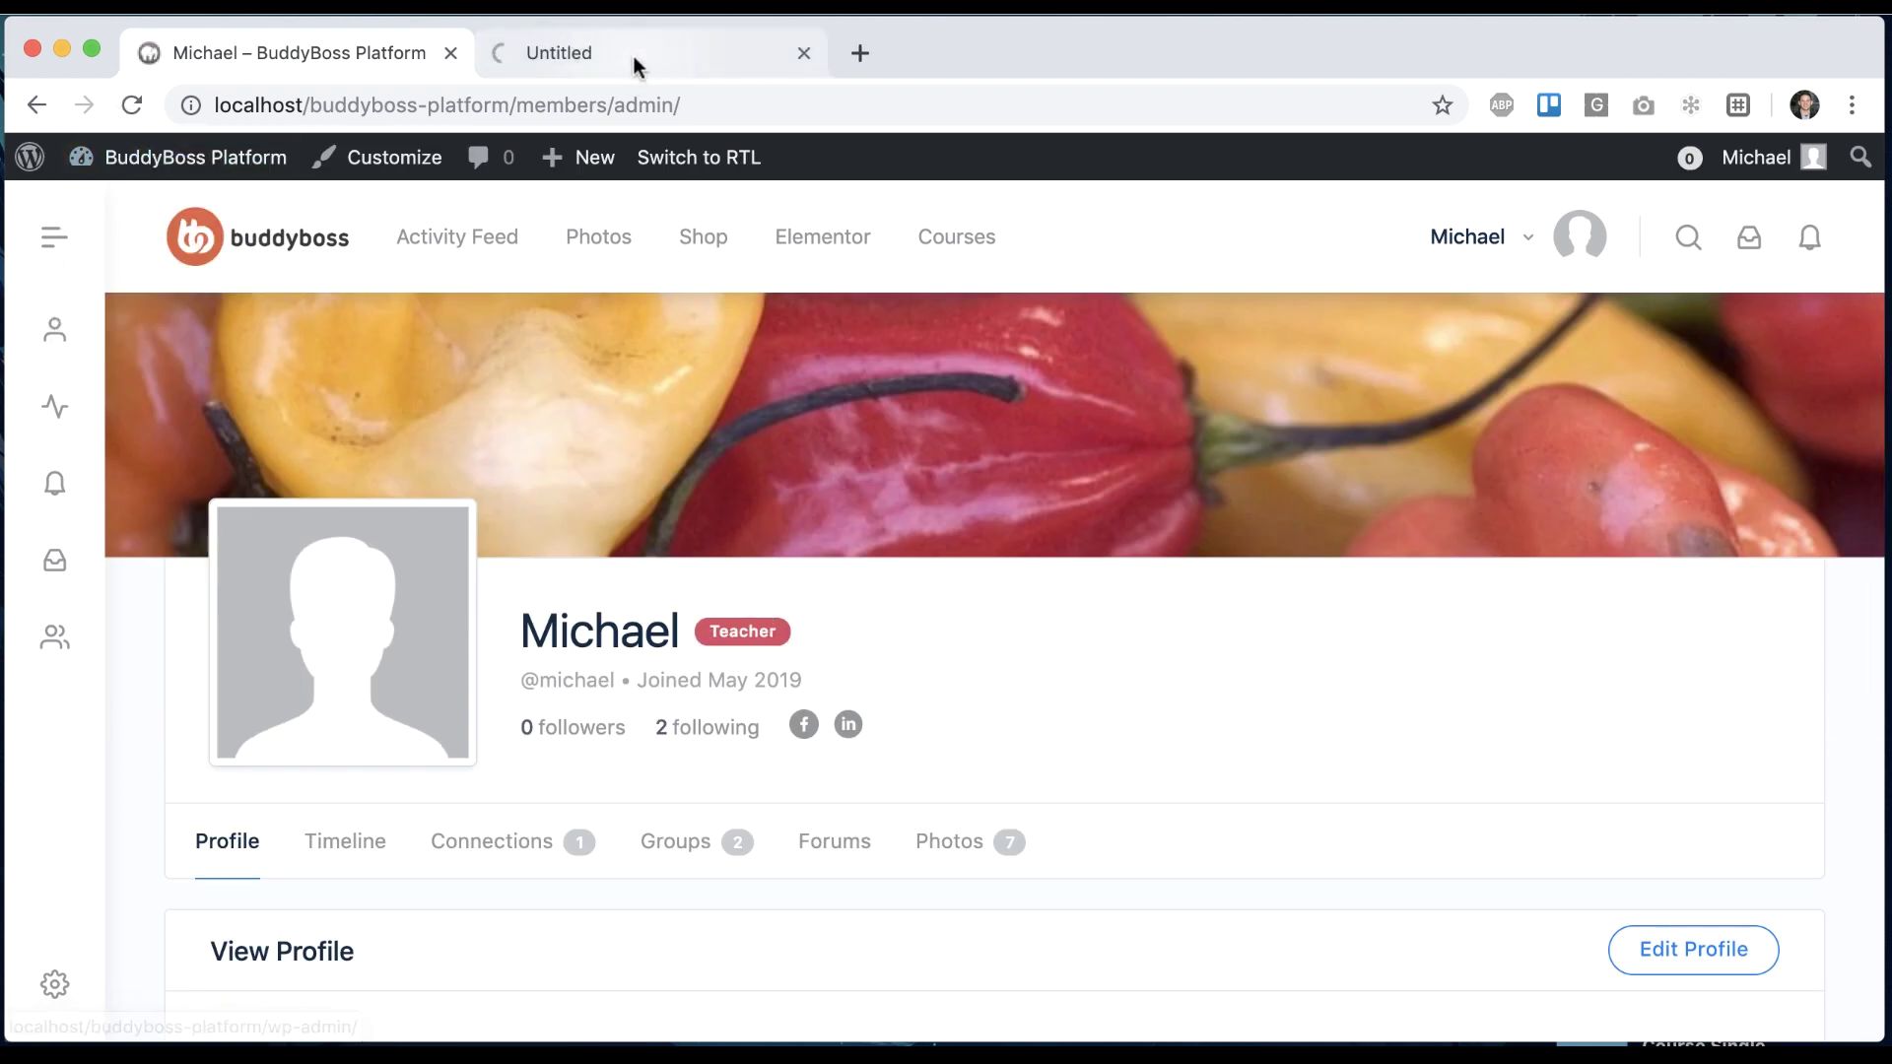
drag(635, 56, 363, 42)
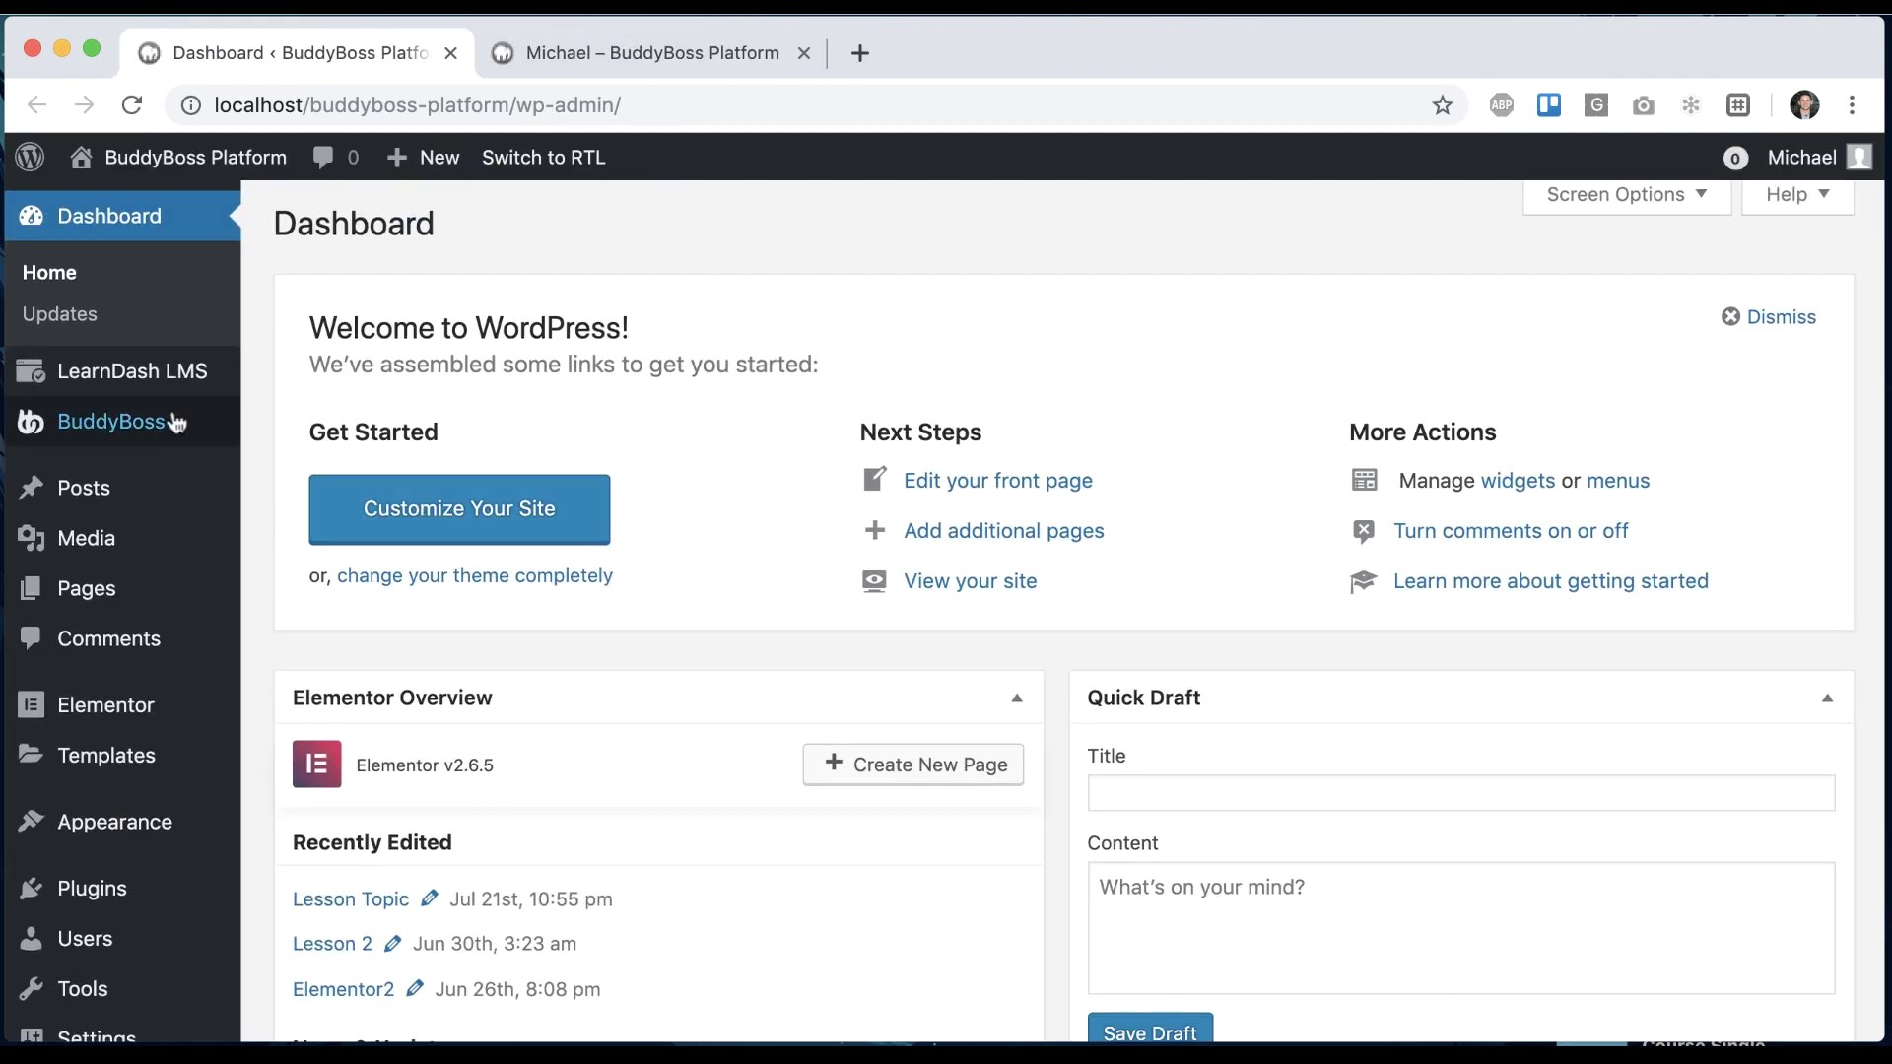
mouse_move(175, 422)
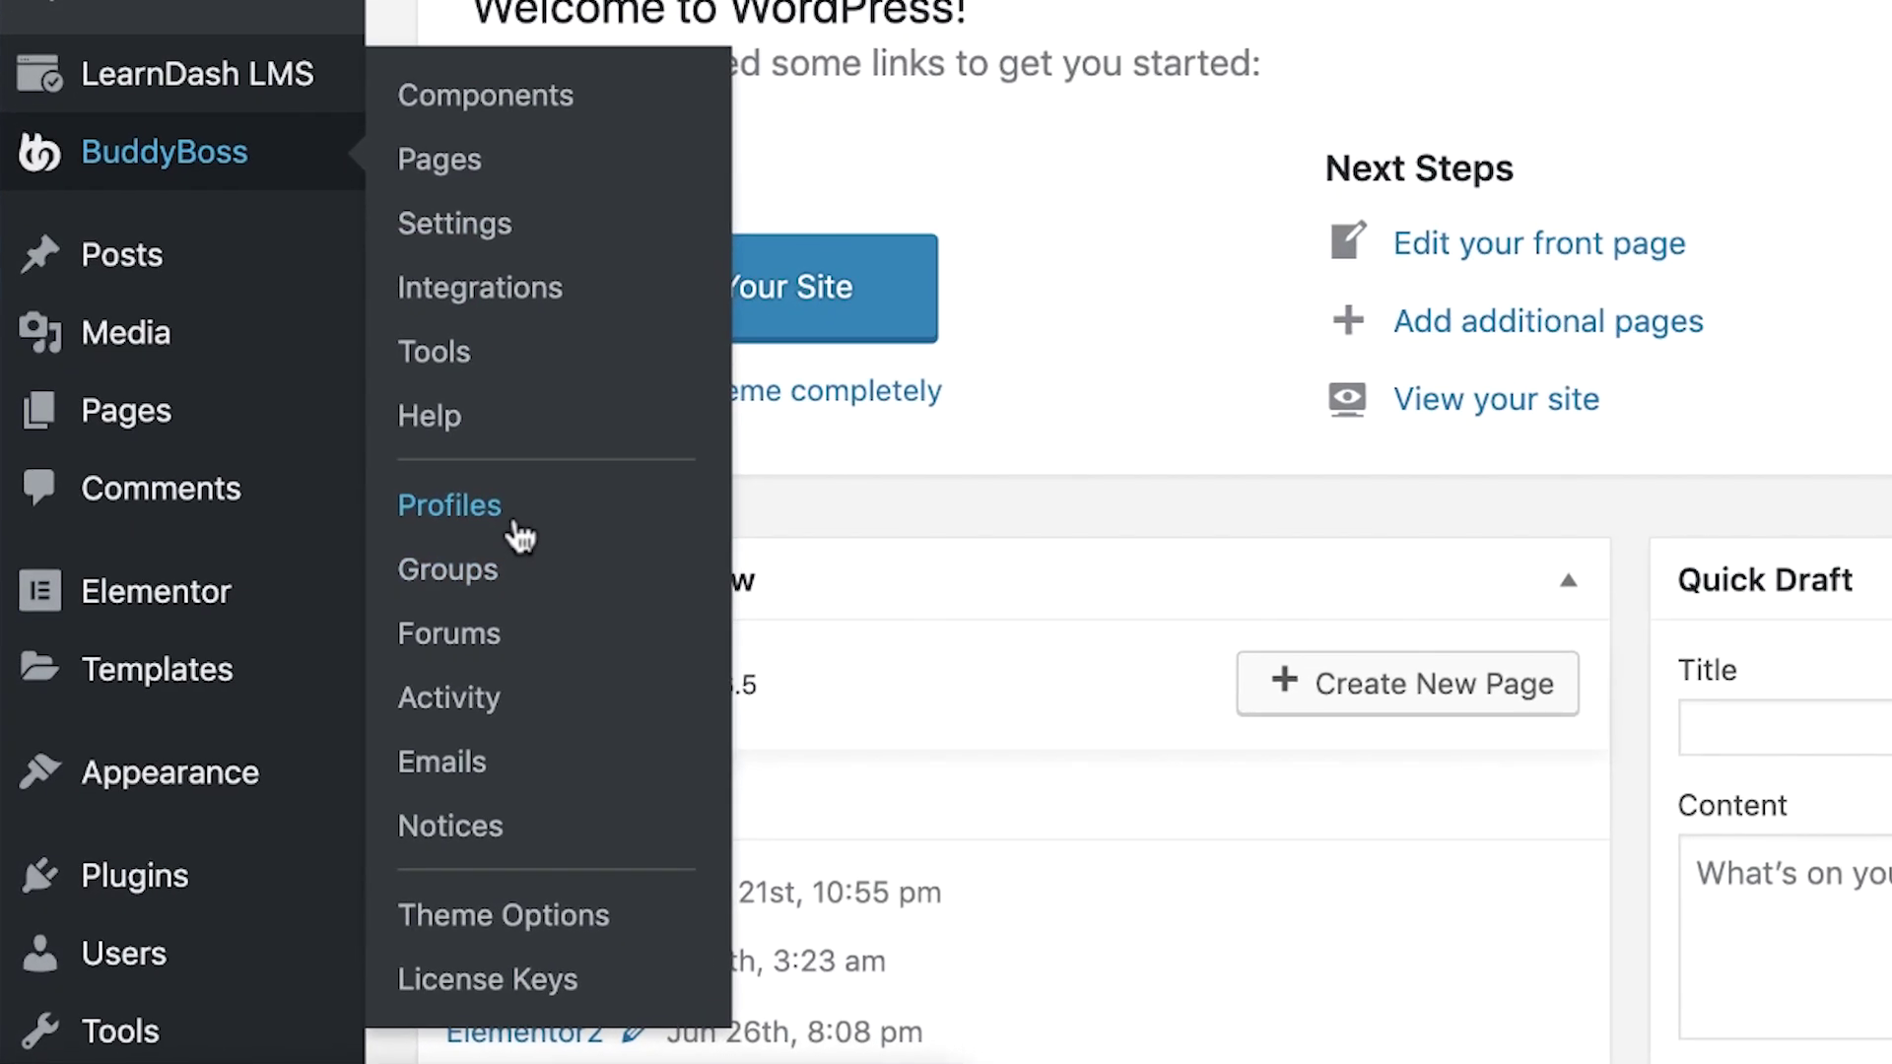
click(519, 535)
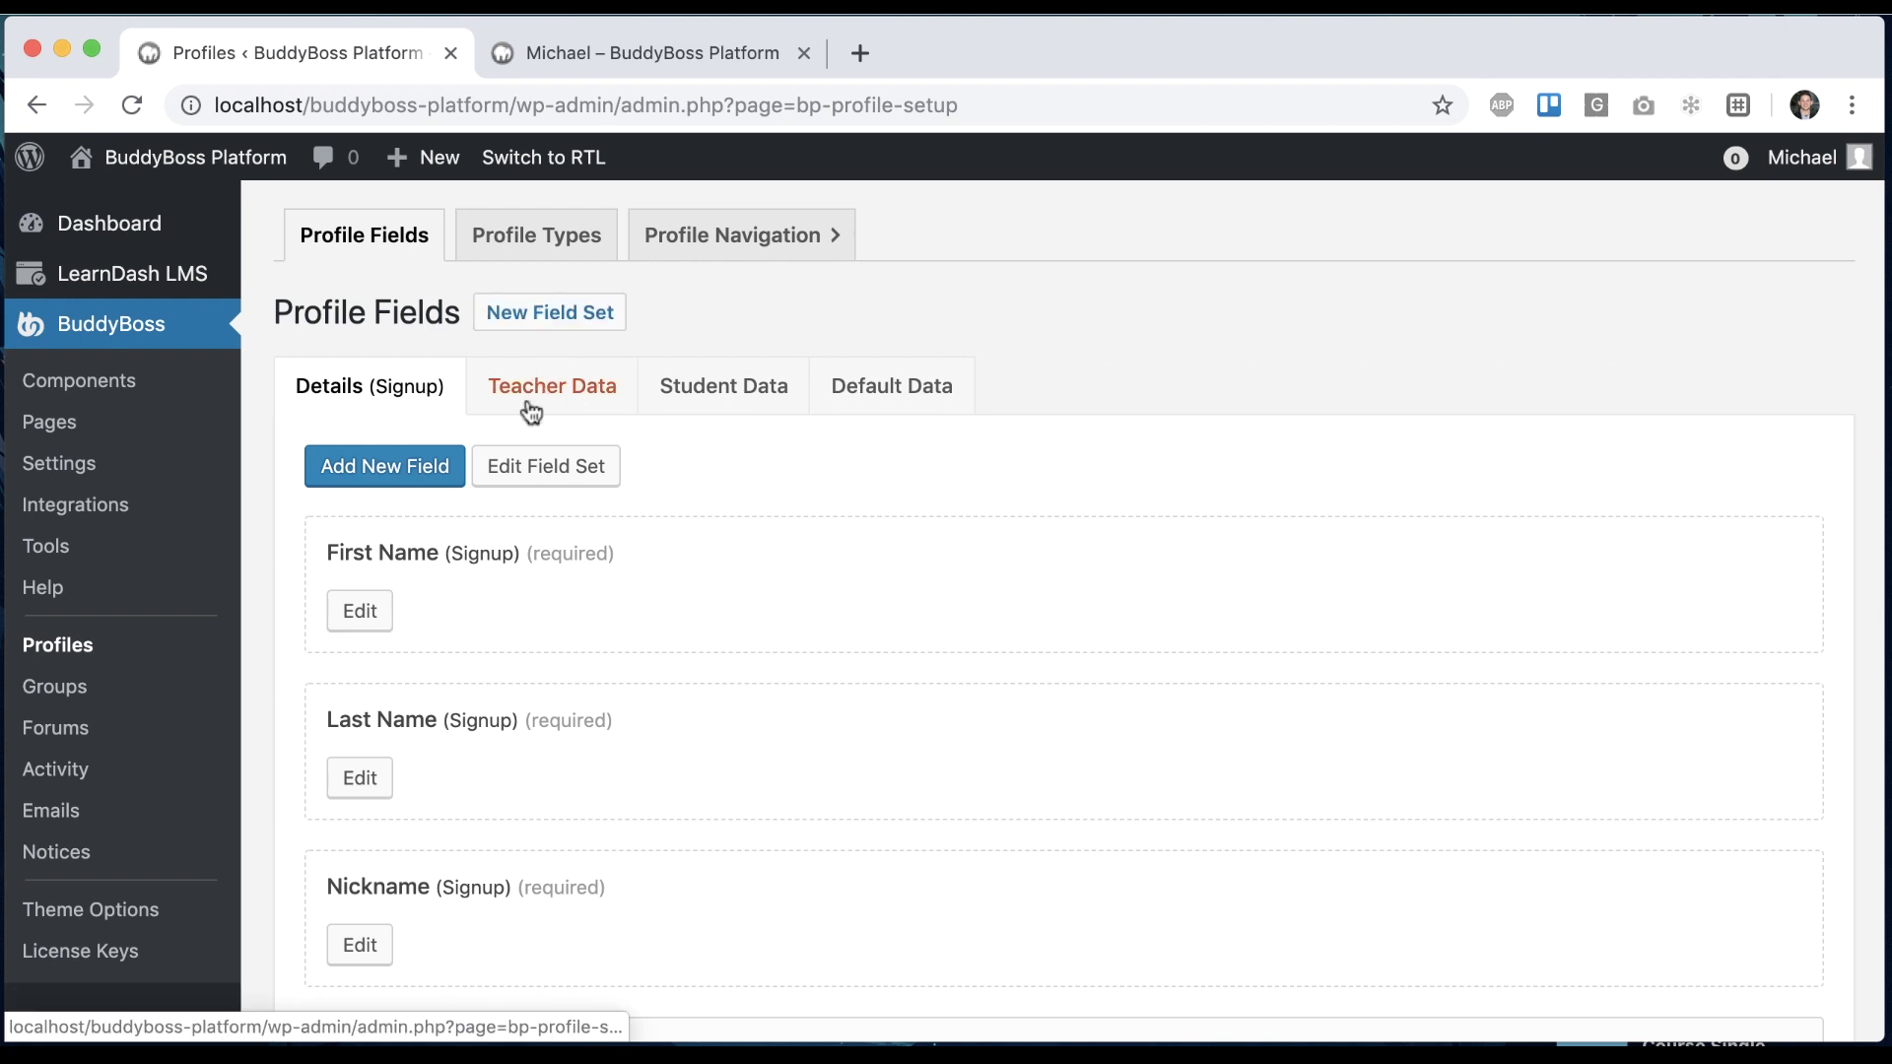
scroll(499, 634, down, 2)
scroll(499, 634, up, 2)
Untick 'Allow users to self-select' on the Student profile type and update it
click(527, 256)
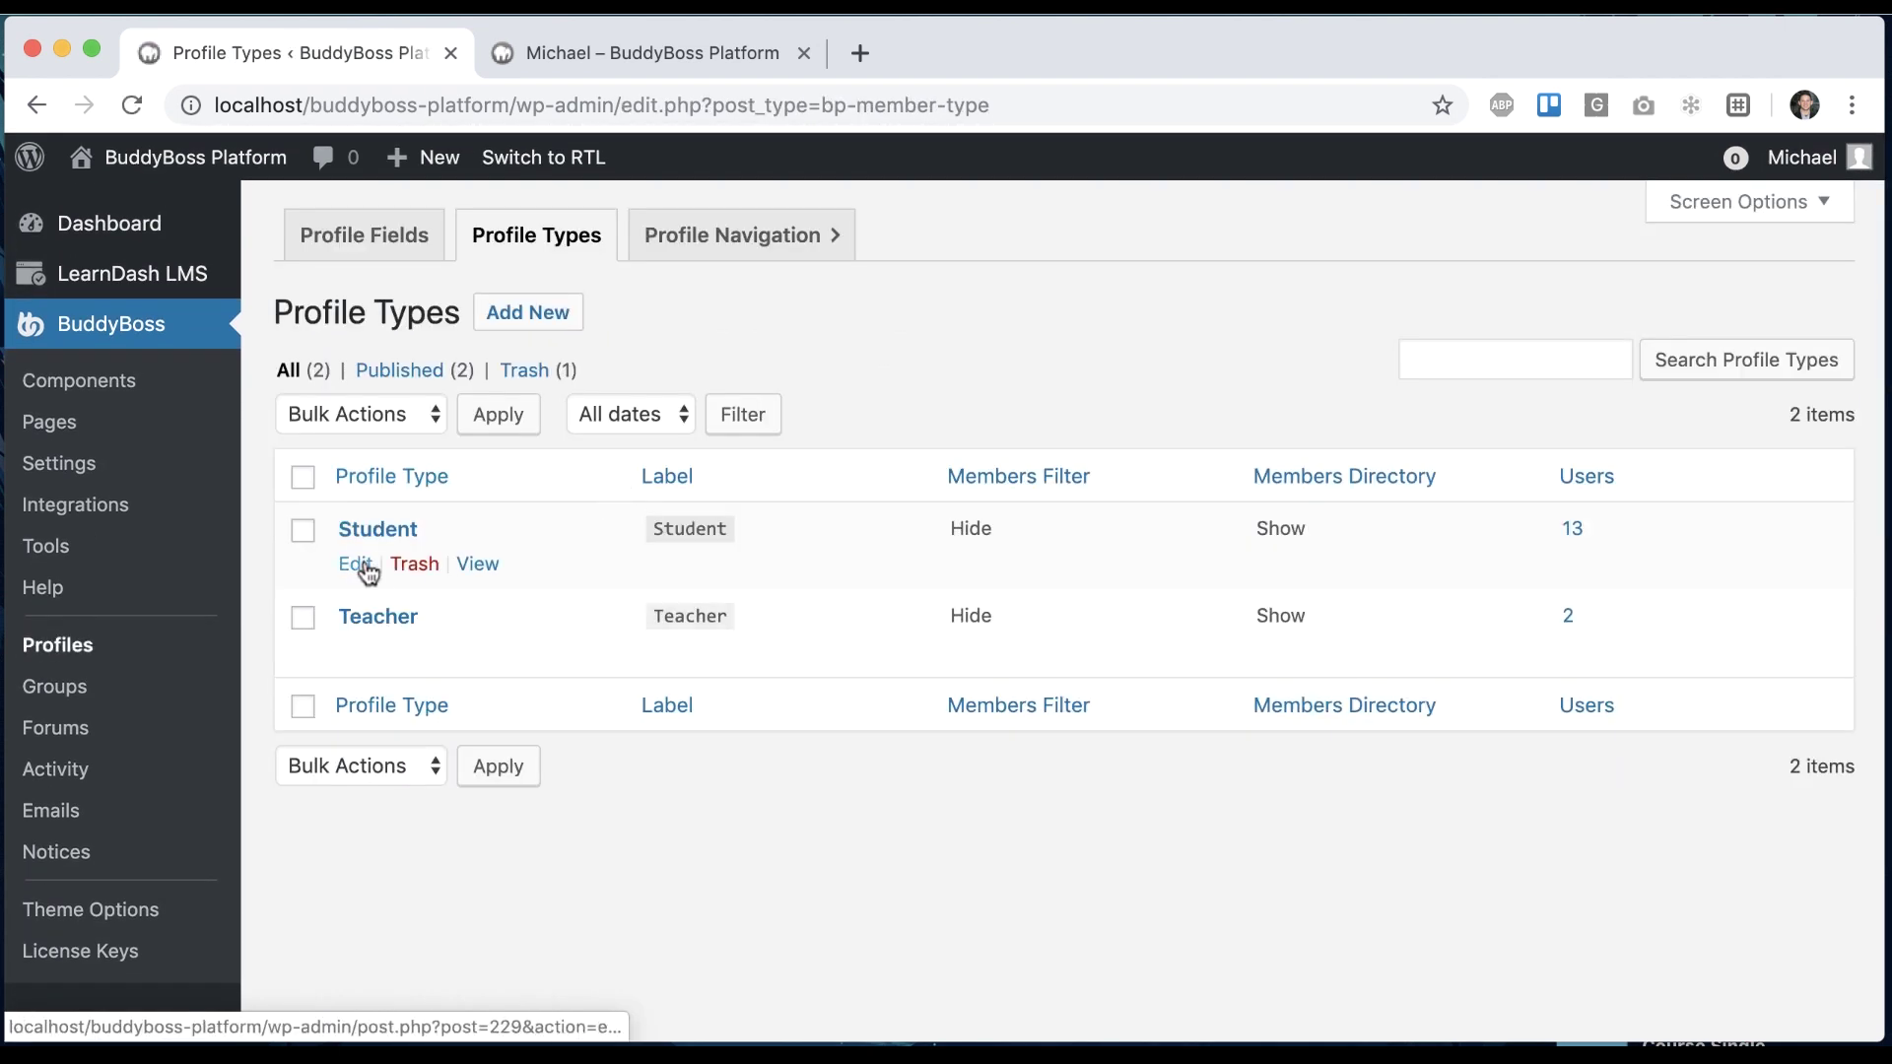
click(368, 569)
scroll(727, 552, down, 3)
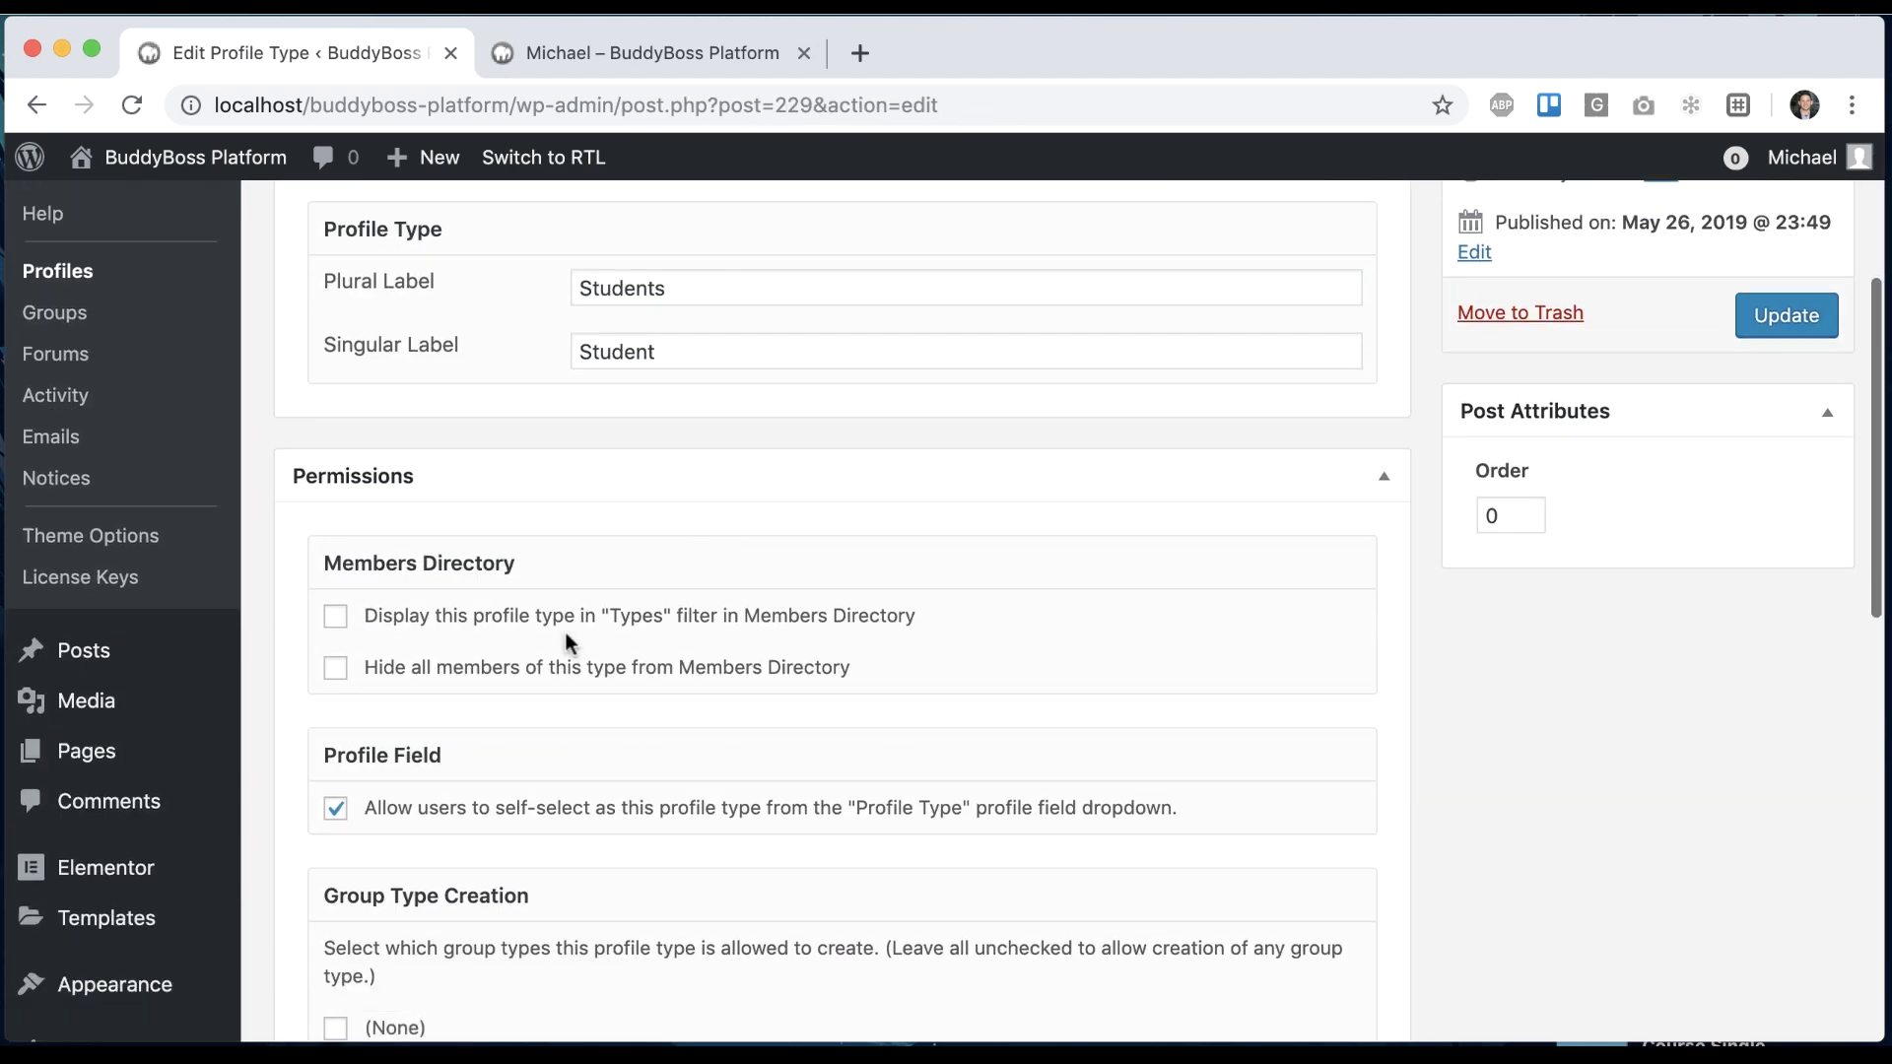
click(337, 808)
click(1743, 312)
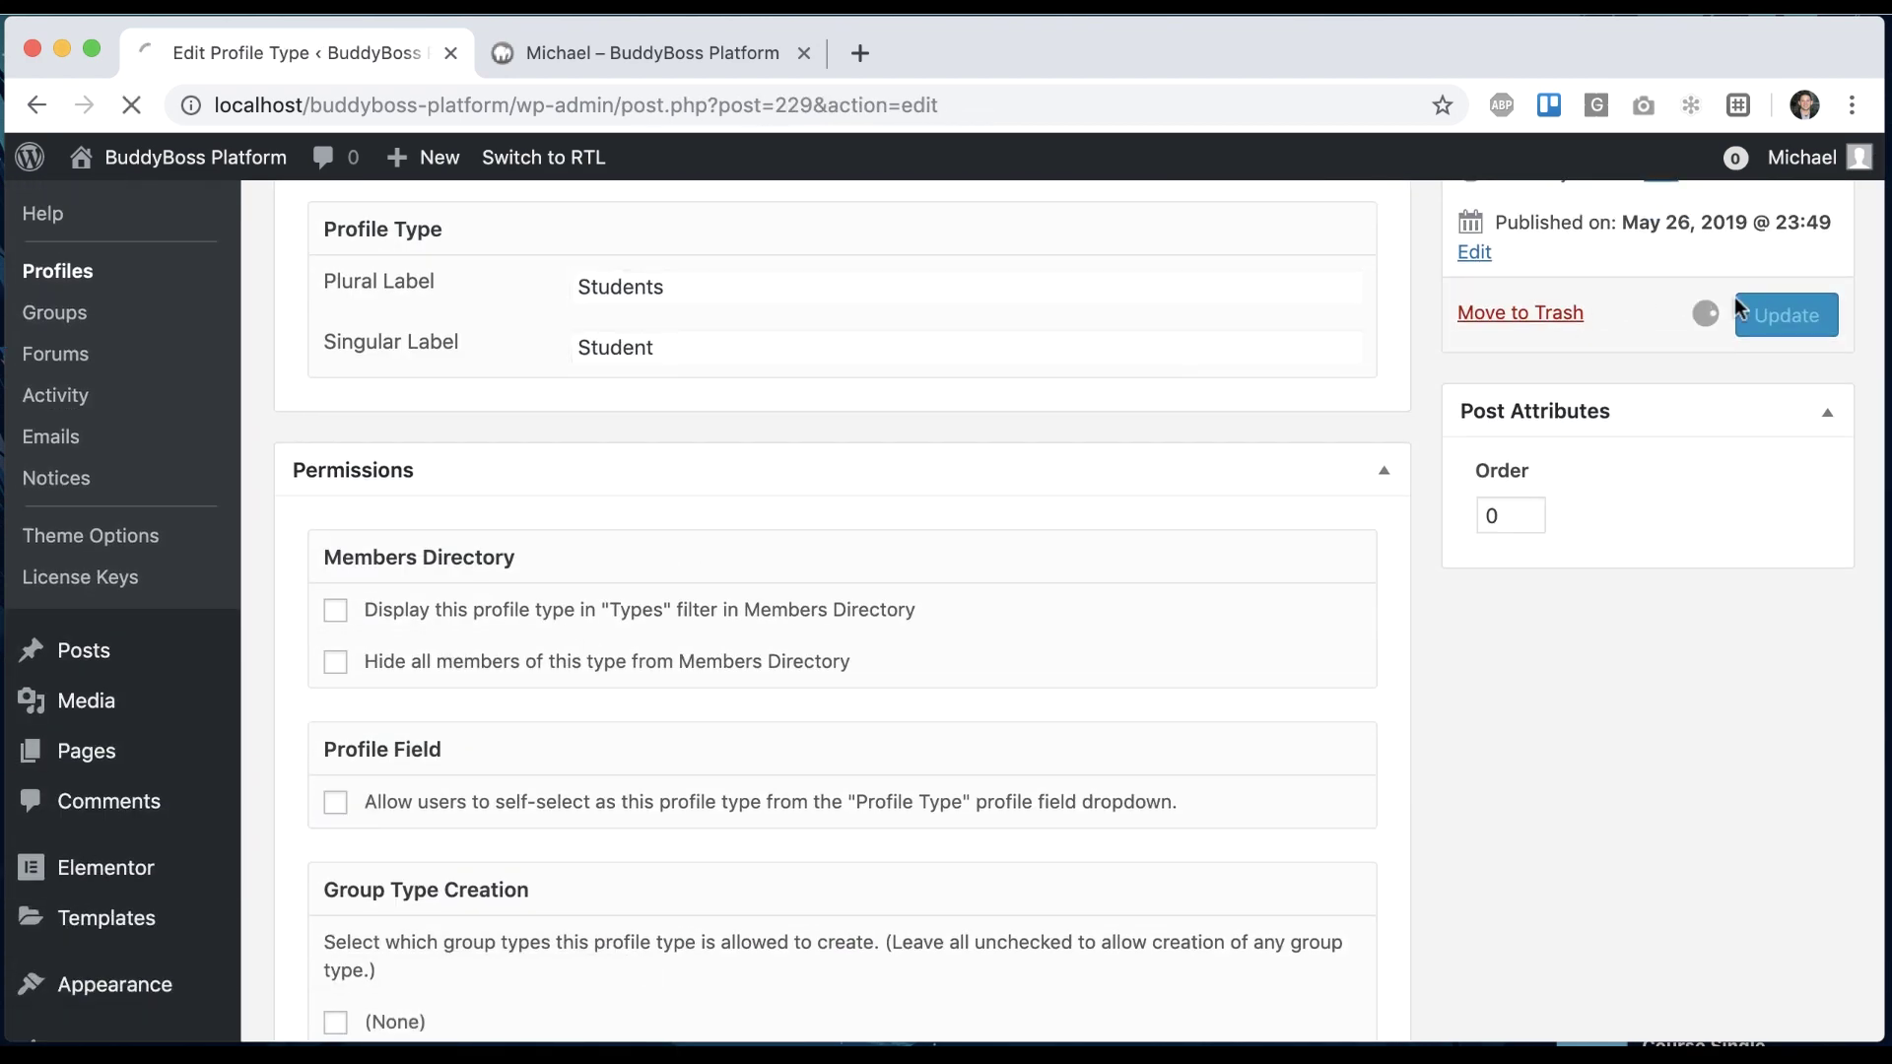
Check that the Edit Profile page's Profile Type dropdown now offers only Teacher
click(614, 63)
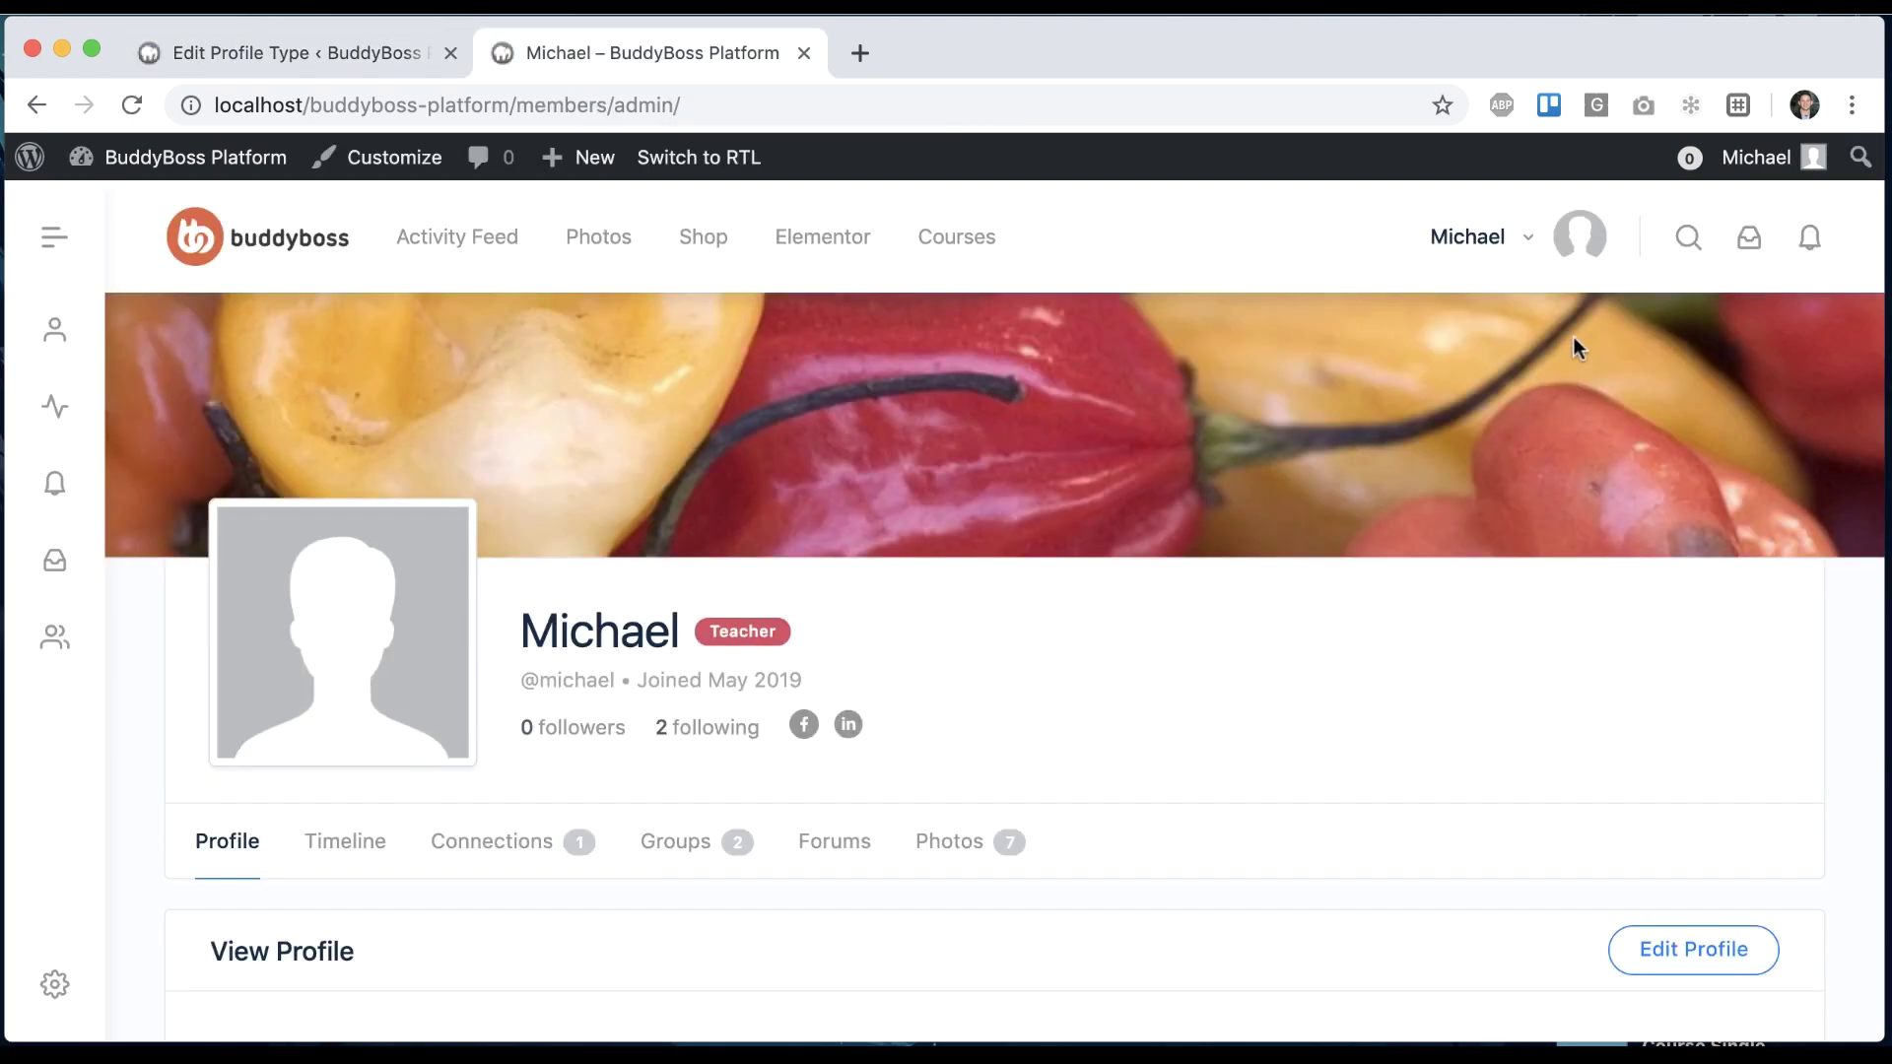
click(1689, 948)
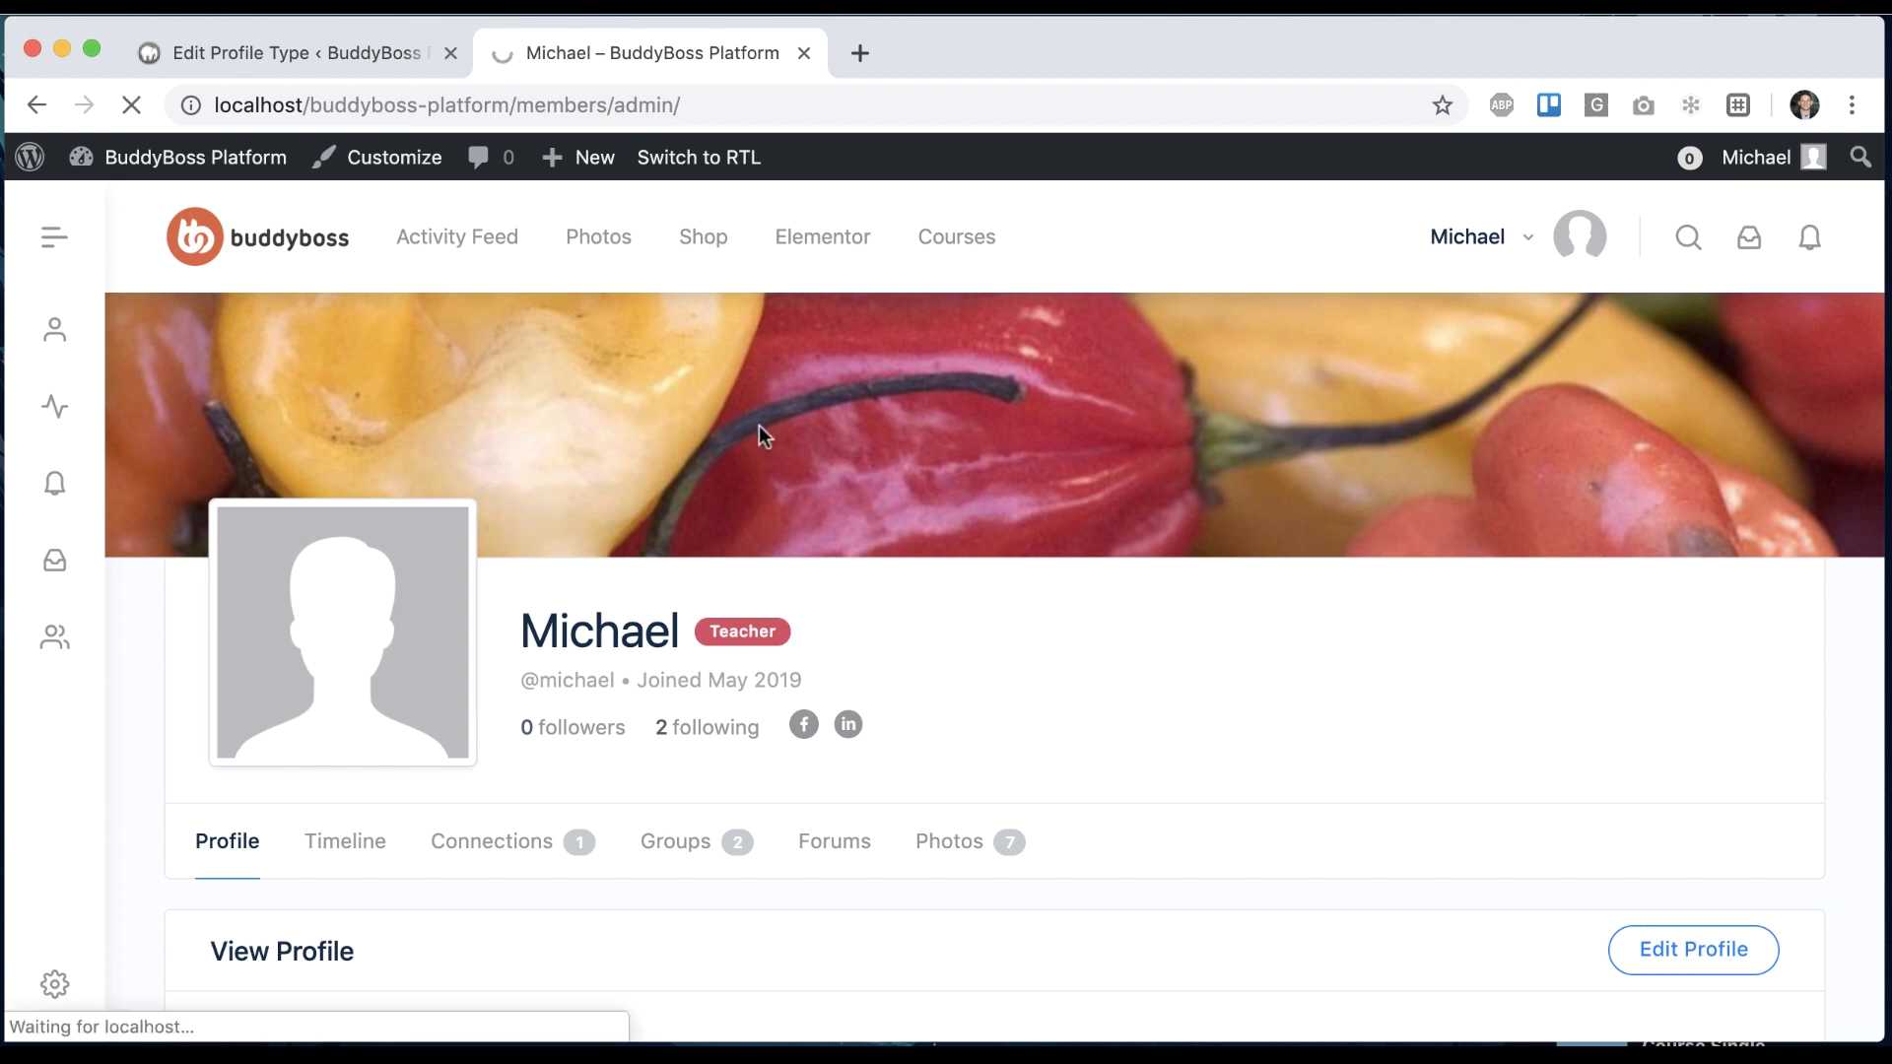
scroll(759, 424, down, 10)
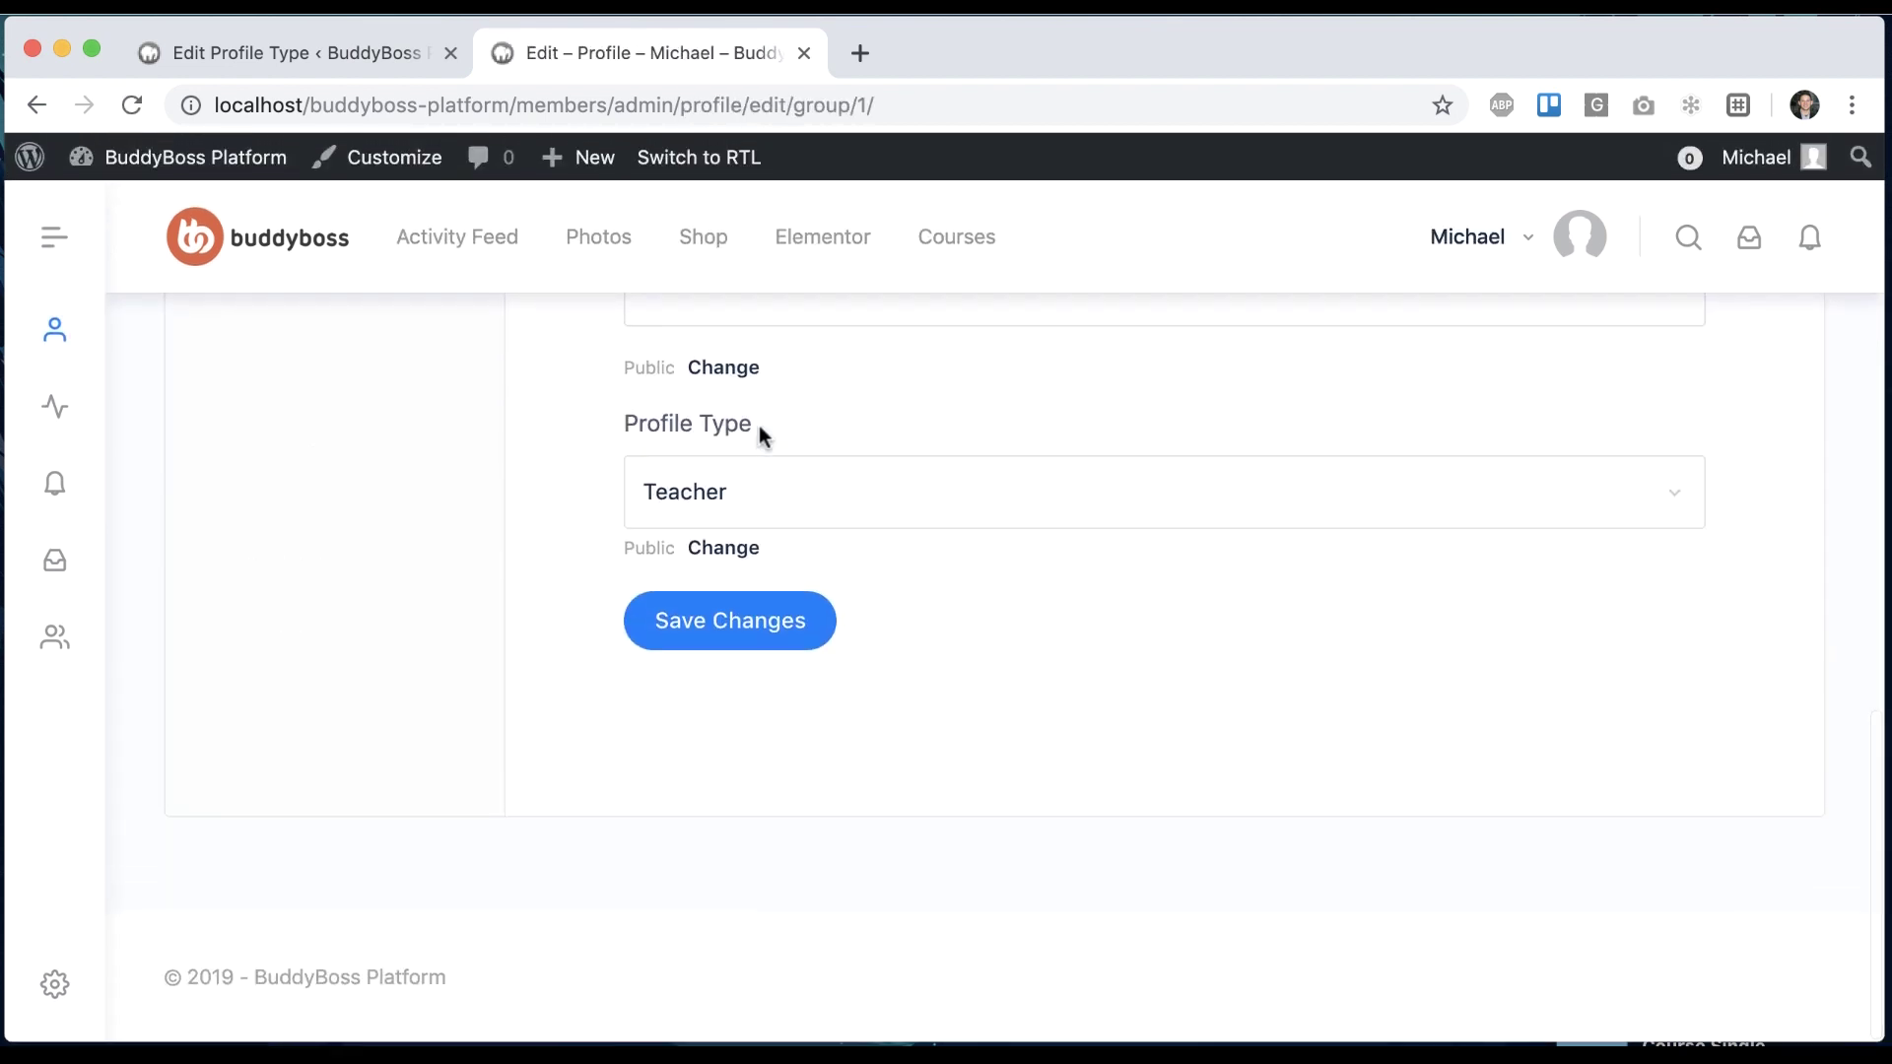
click(837, 494)
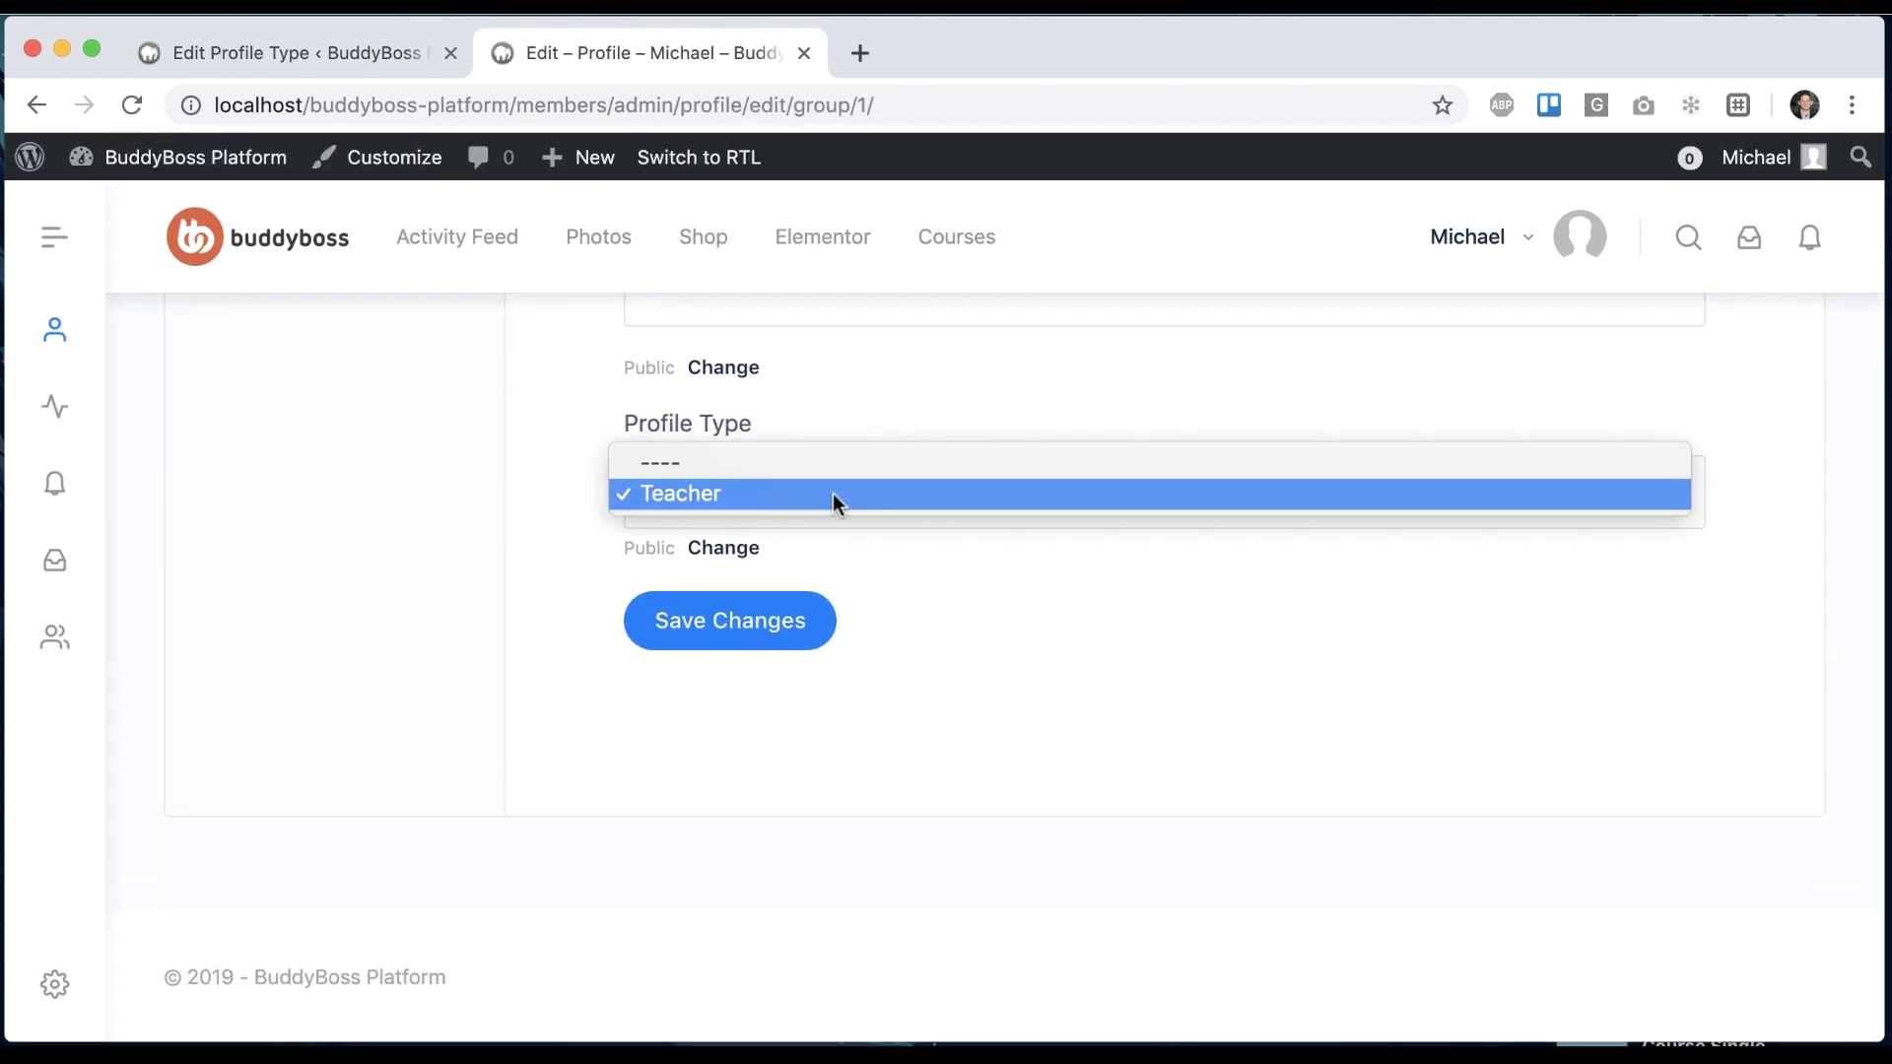
click(914, 603)
click(291, 53)
Re-tick 'Allow users to self-select' for Student, update, and review the saved settings
scroll(562, 591, down, 5)
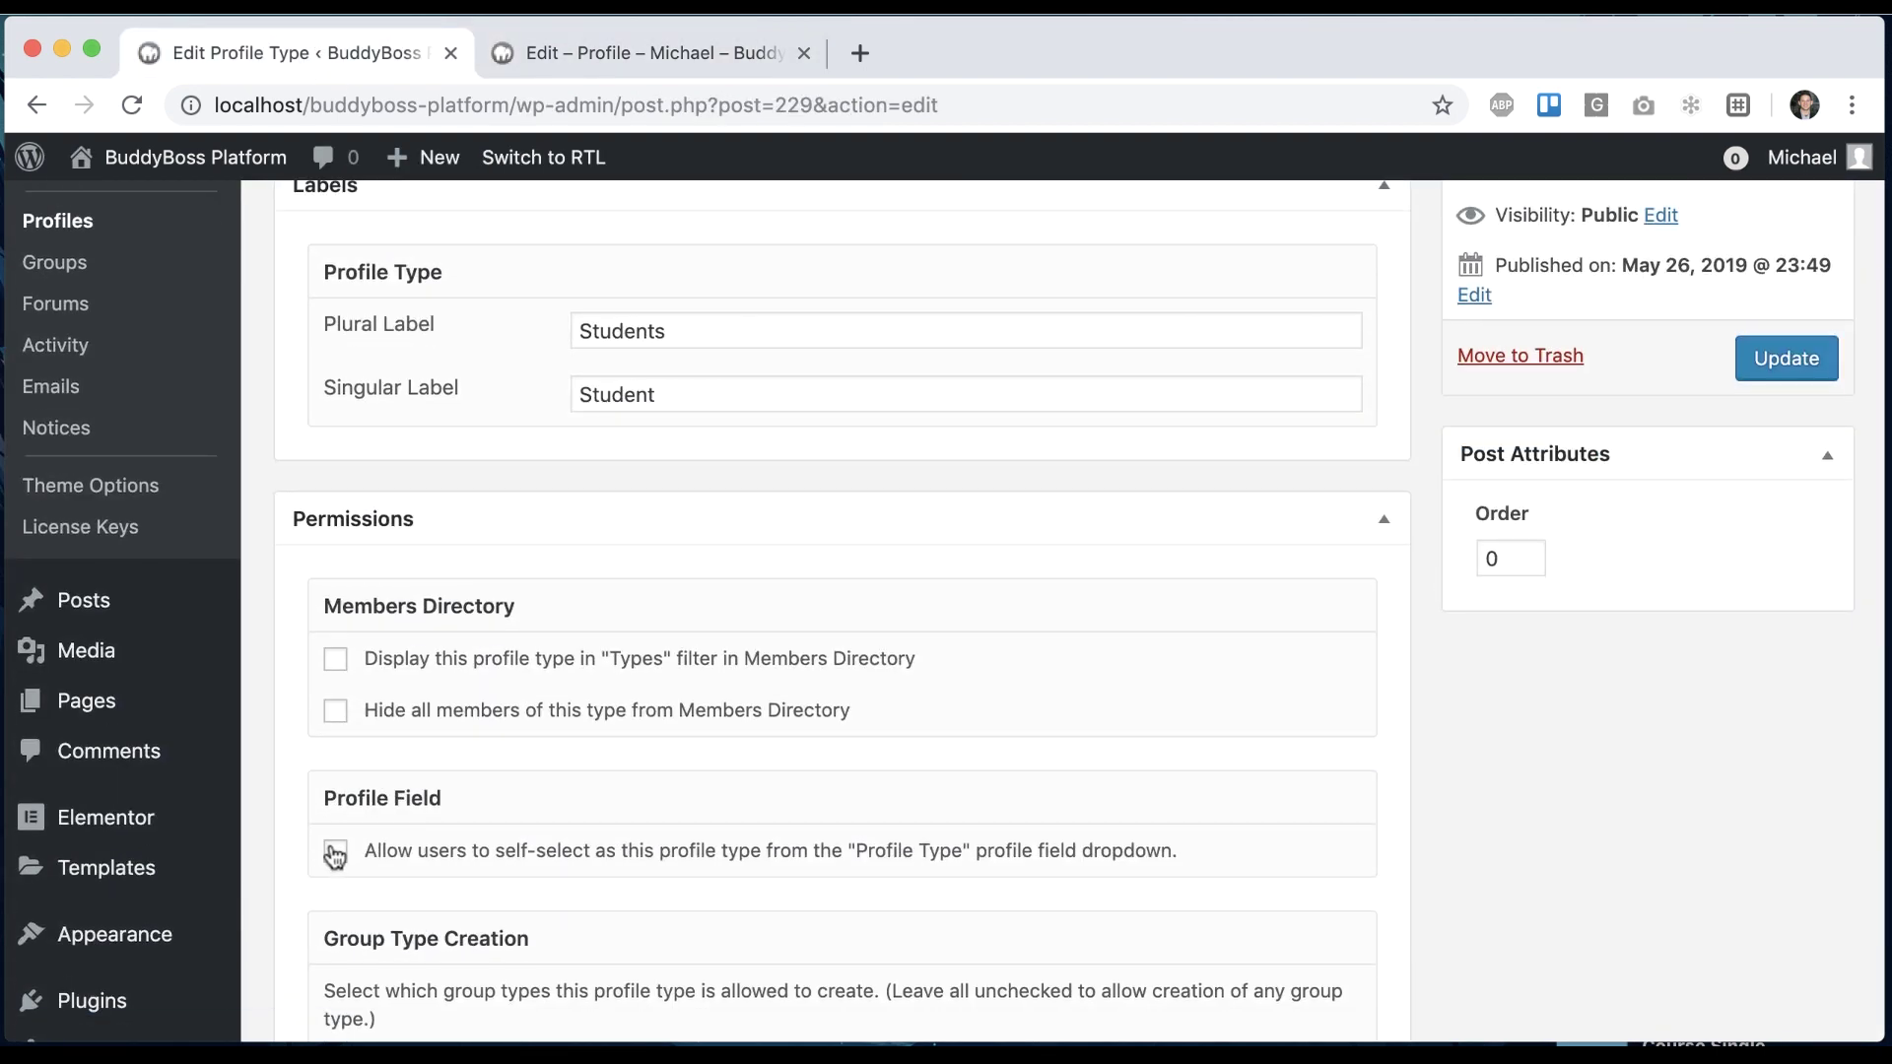
click(336, 852)
click(1803, 364)
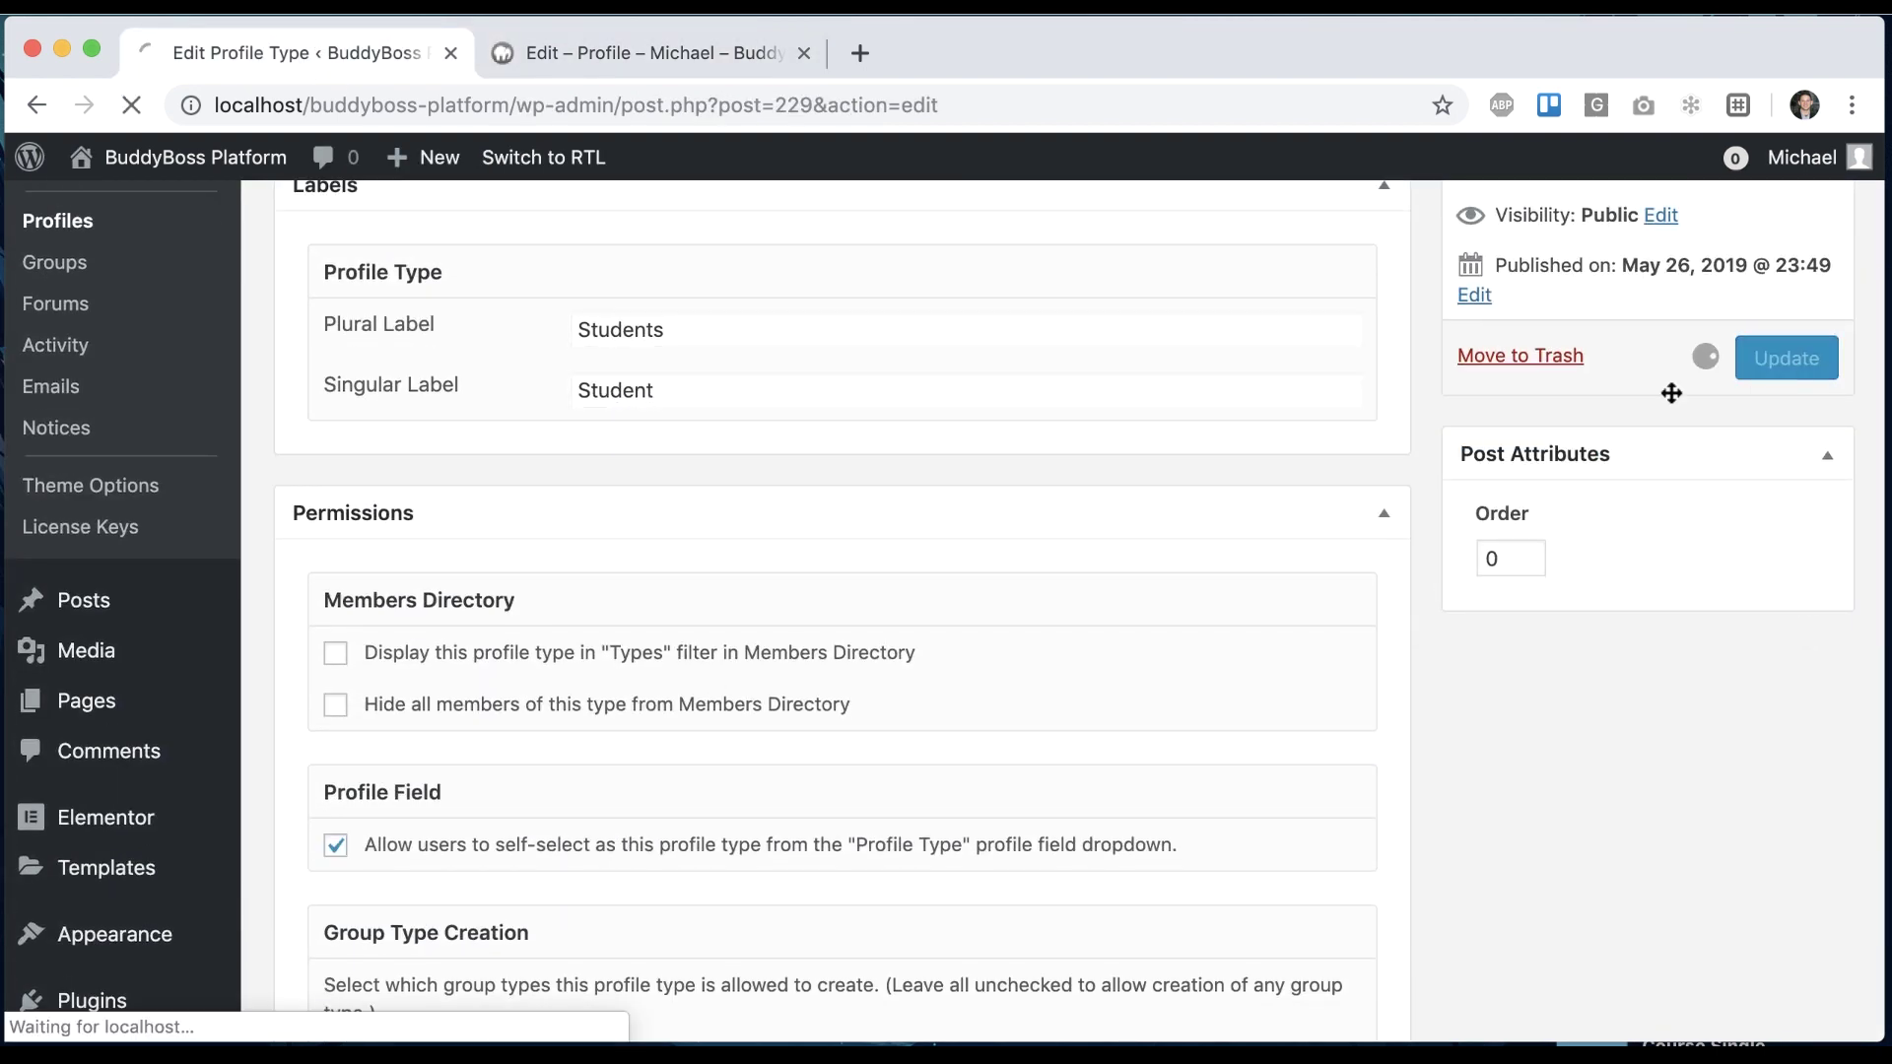
scroll(263, 697, down, 3)
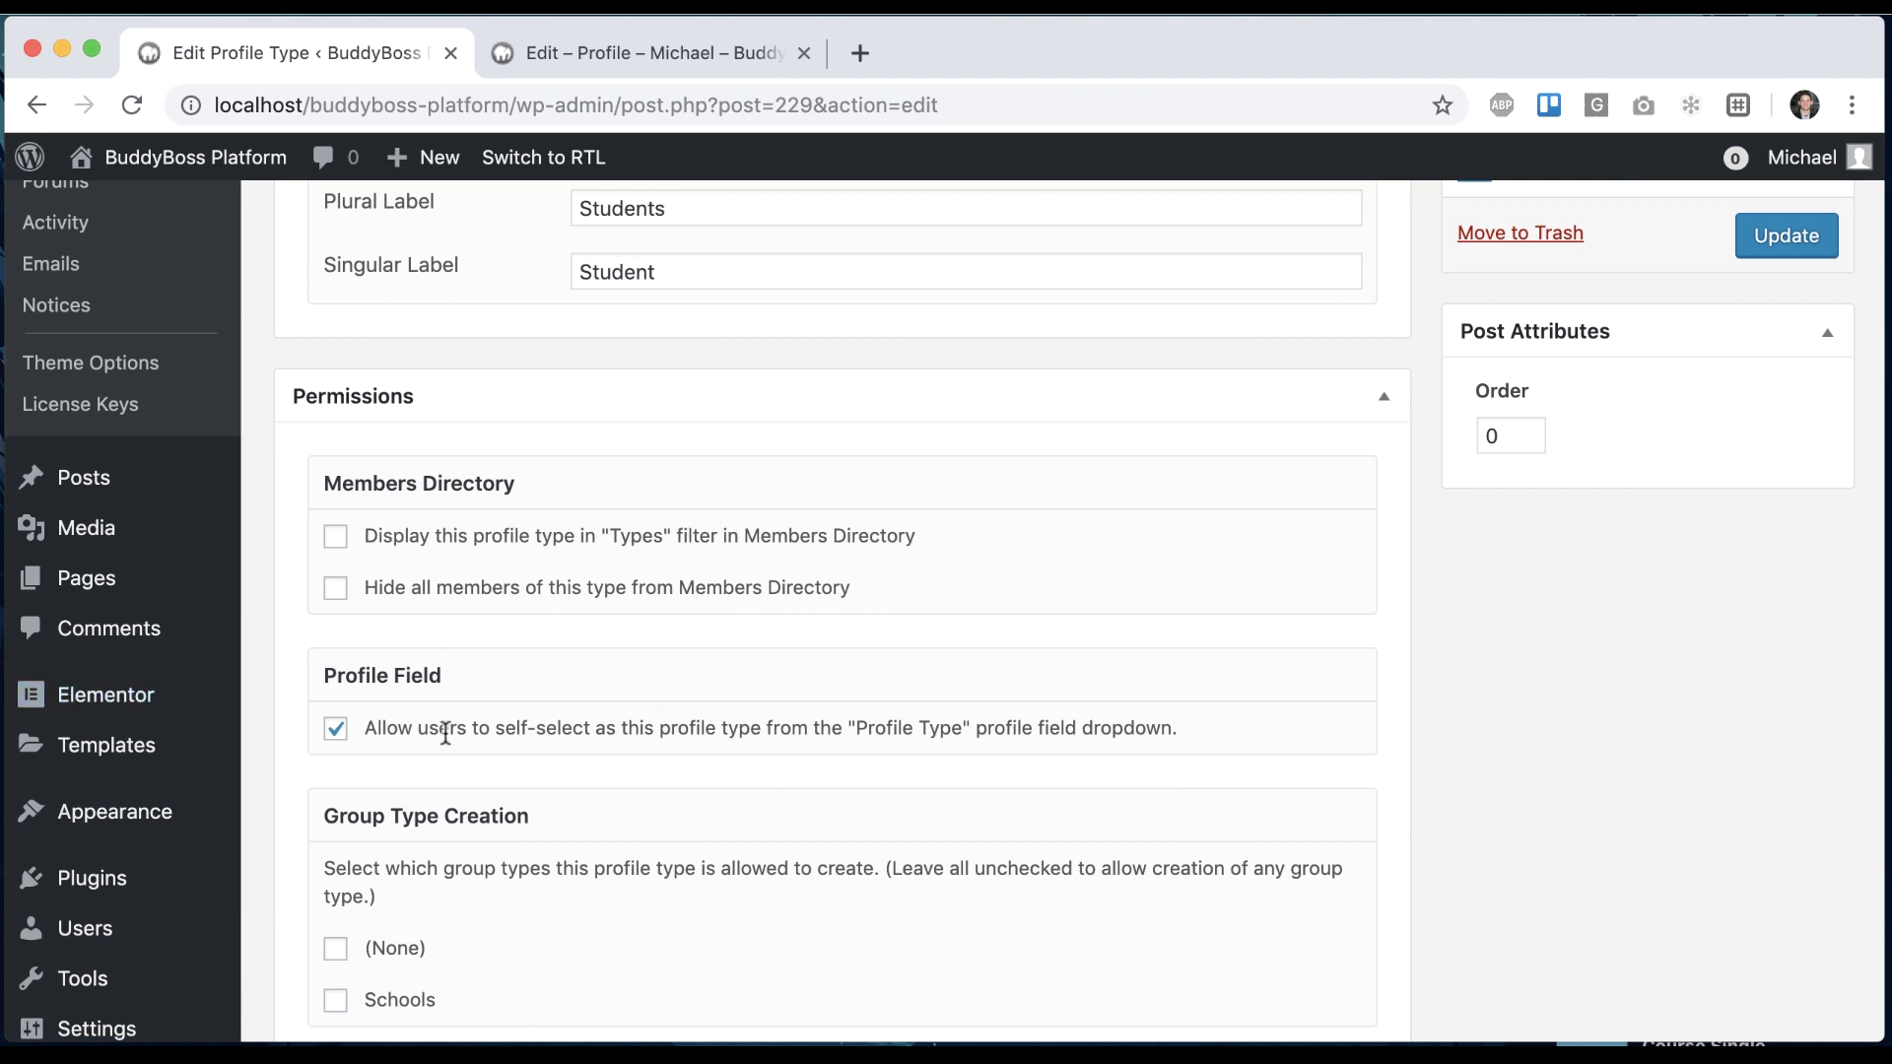
scroll(445, 734, down, 10)
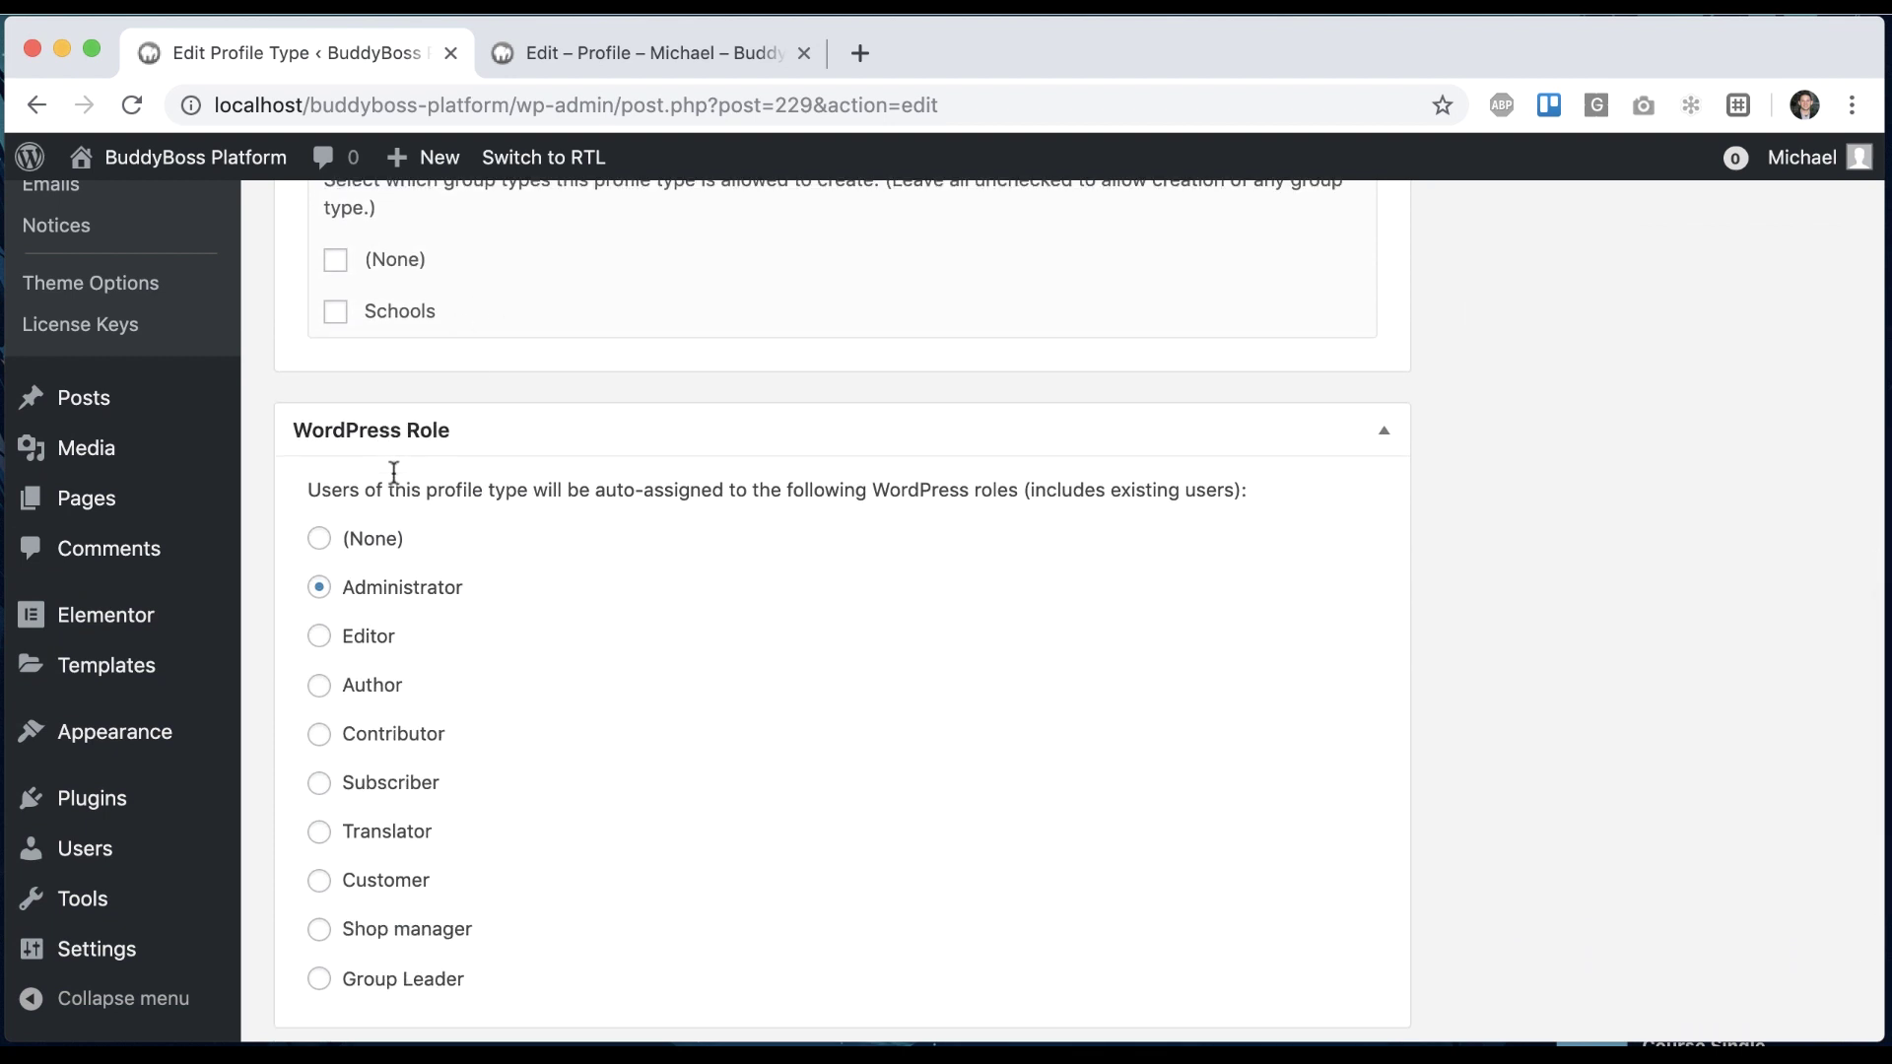
scroll(355, 601, down, 2)
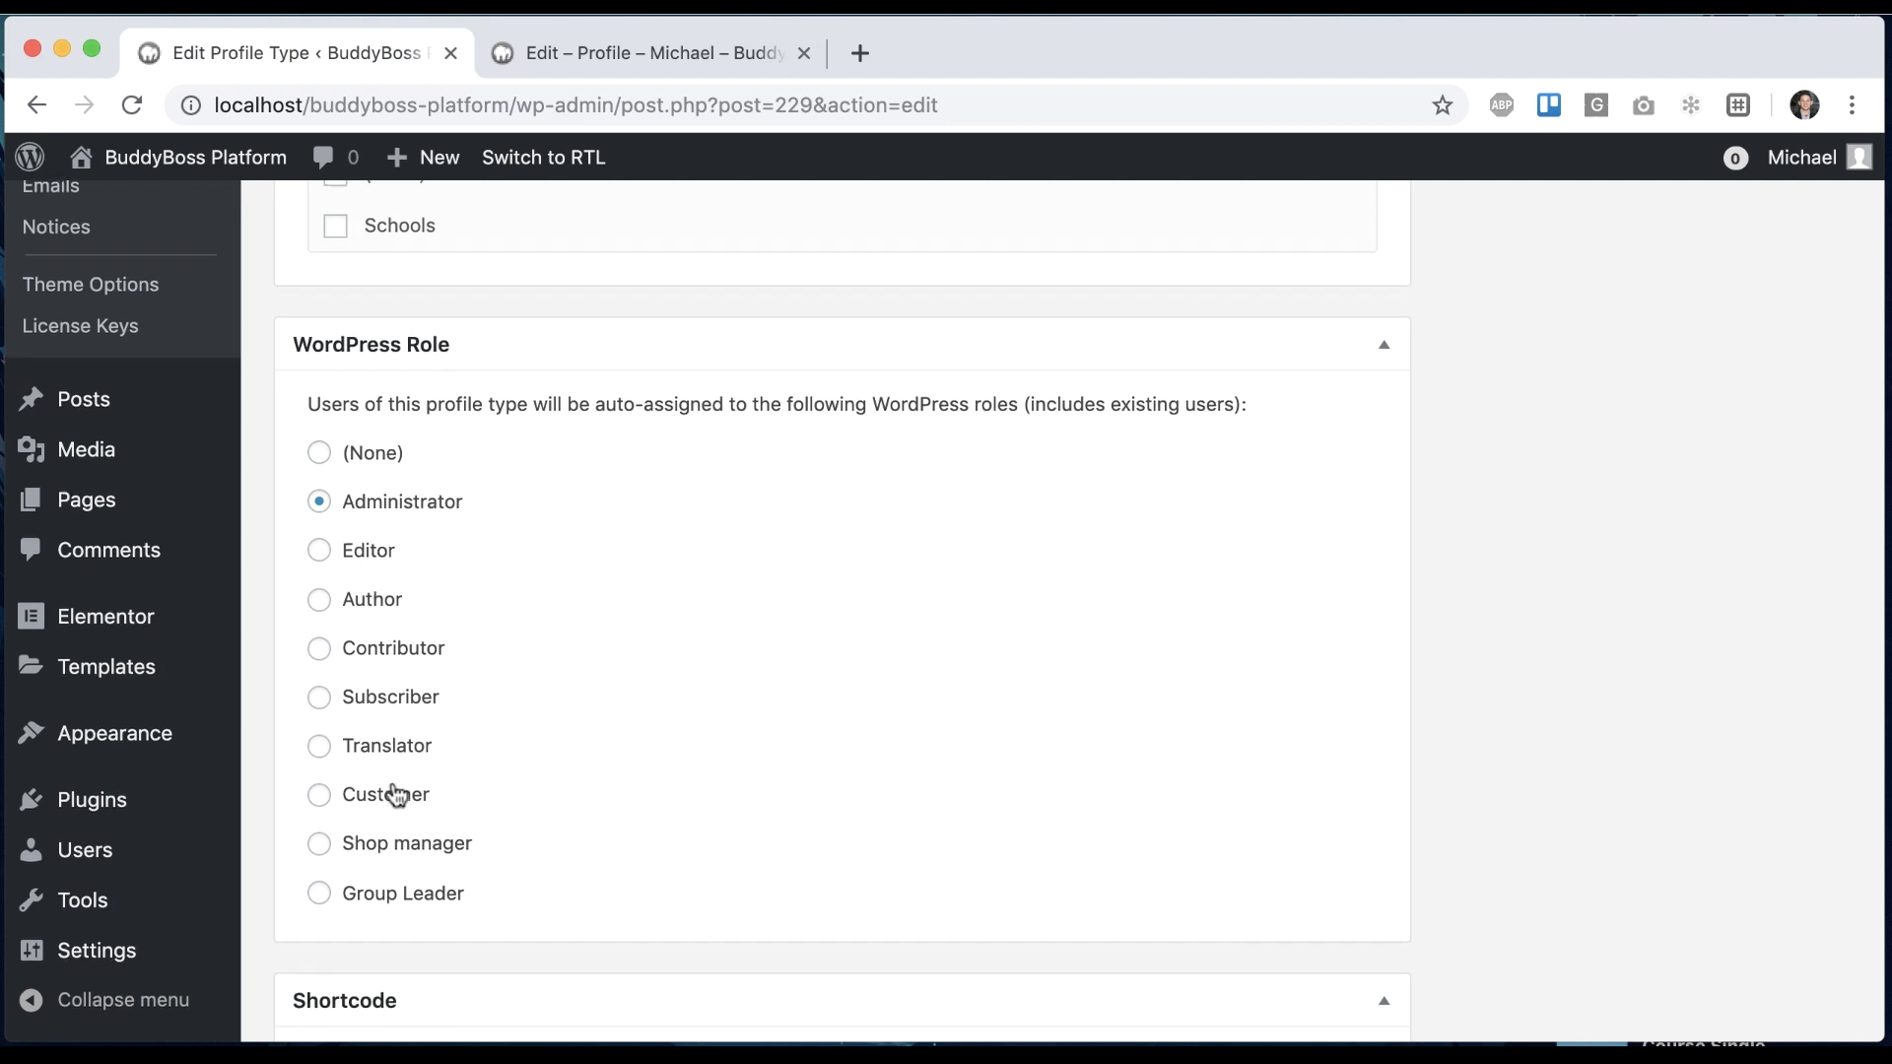
scroll(391, 781, up, 15)
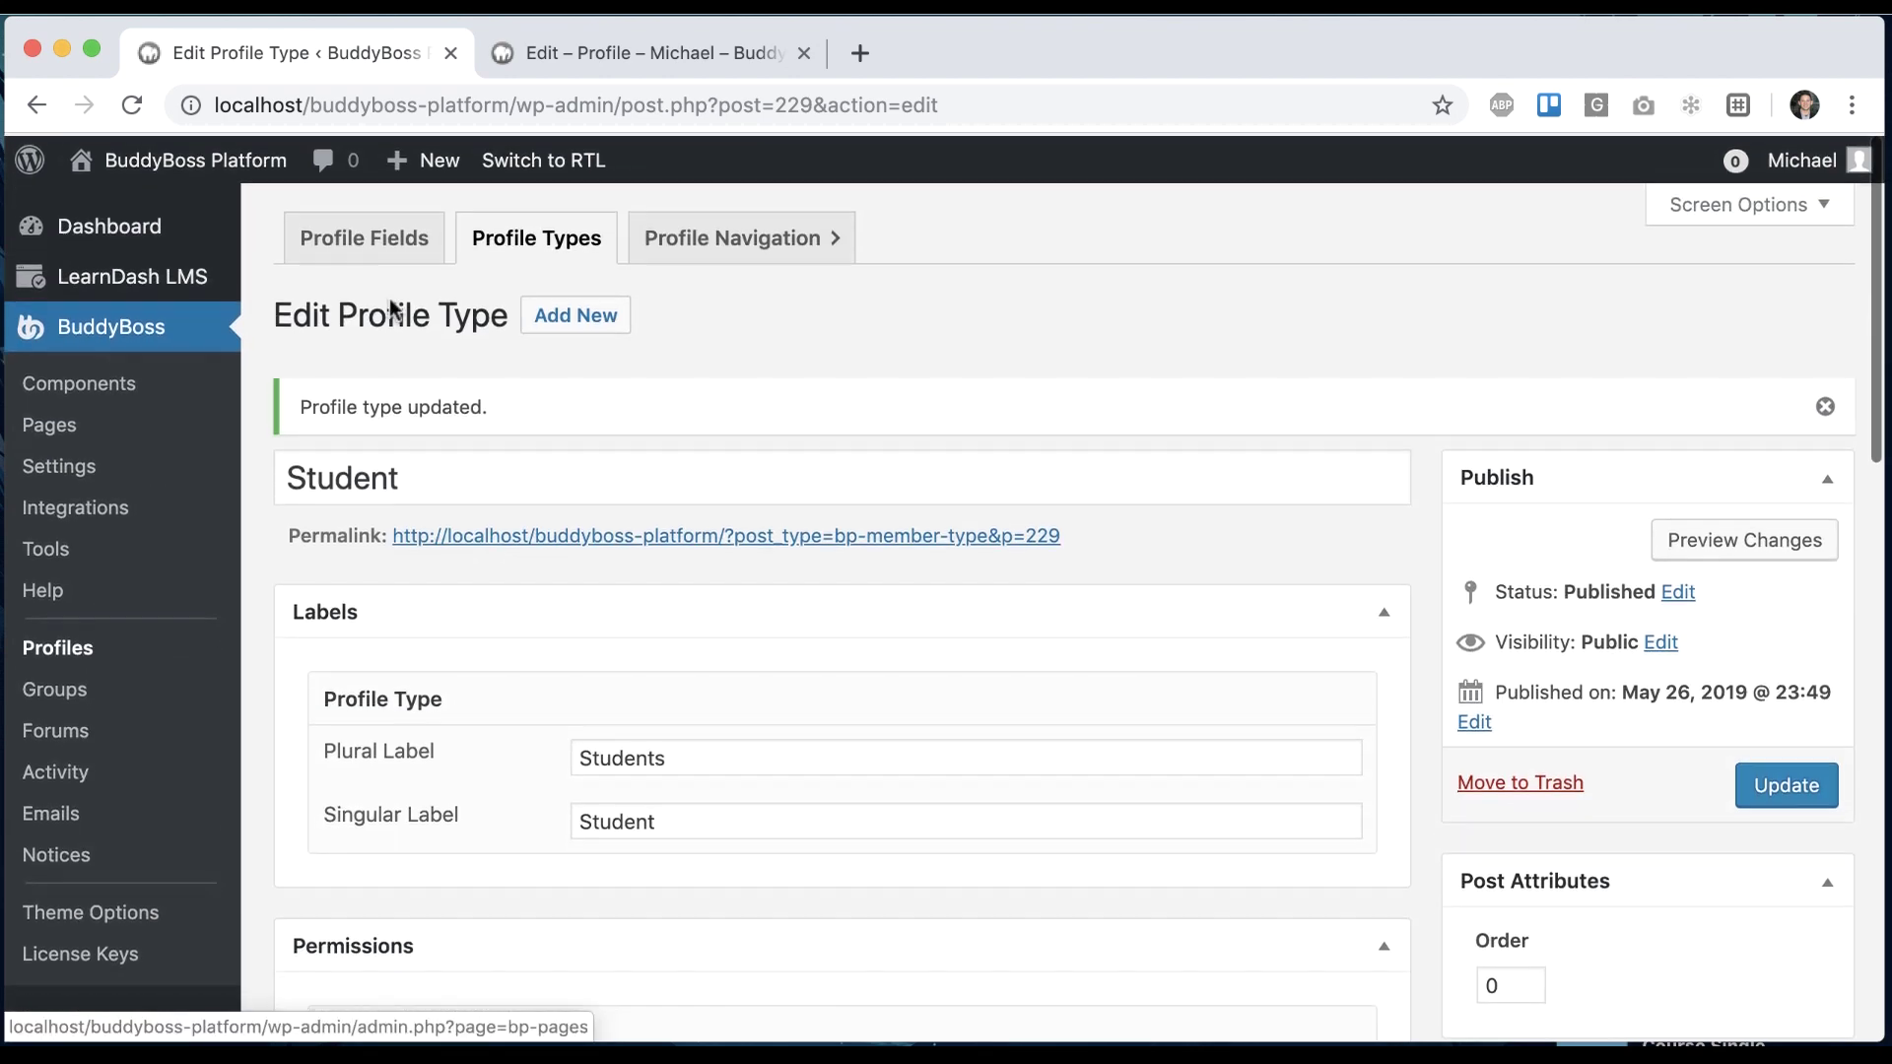
Locate the Profile Type field in the Details (Signup) set, then select the site's base URL
click(366, 247)
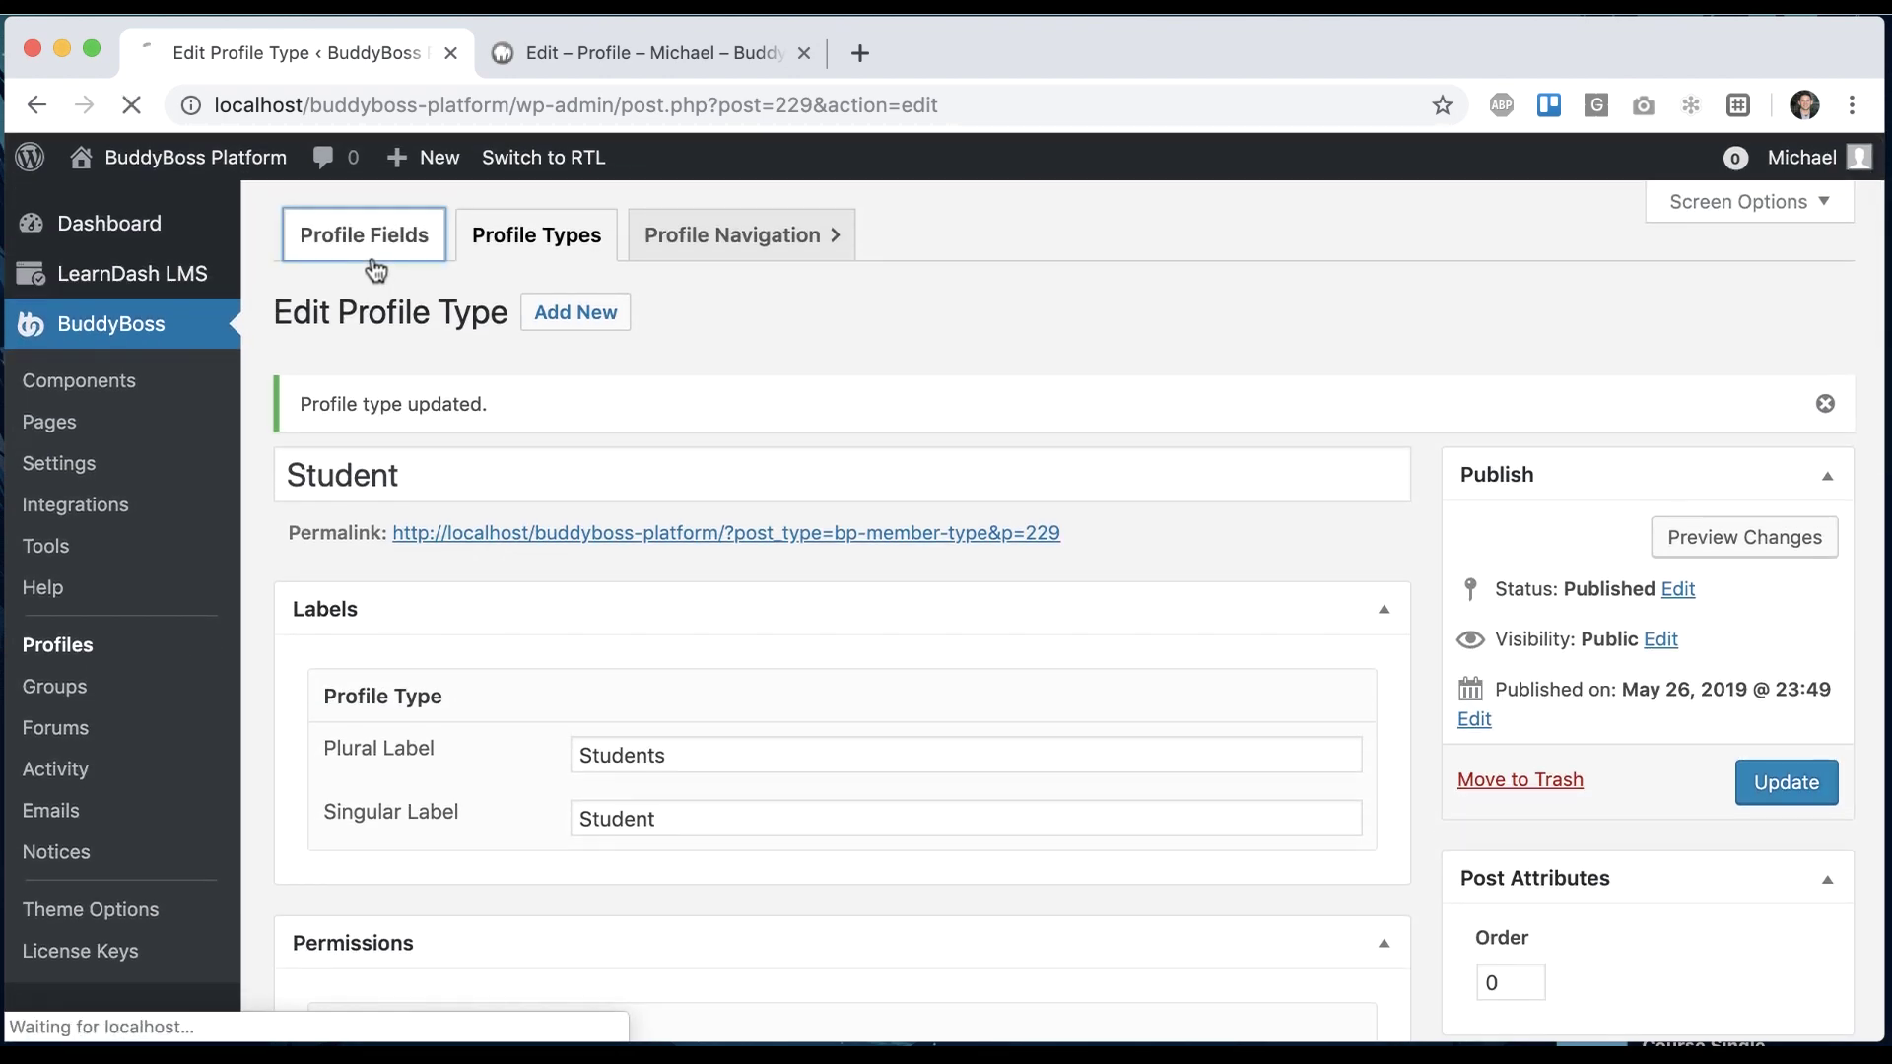
scroll(768, 304, down, 5)
scroll(767, 303, down, 1)
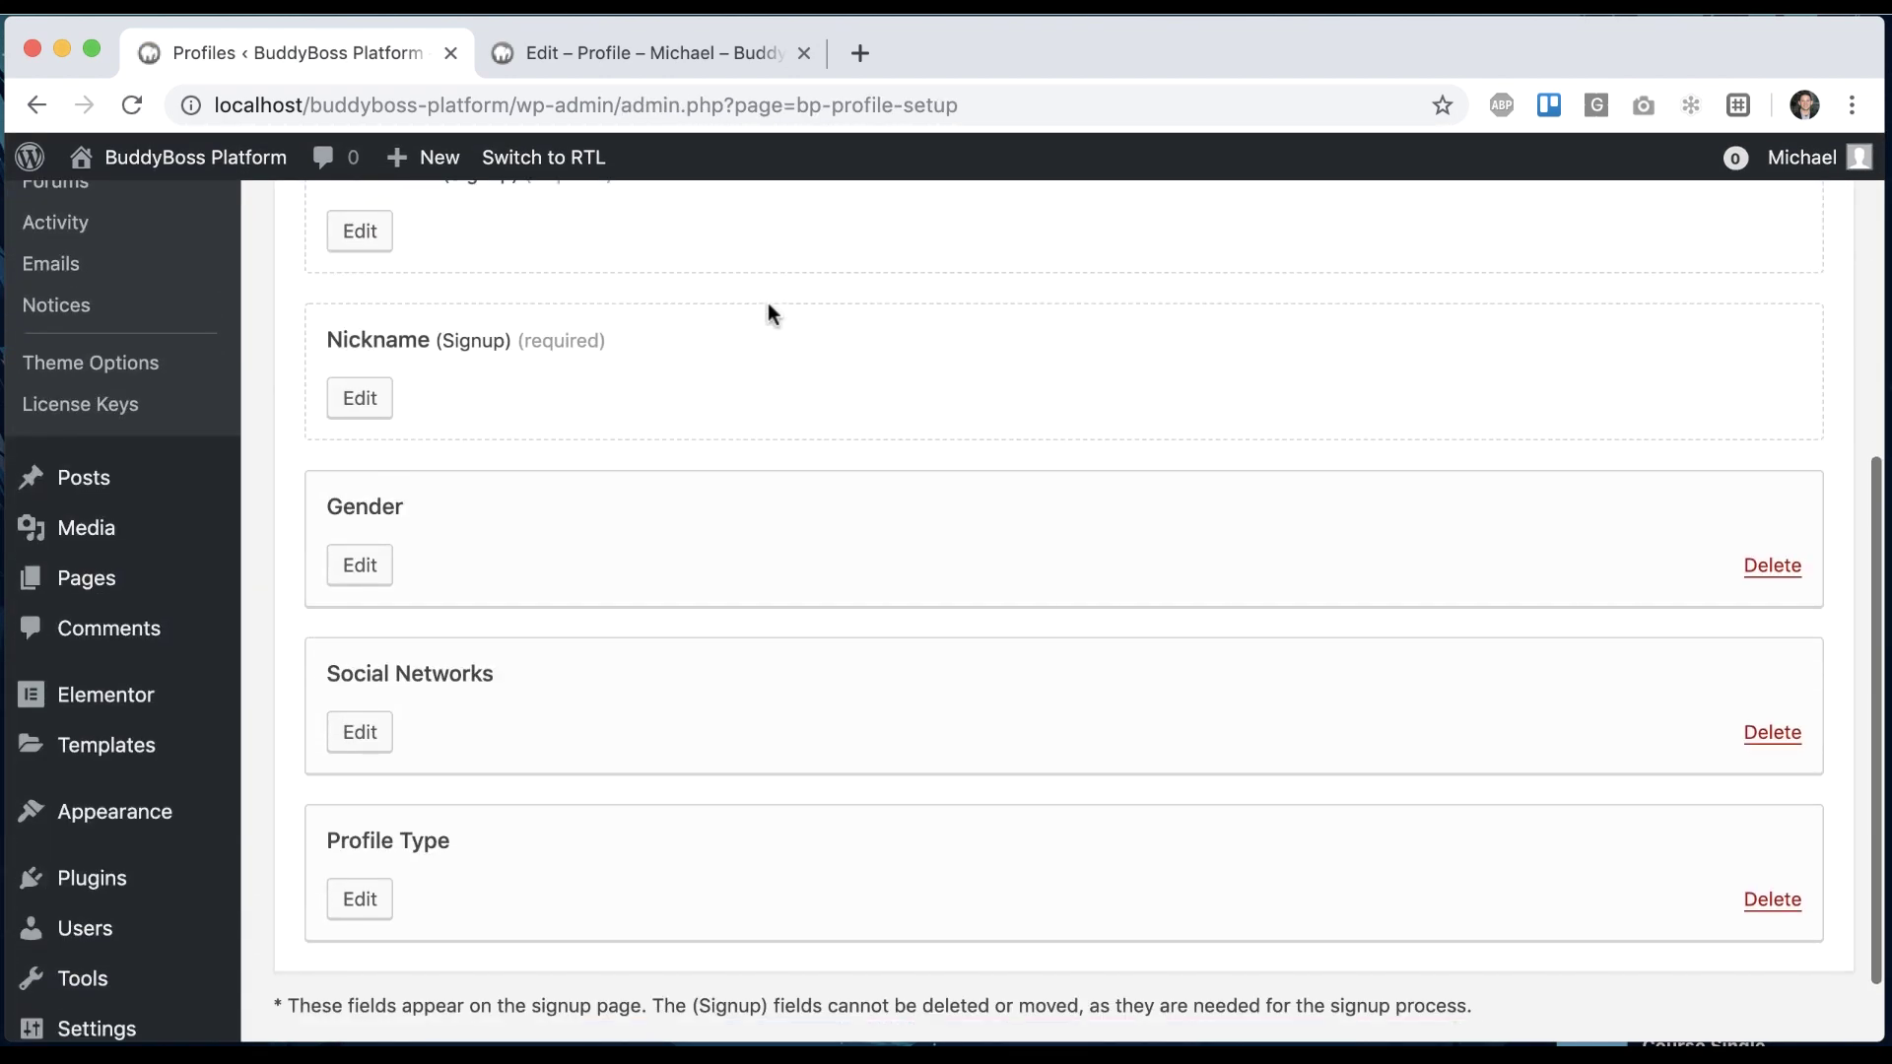
scroll(457, 582, up, 6)
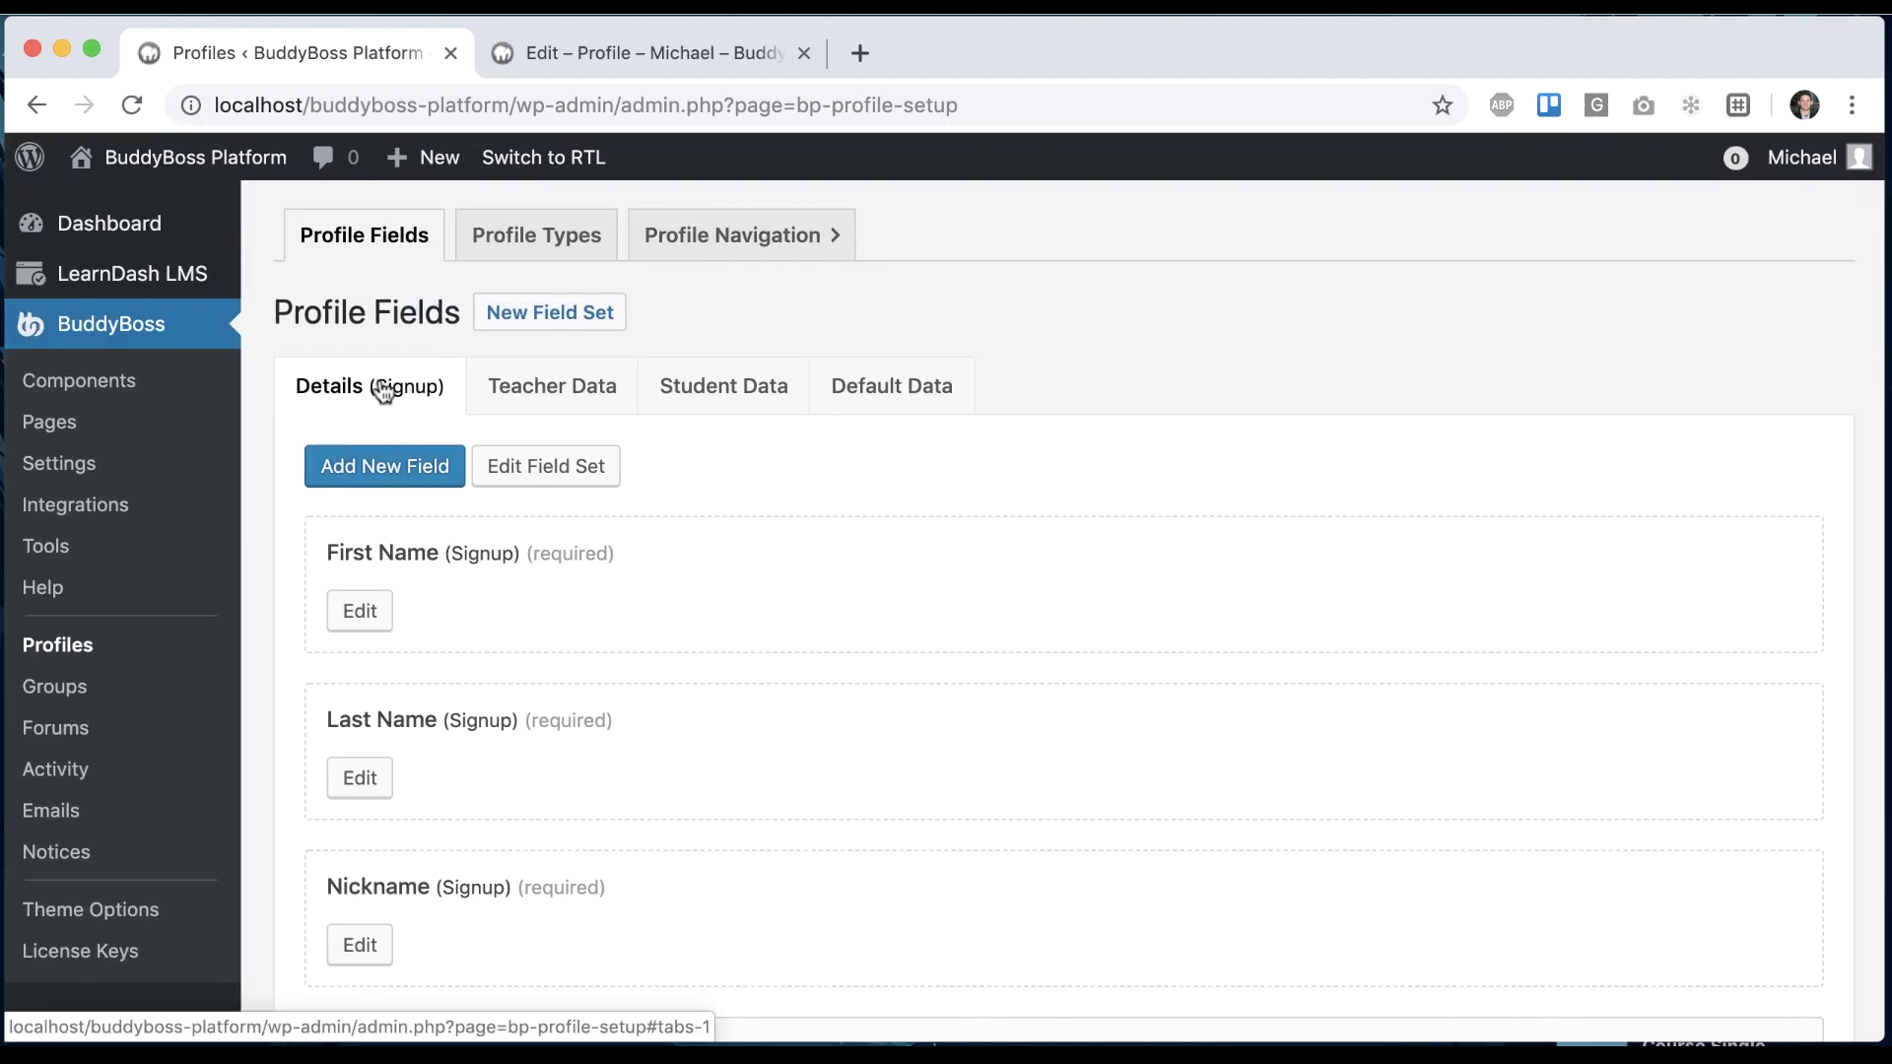
scroll(623, 706, down, 5)
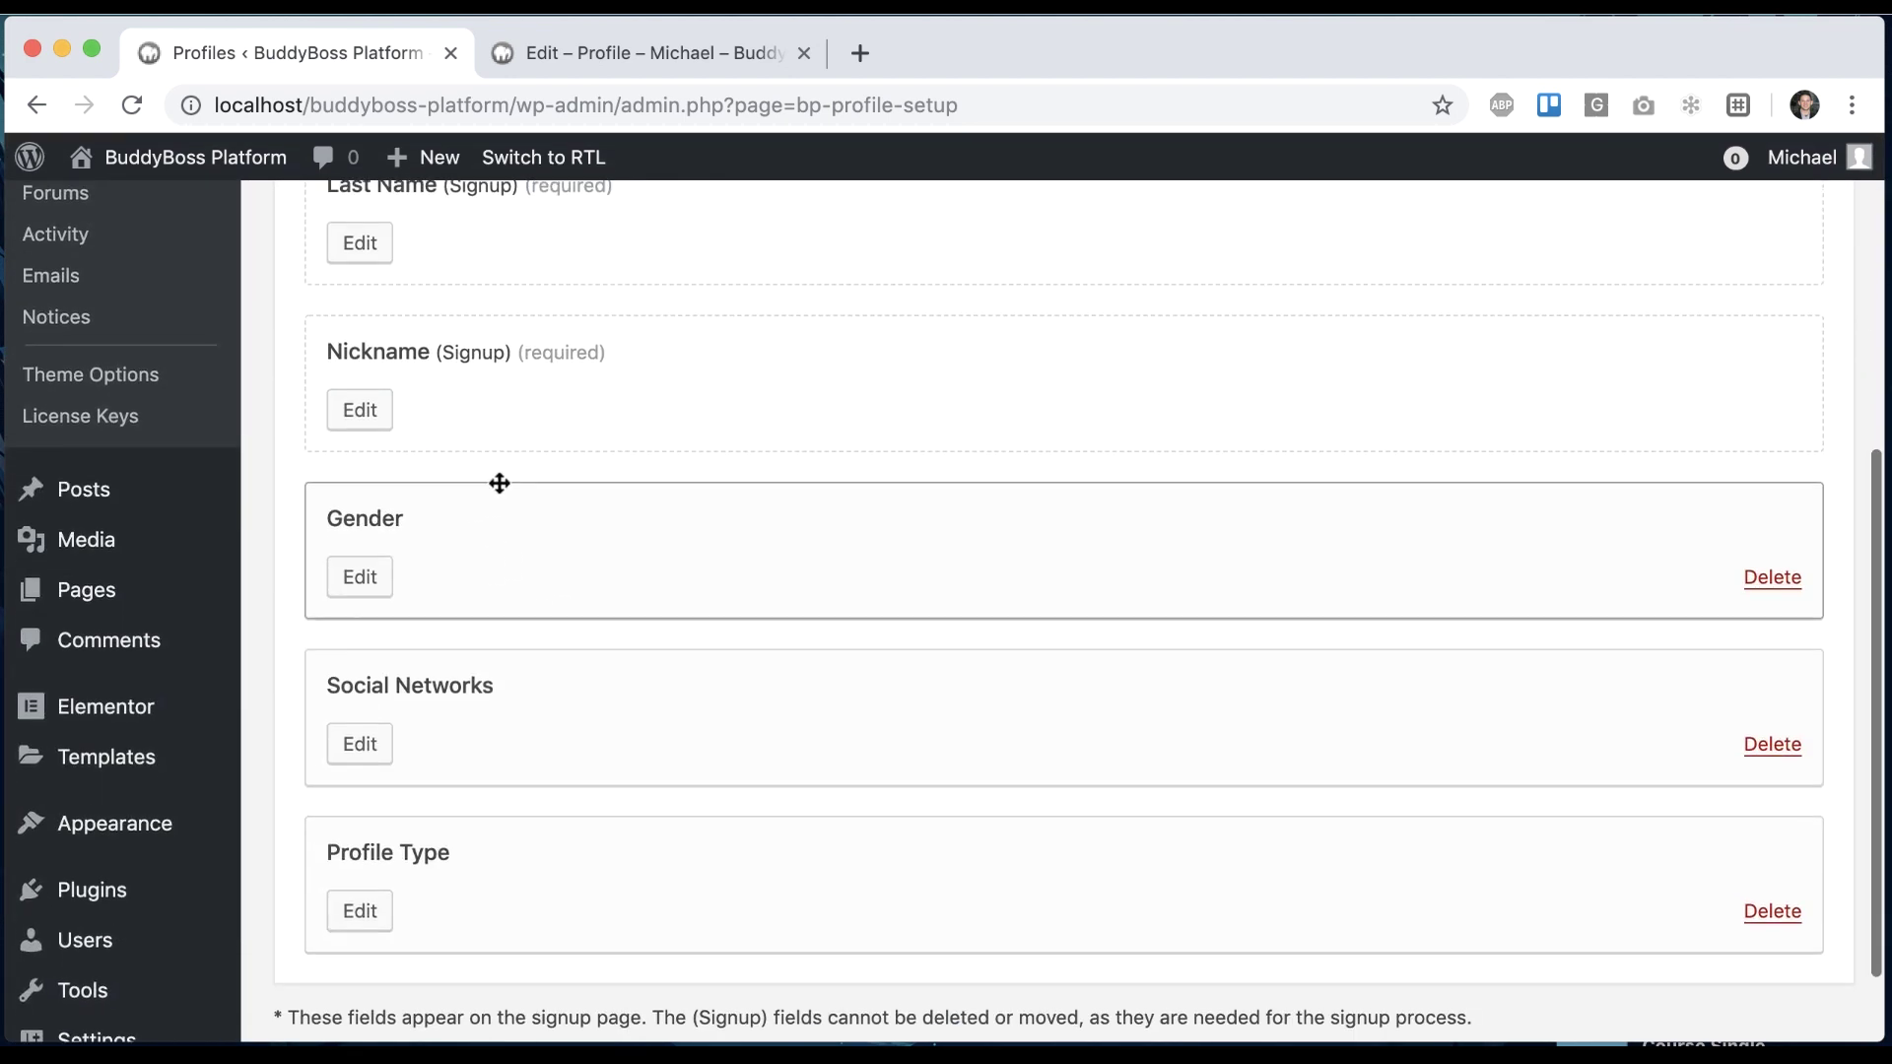
scroll(497, 479, up, 1)
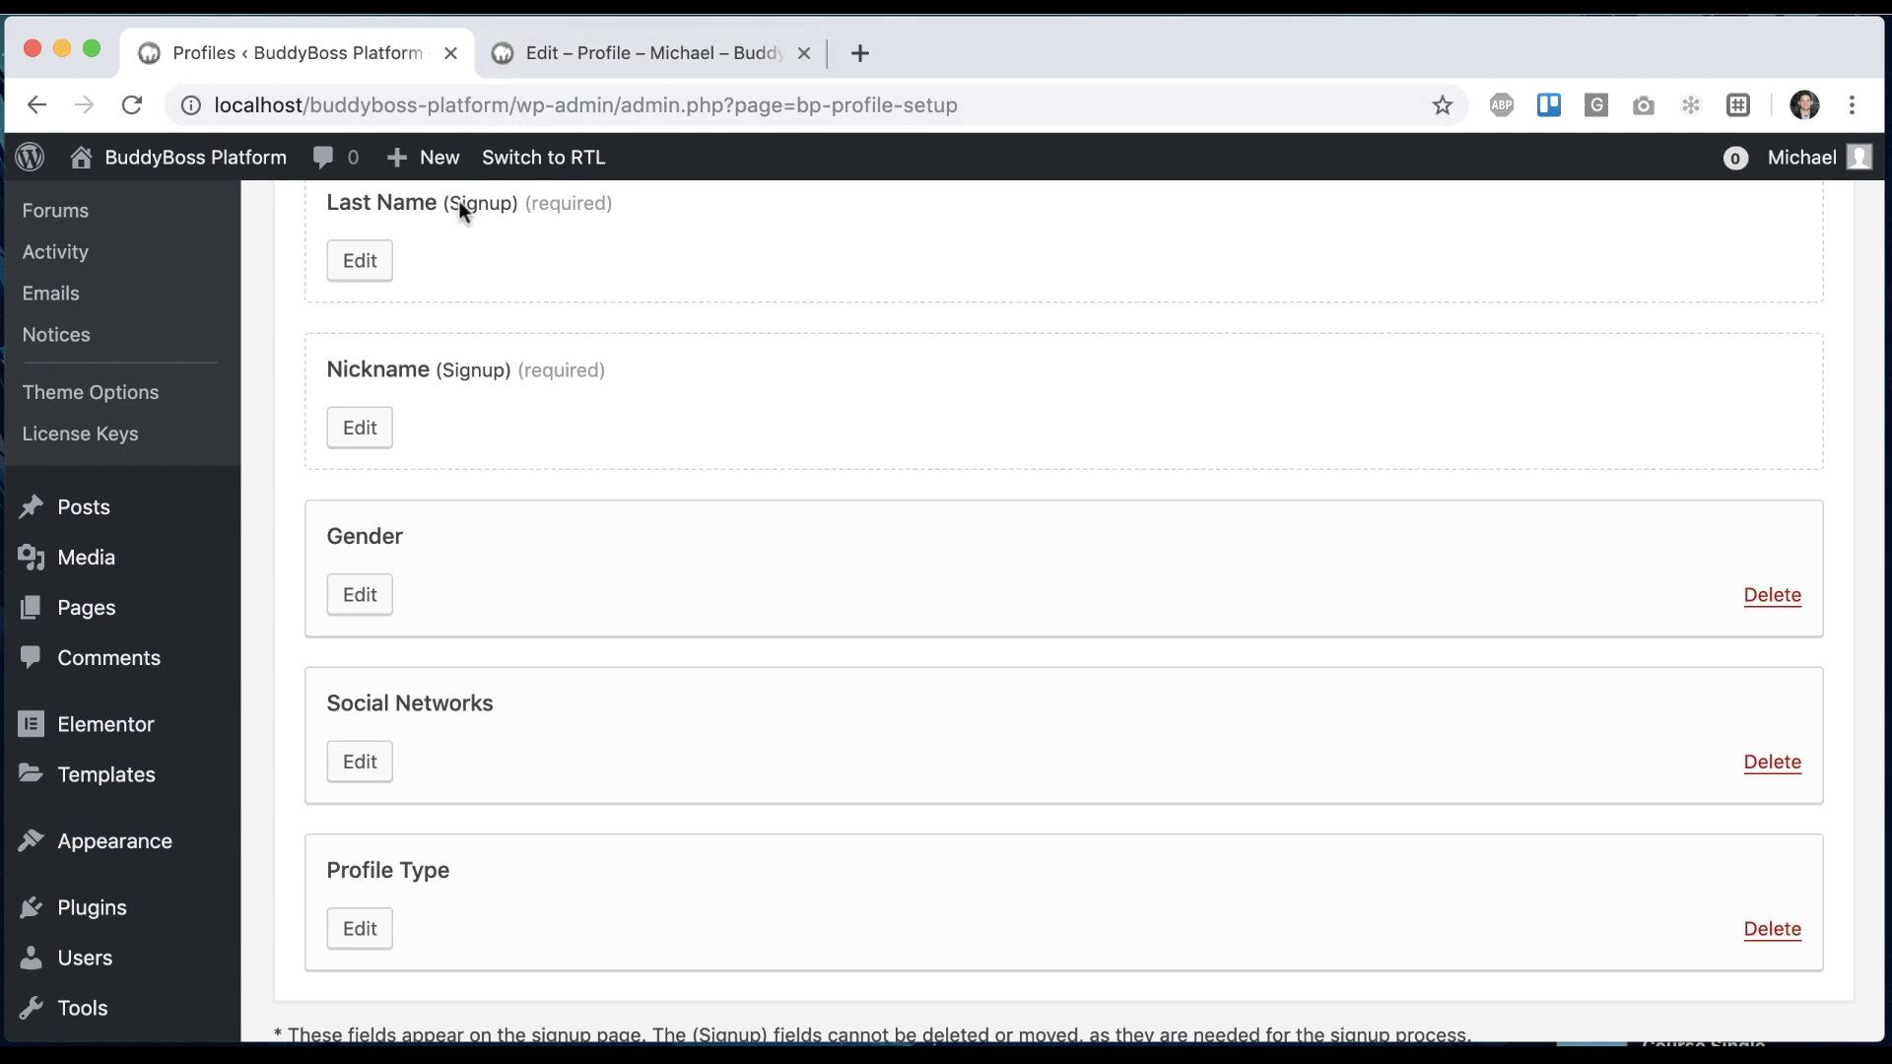
drag(517, 105, 213, 105)
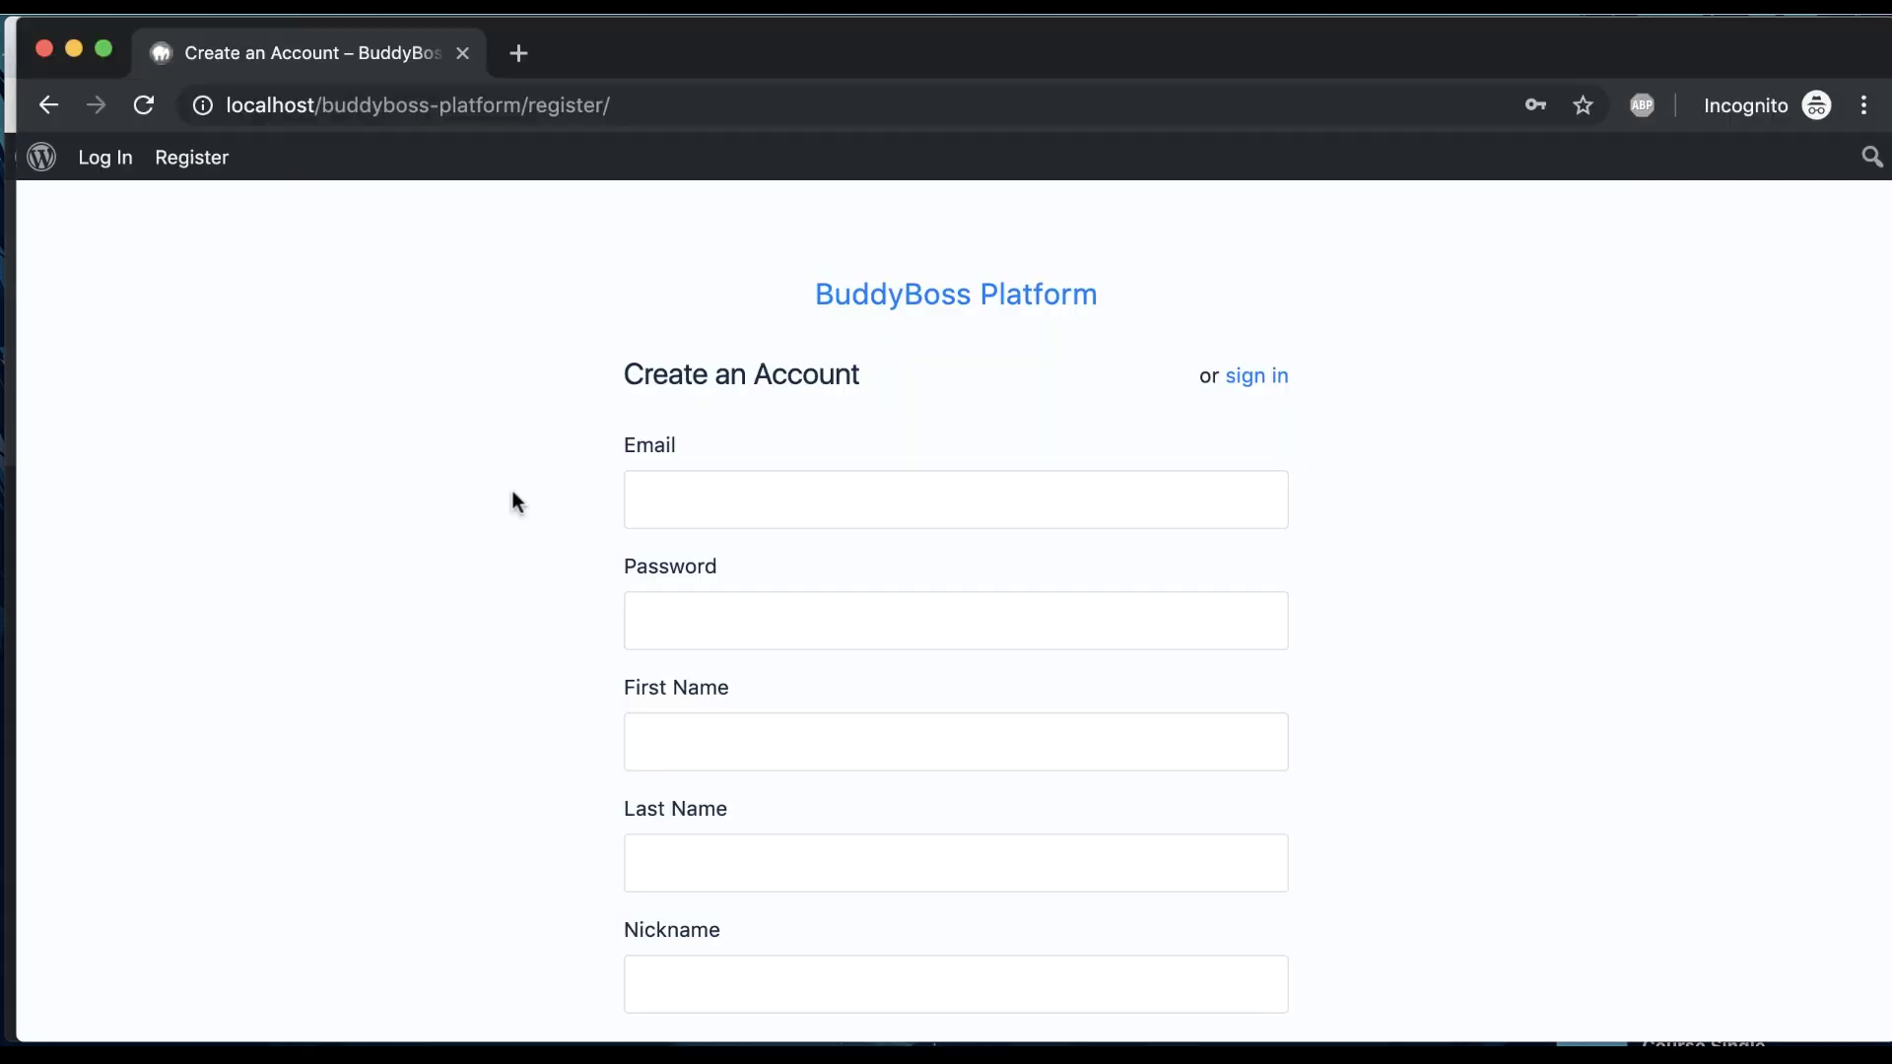
Confirm the signup form's Profile Type dropdown lists Student and Teacher, closing it unchosen
scroll(523, 477, down, 10)
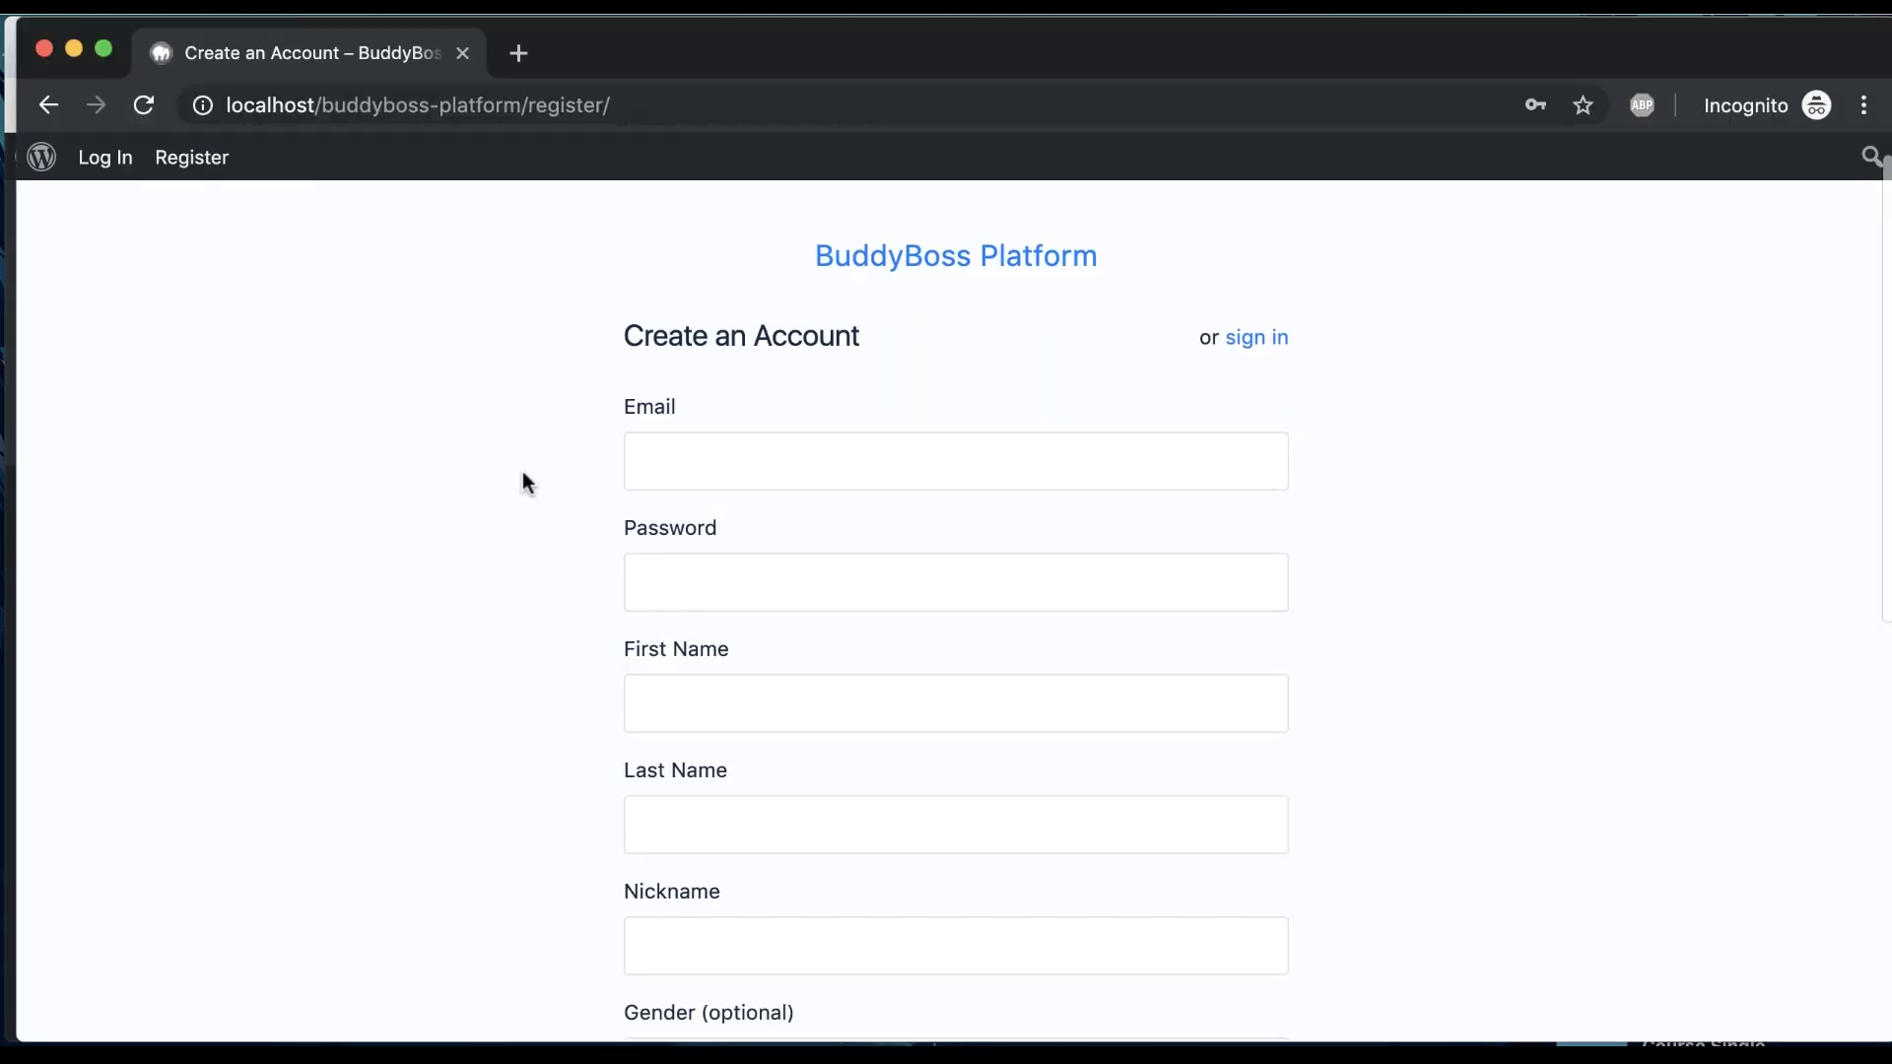
click(961, 794)
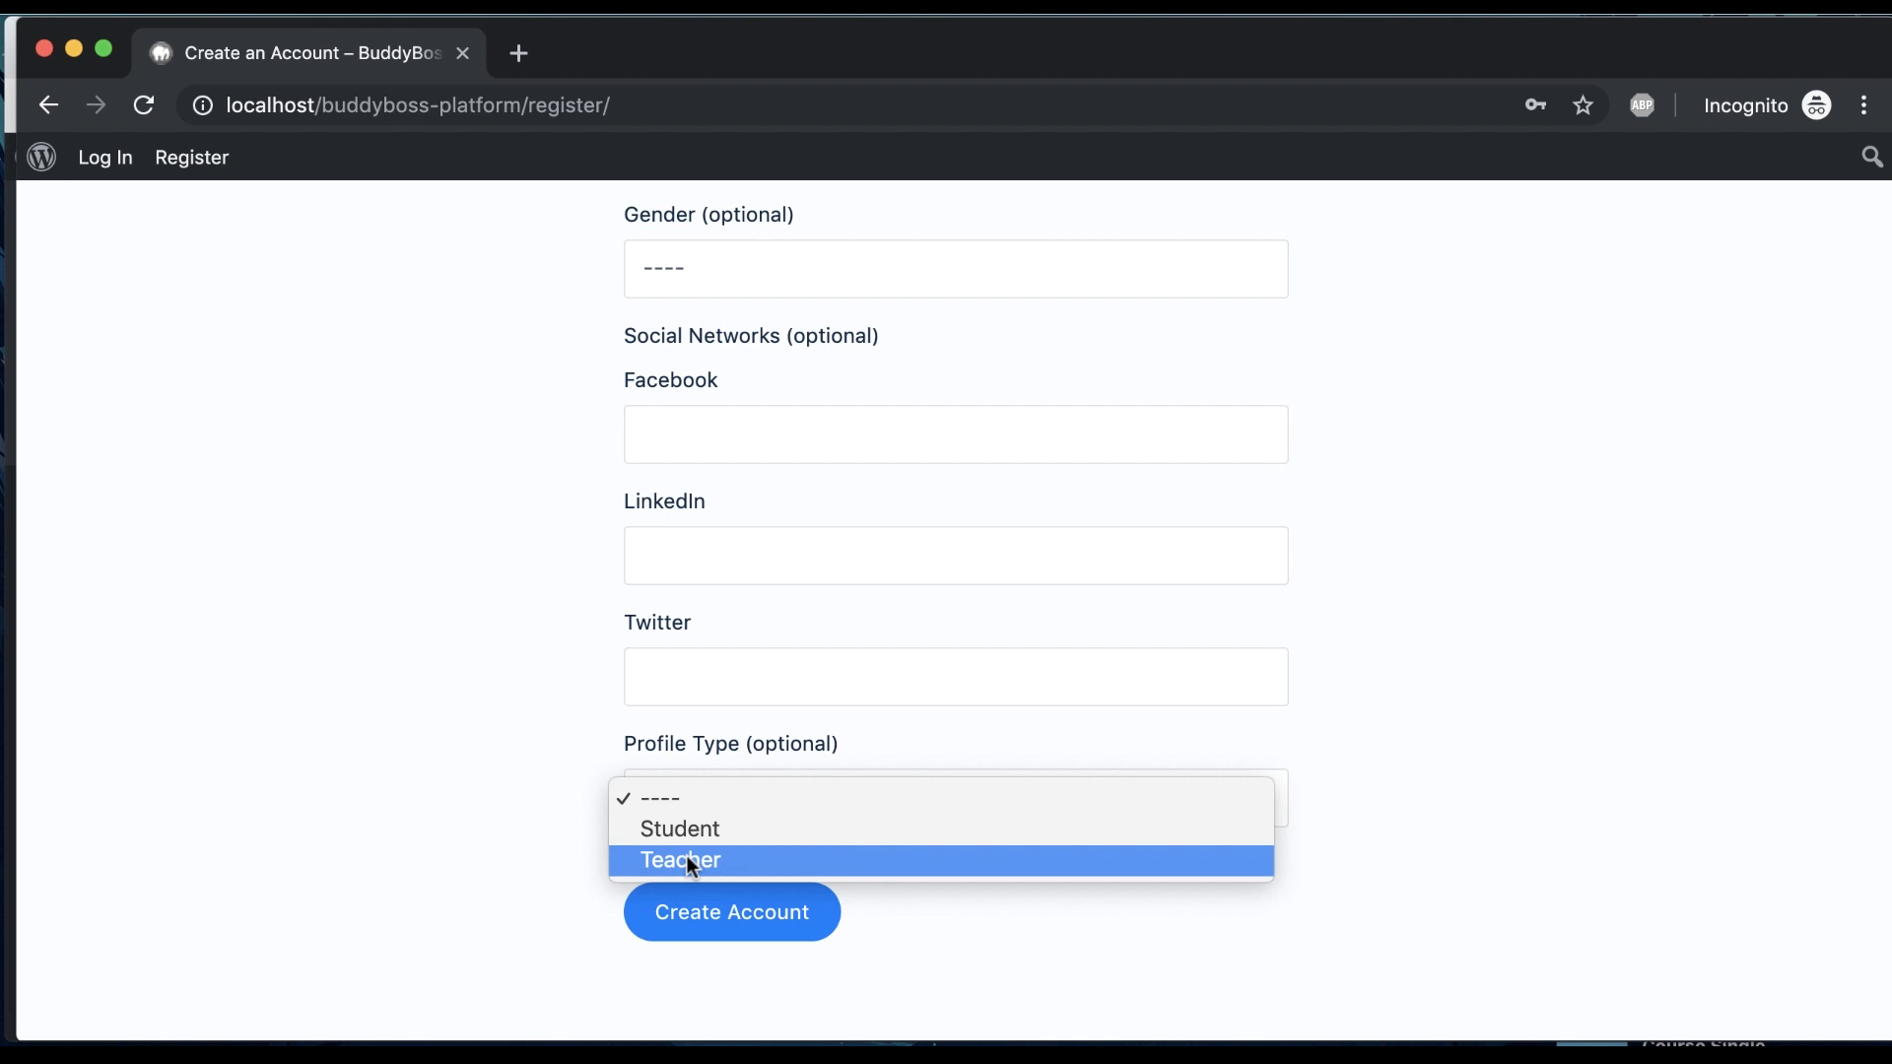
click(565, 784)
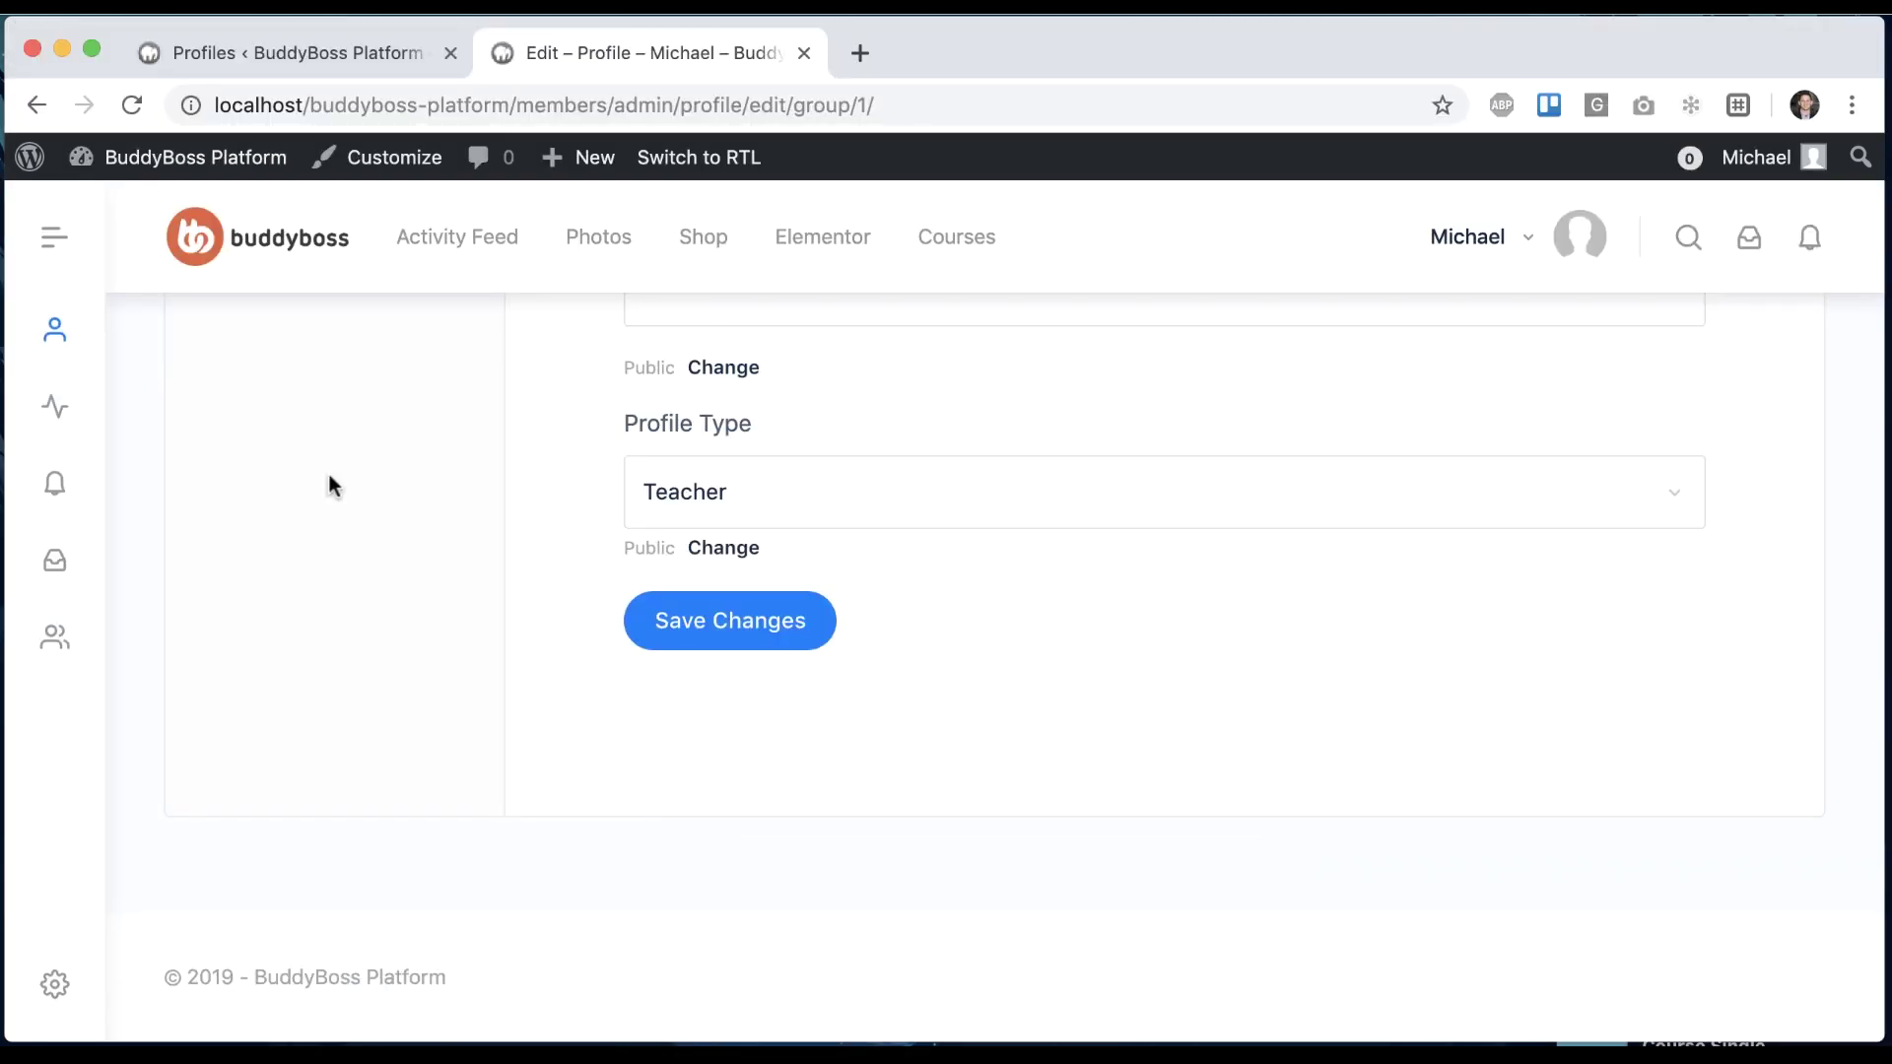
click(298, 51)
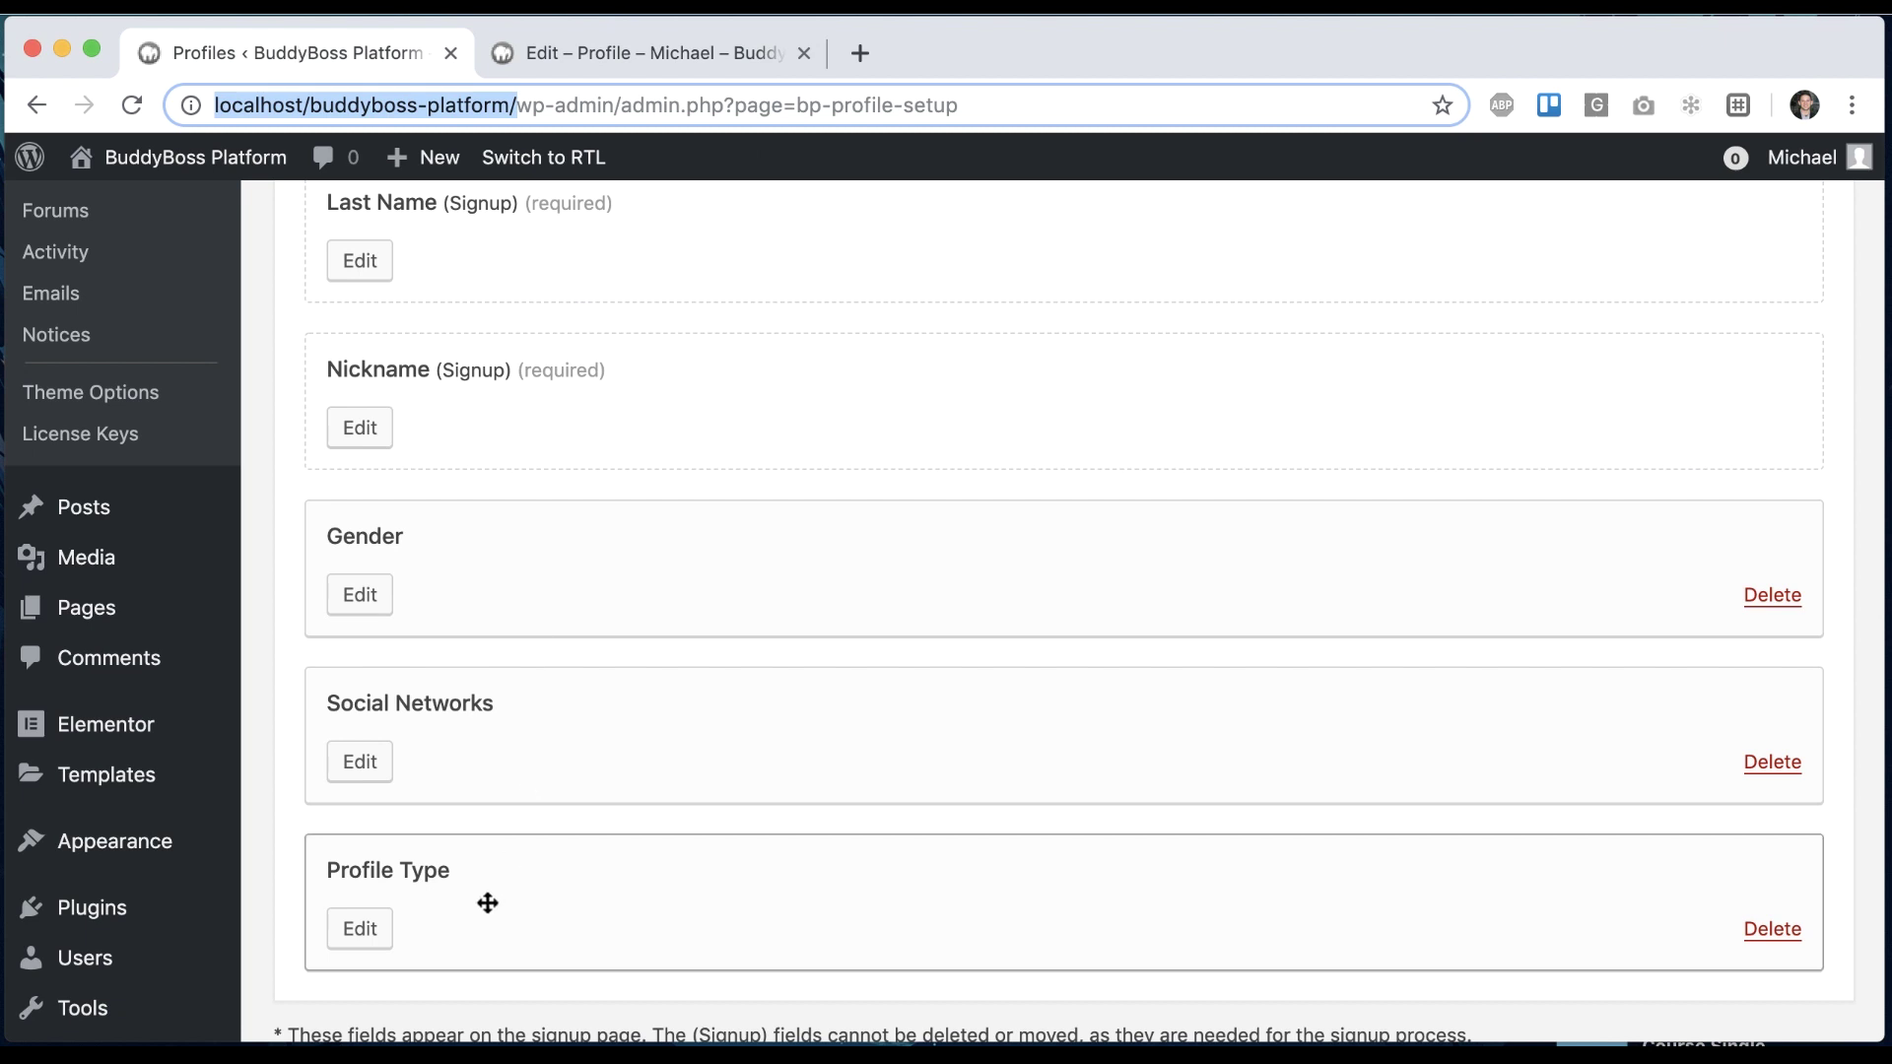
click(271, 893)
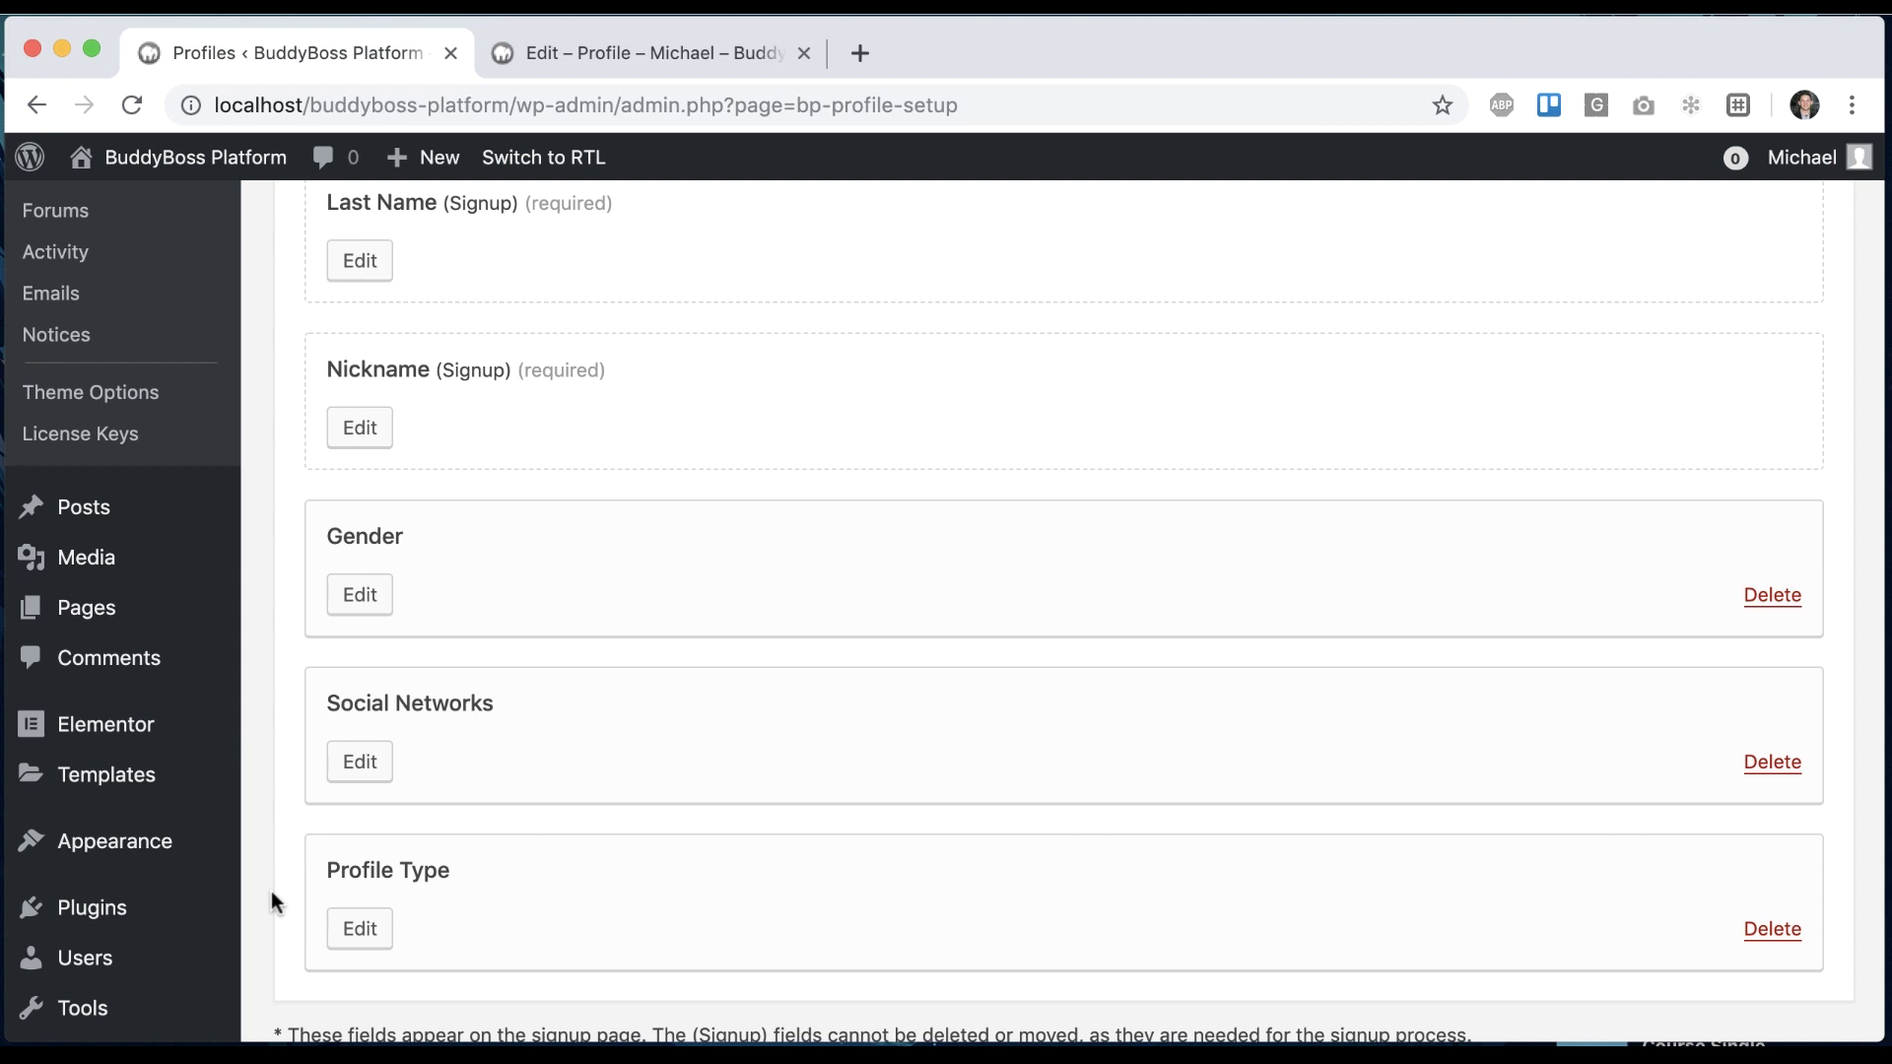
click(670, 50)
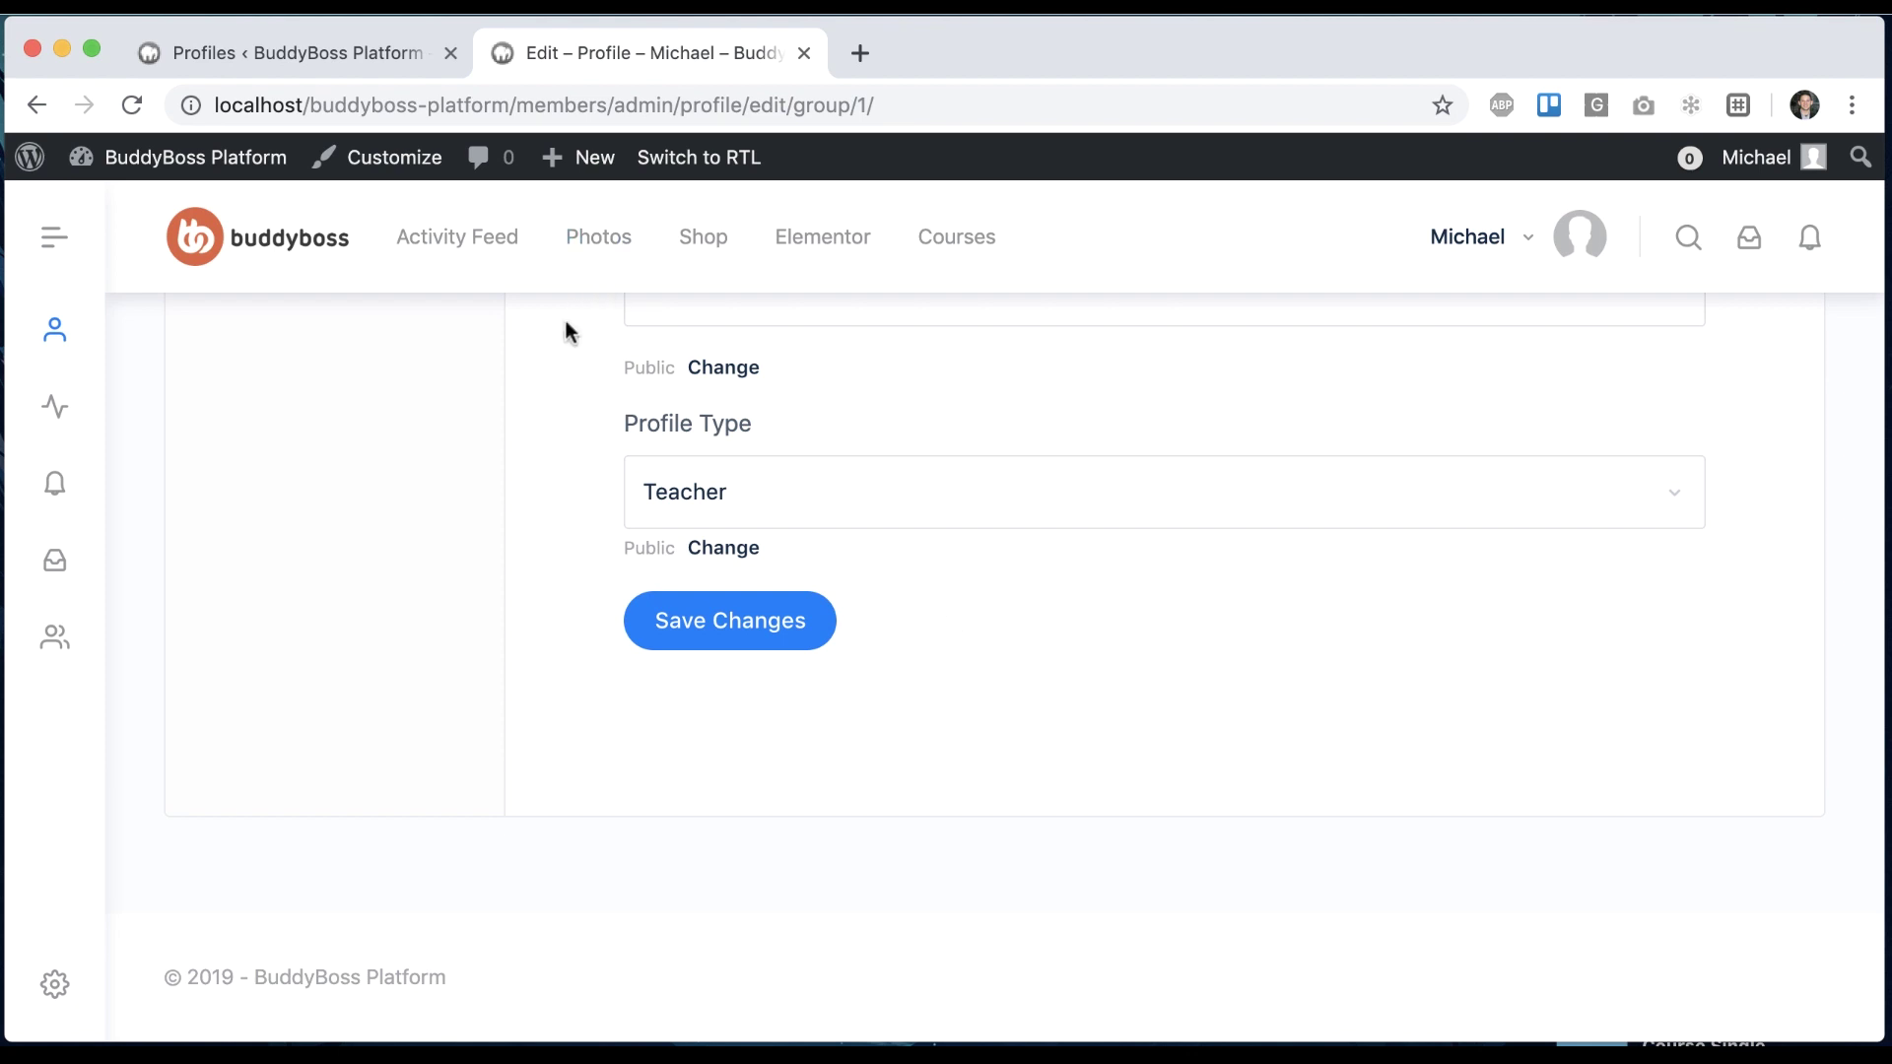